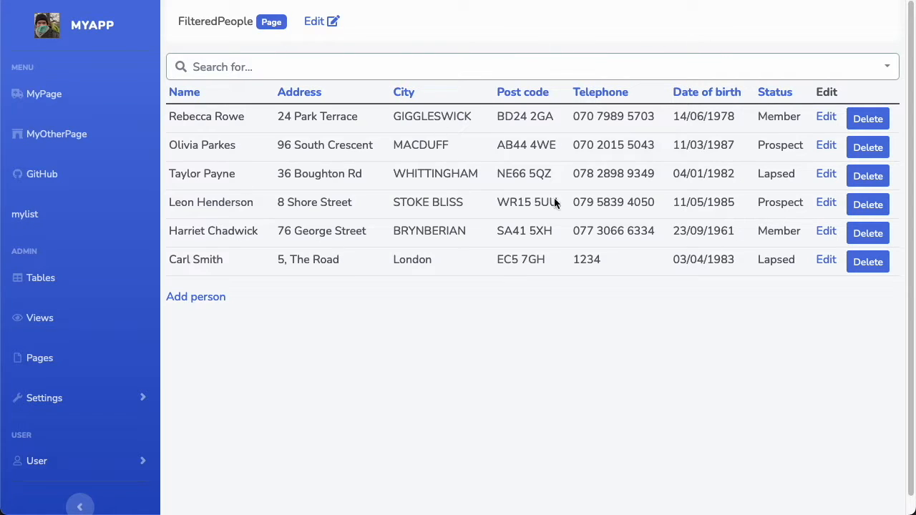
# Step: Open the first person's edit form, then open the configuration of its personform view in a new tab
pyautogui.click(830, 117)
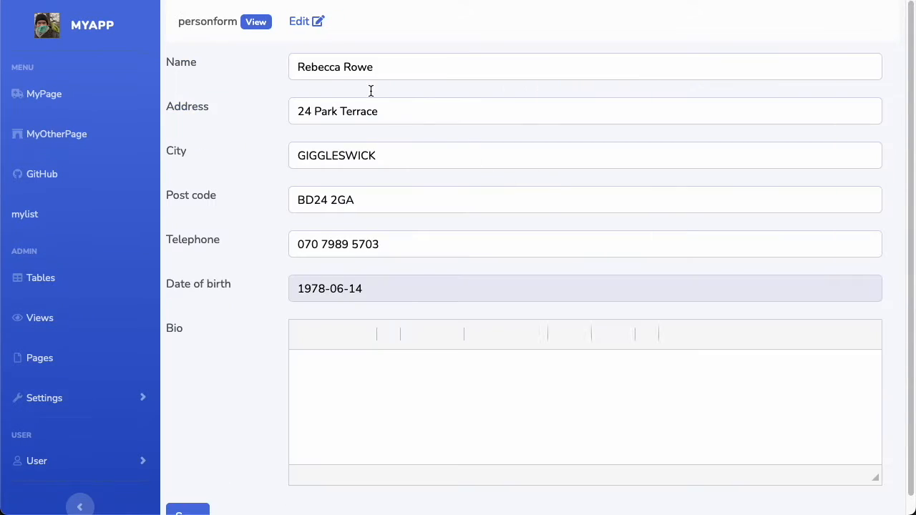
pyautogui.rightClick(319, 24)
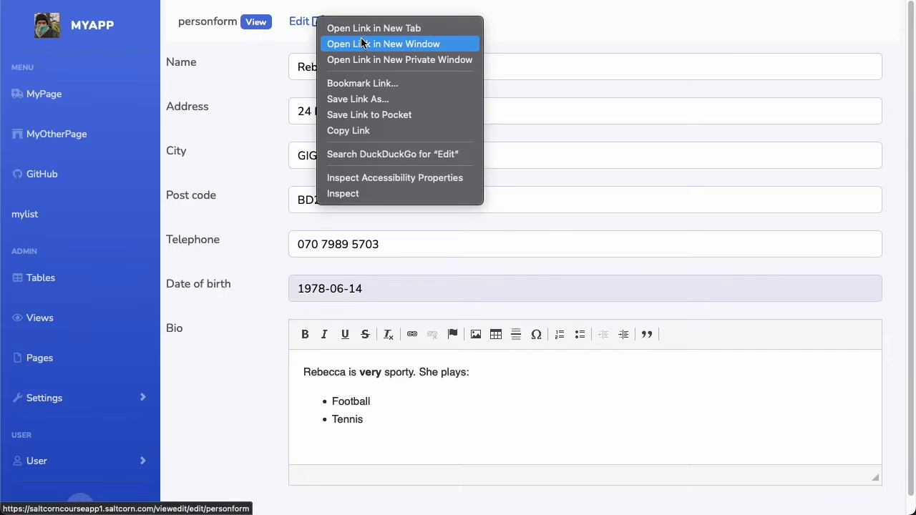
pyautogui.click(395, 25)
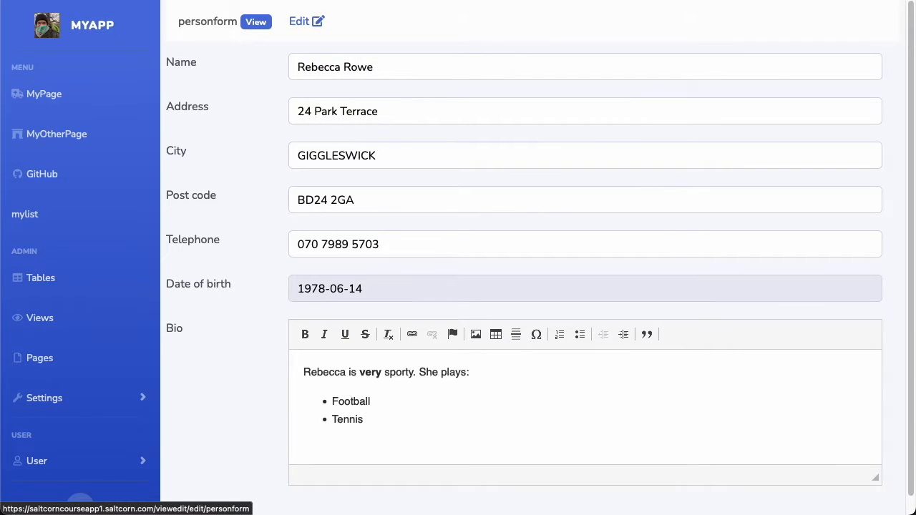
pyautogui.click(469, 1)
pyautogui.scroll(-3, 282, 286)
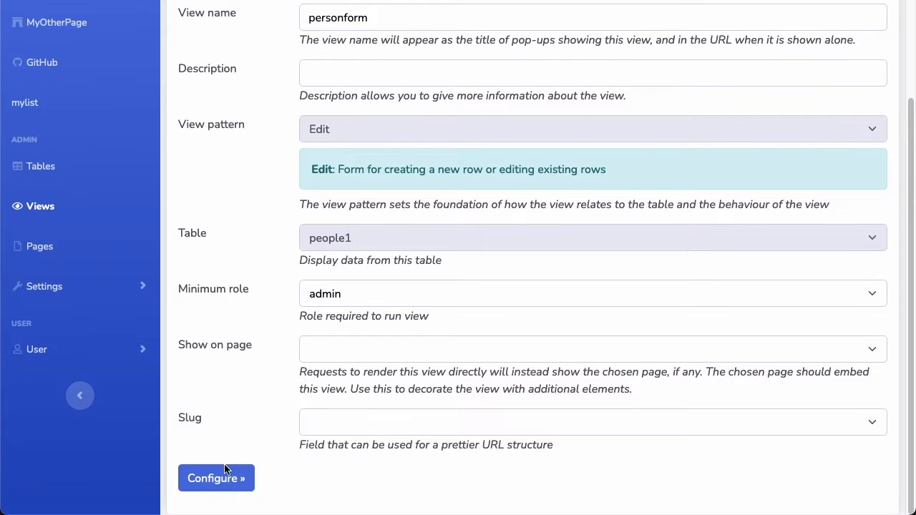
pyautogui.click(215, 477)
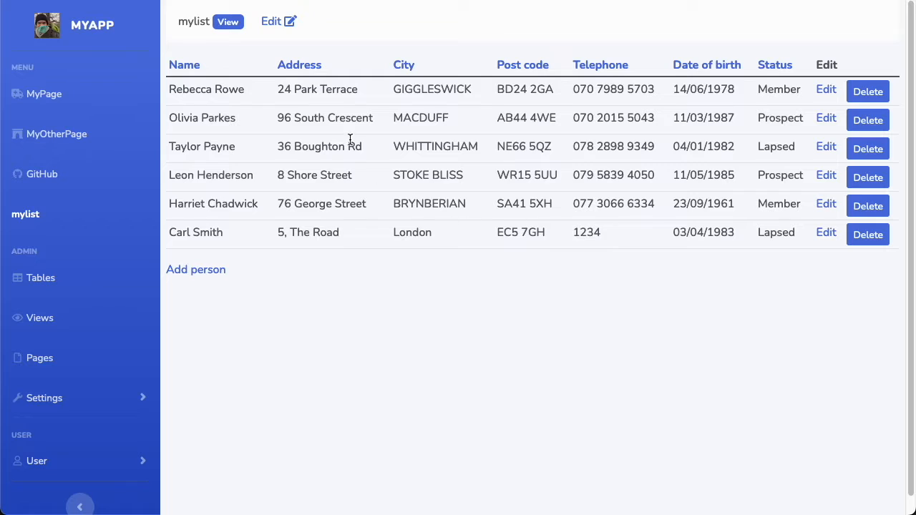
# Step: Start creating a new view and name it PersonFeed
pyautogui.click(33, 322)
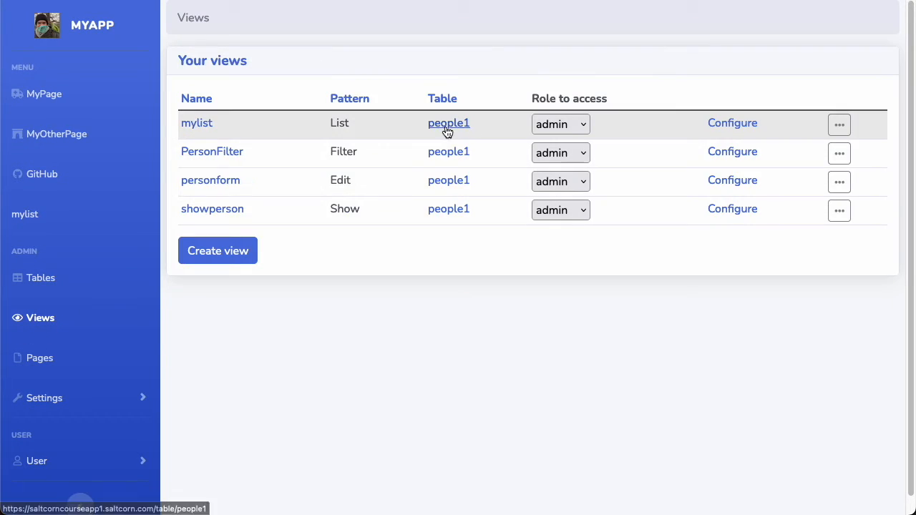
pyautogui.click(232, 254)
pyautogui.click(418, 127)
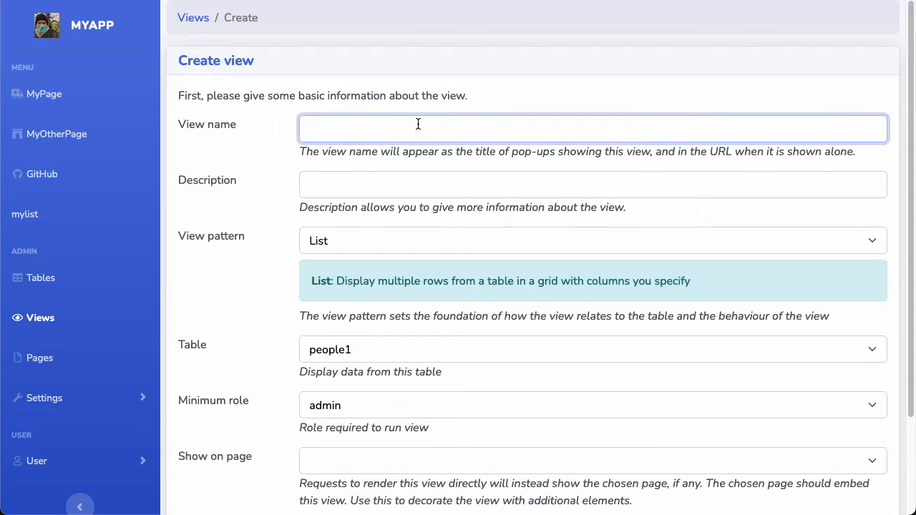
pyautogui.write('P')
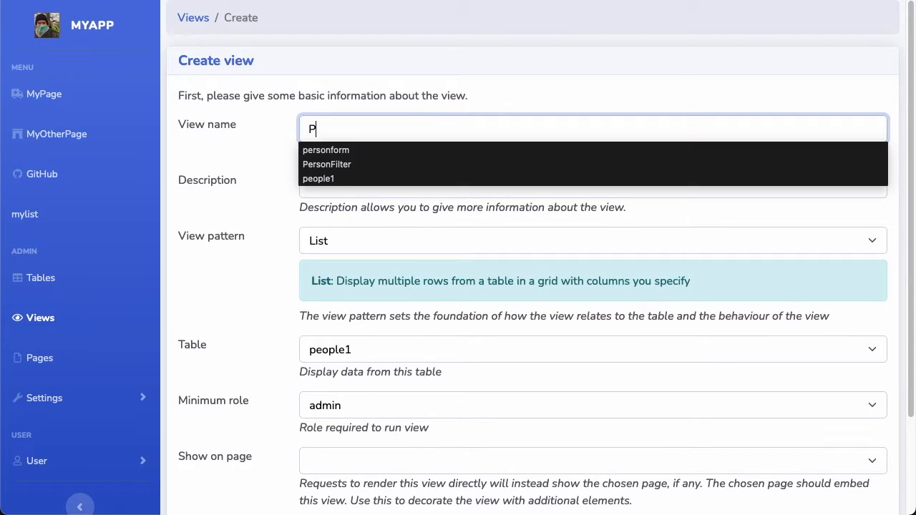
pyautogui.write('ersonFeed')
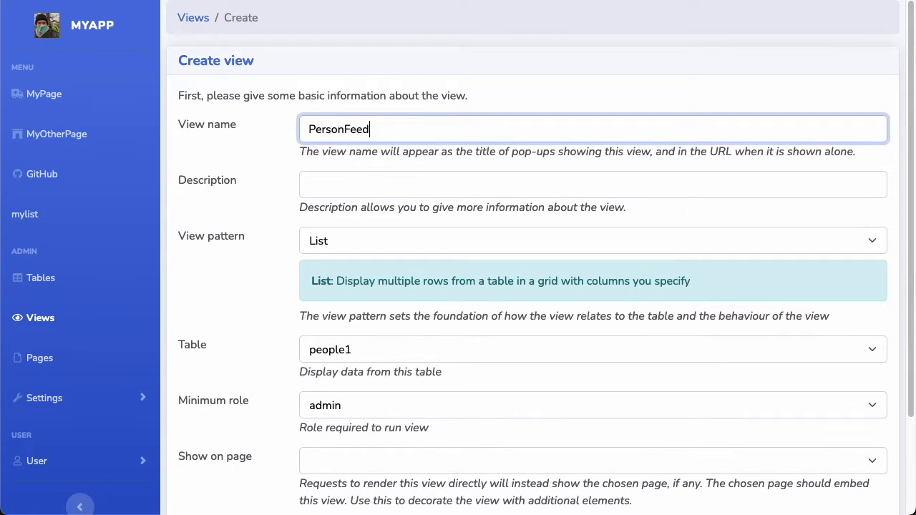
# Step: Set the new view's pattern to Feed and proceed to its configuration
pyautogui.click(452, 244)
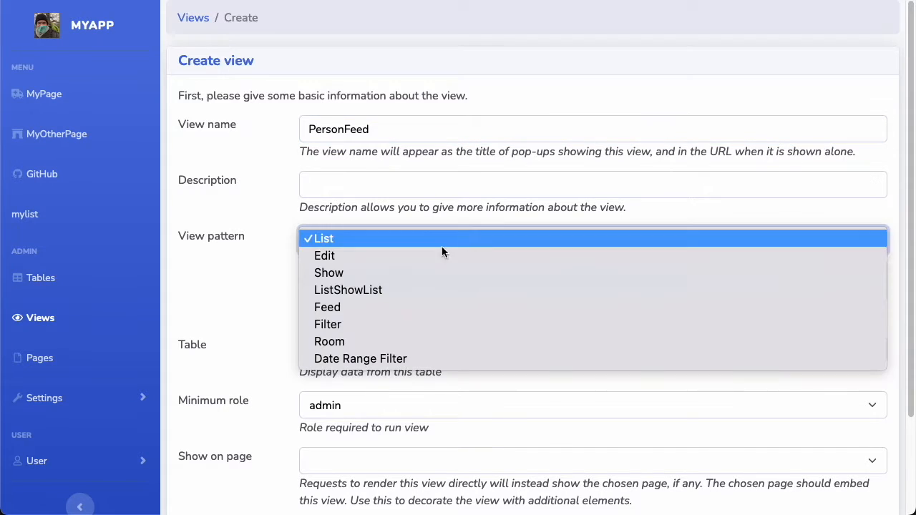
pyautogui.click(395, 304)
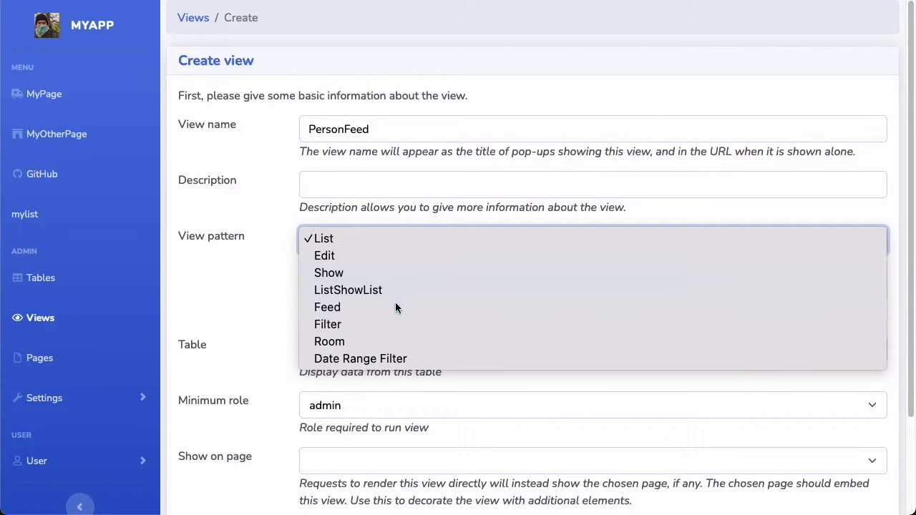
pyautogui.click(385, 347)
pyautogui.click(358, 346)
pyautogui.click(235, 260)
pyautogui.scroll(-3, 235, 260)
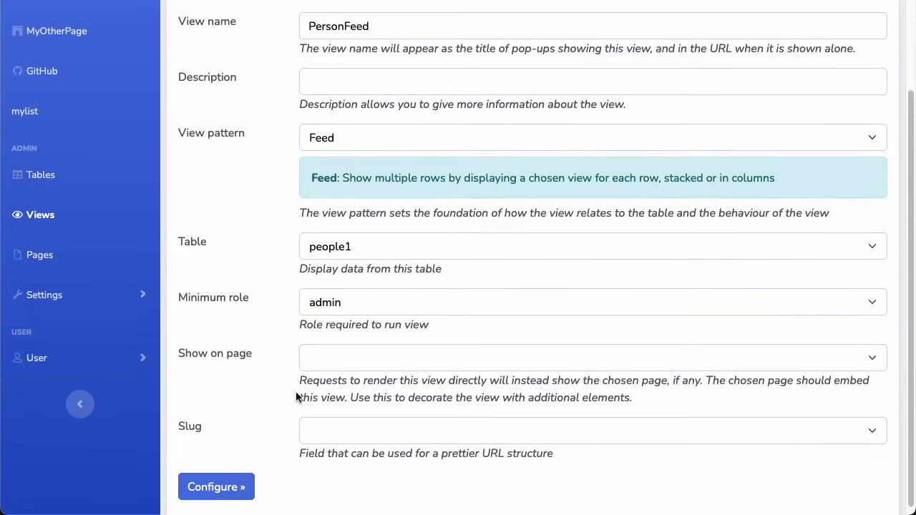
pyautogui.click(211, 488)
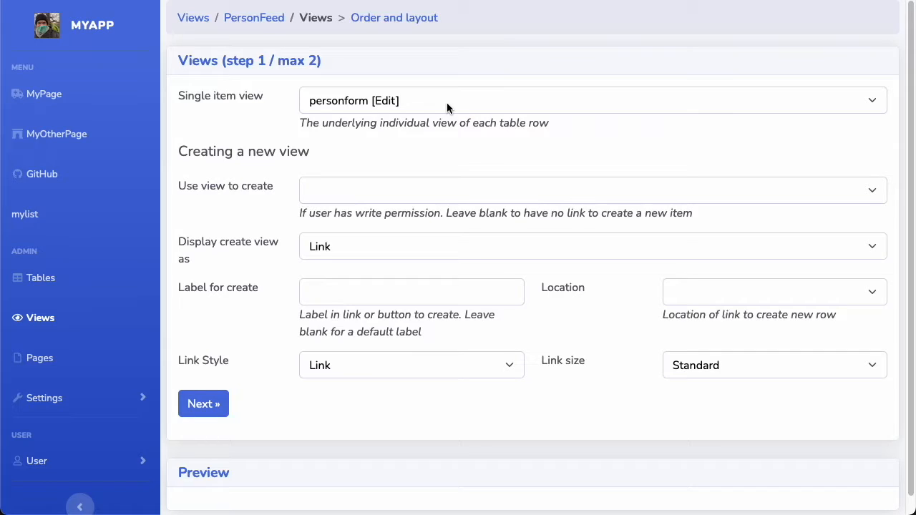
# Step: Choose showperson [Show] as the feed's single item view and personform [Edit] as the view to create new rows
pyautogui.click(502, 108)
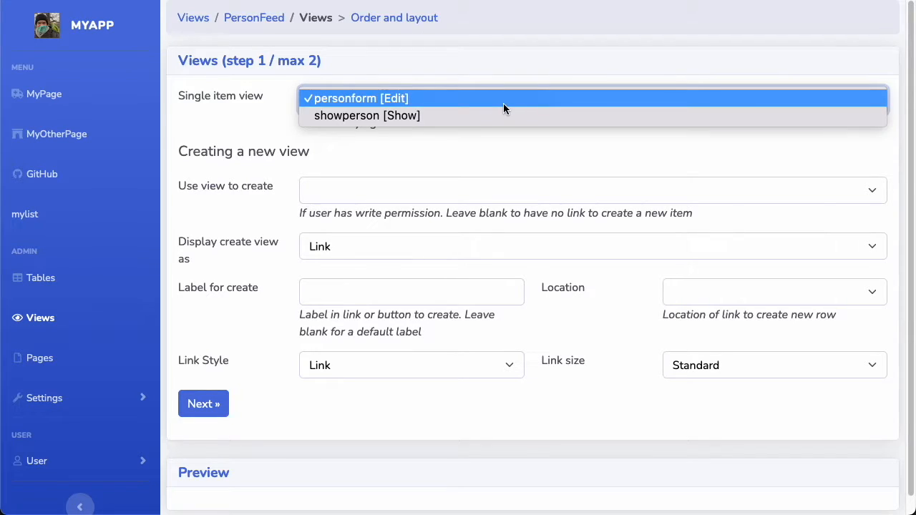
pyautogui.click(347, 117)
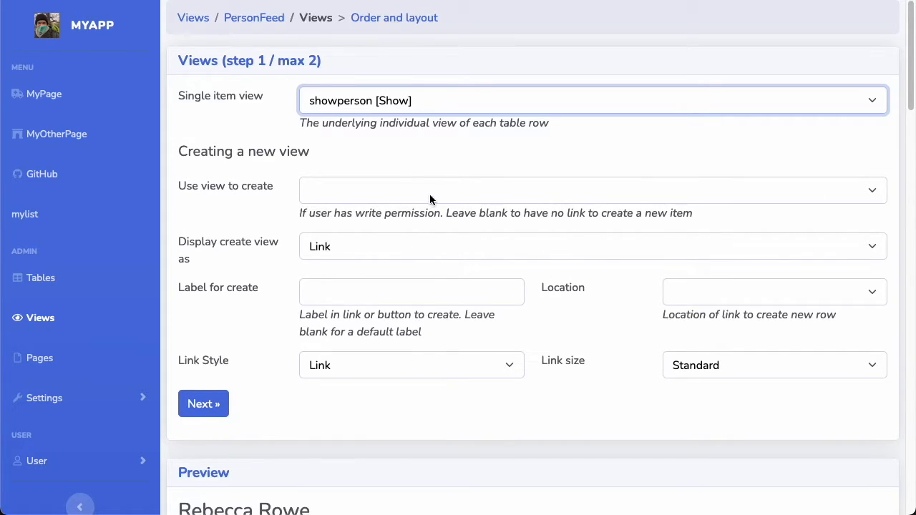
pyautogui.click(377, 199)
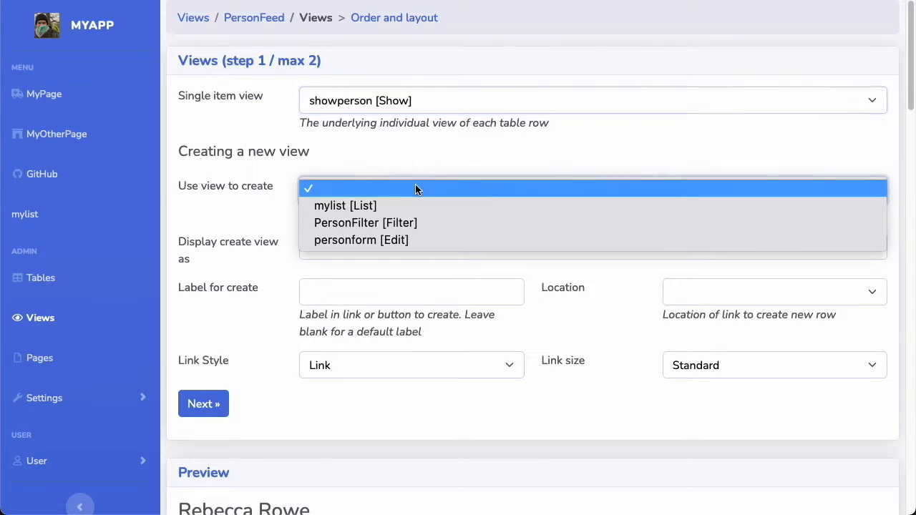
pyautogui.click(495, 238)
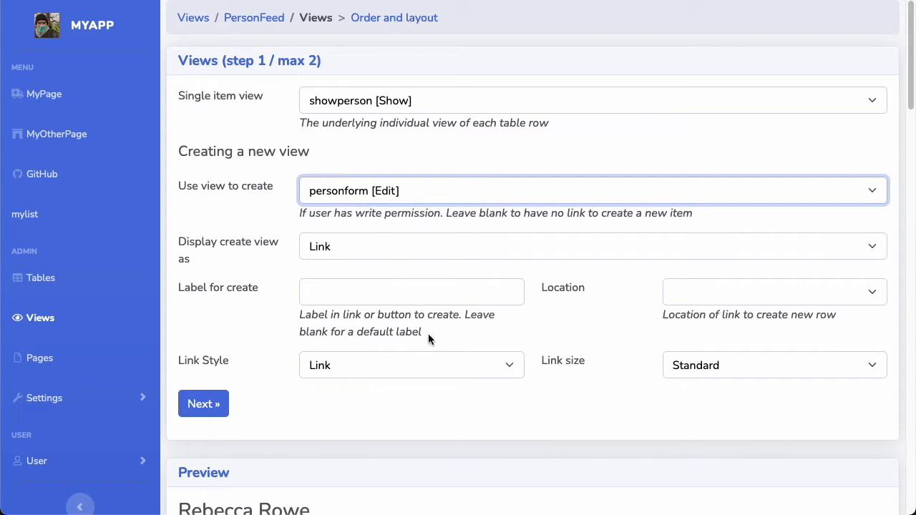
# Step: Label the create link "New person", review the feed preview, and continue to the order and layout settings
pyautogui.click(380, 295)
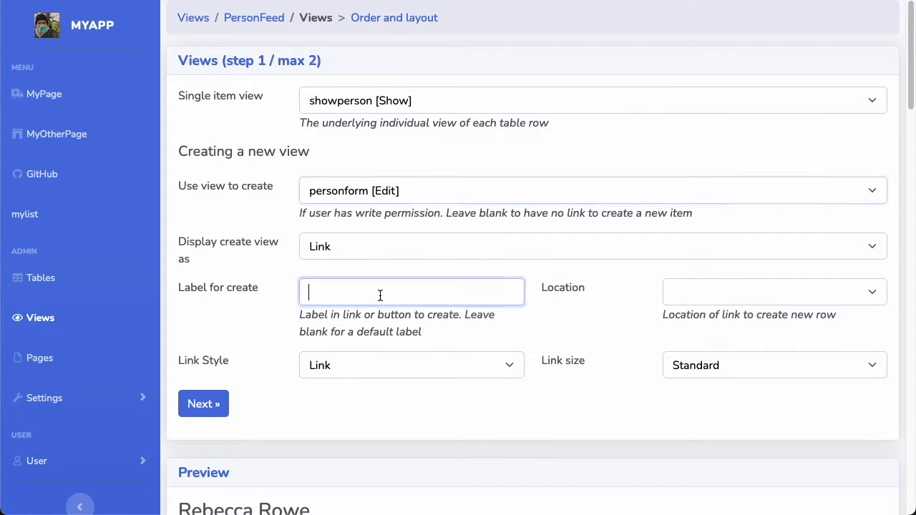
pyautogui.write('N')
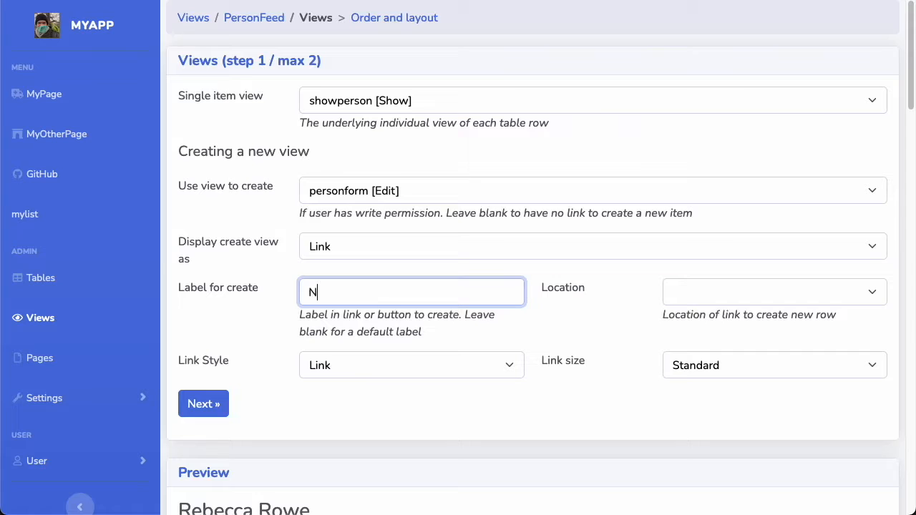
pyautogui.write('ew person')
pyautogui.scroll(-6, 310, 383)
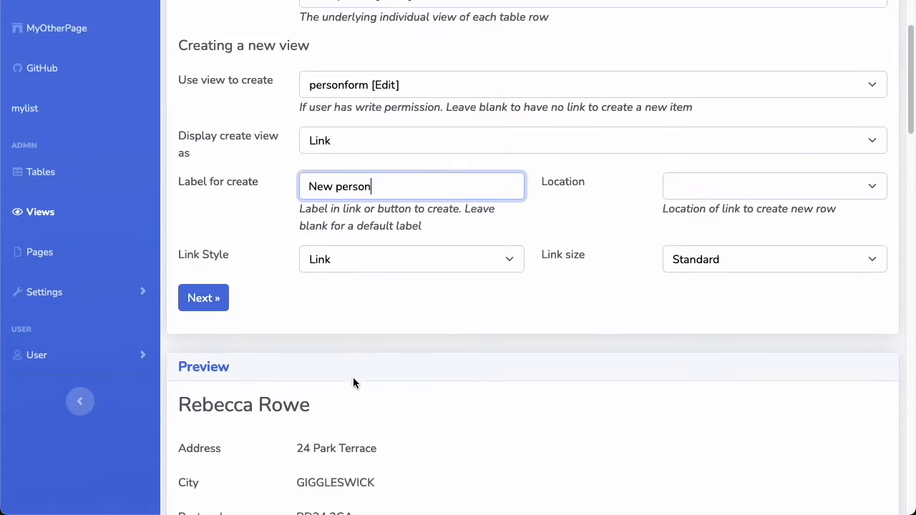
pyautogui.scroll(-5, 374, 290)
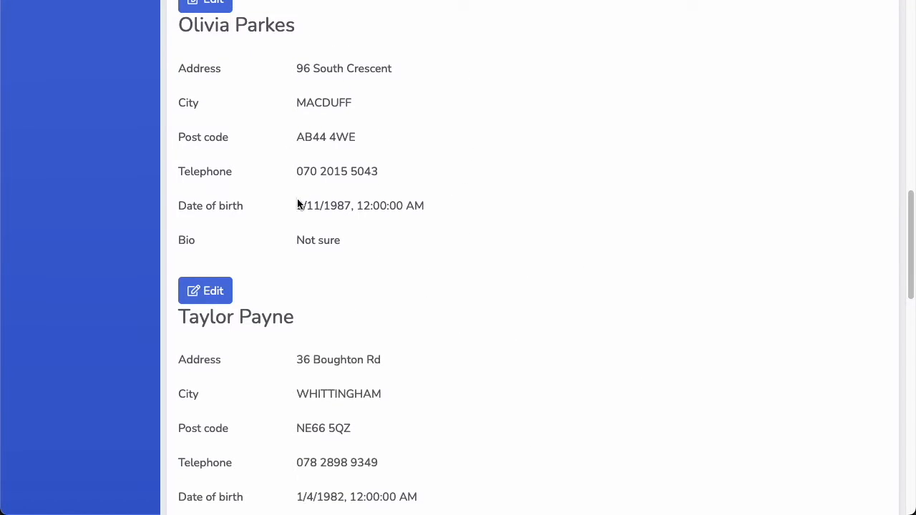
pyautogui.scroll(3, 454, 180)
pyautogui.scroll(8, 434, 221)
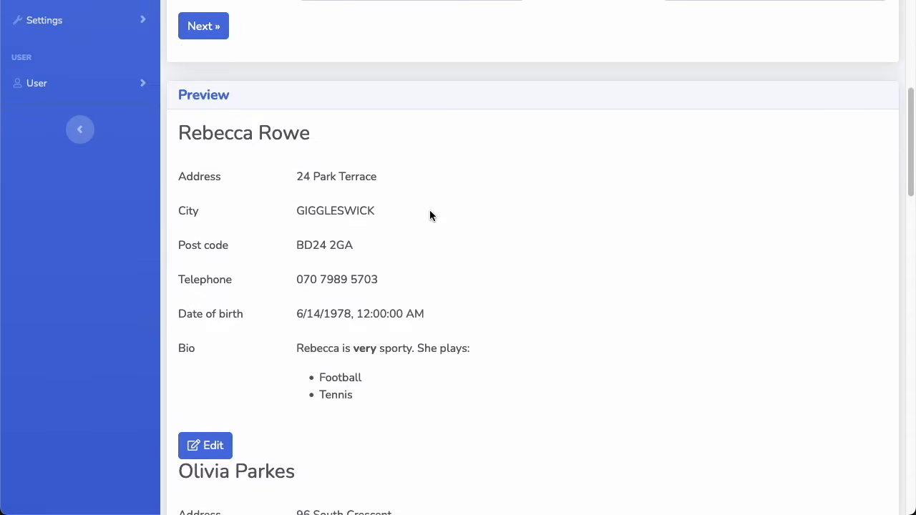
pyautogui.scroll(2, 261, 226)
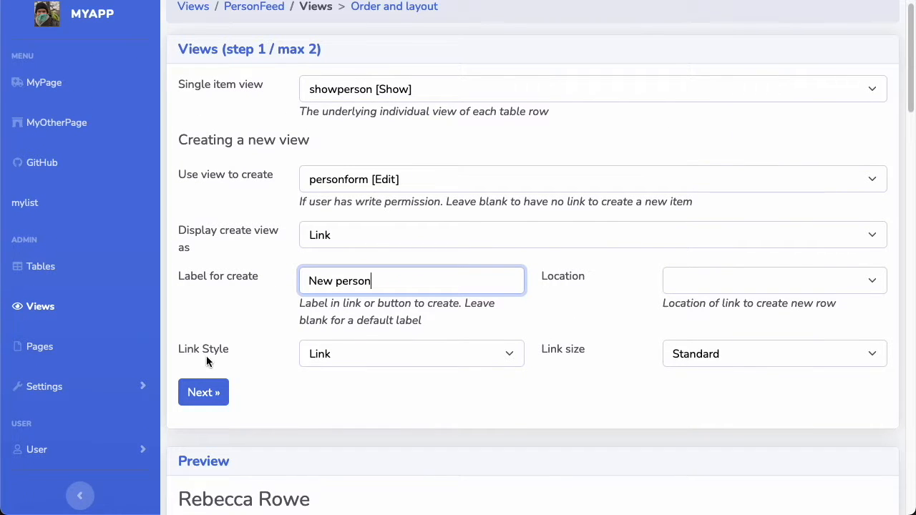
pyautogui.click(202, 392)
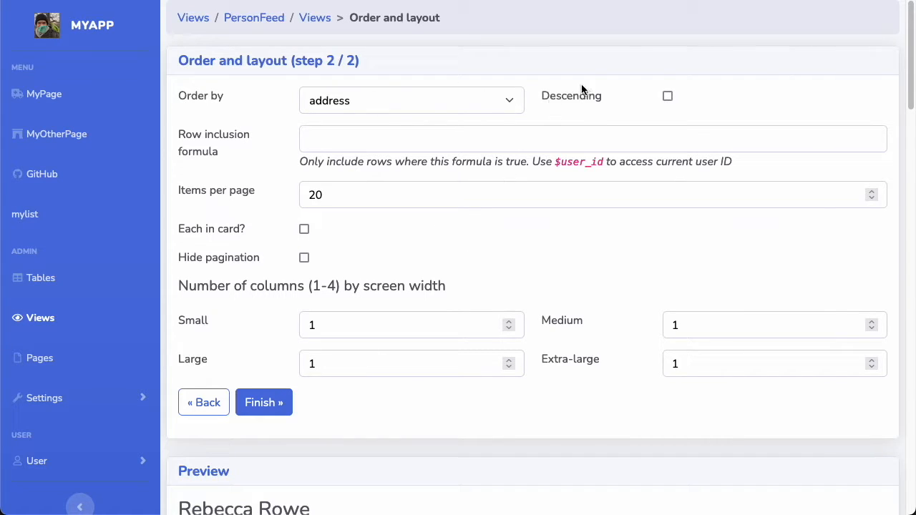
# Step: Order the feed by the name field and check the order in the preview
pyautogui.click(363, 107)
pyautogui.click(368, 115)
pyautogui.click(408, 92)
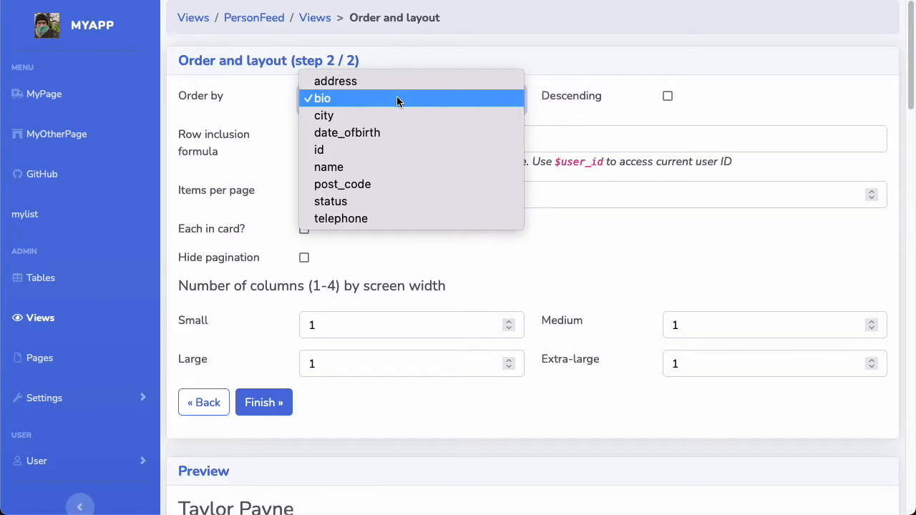
pyautogui.click(393, 167)
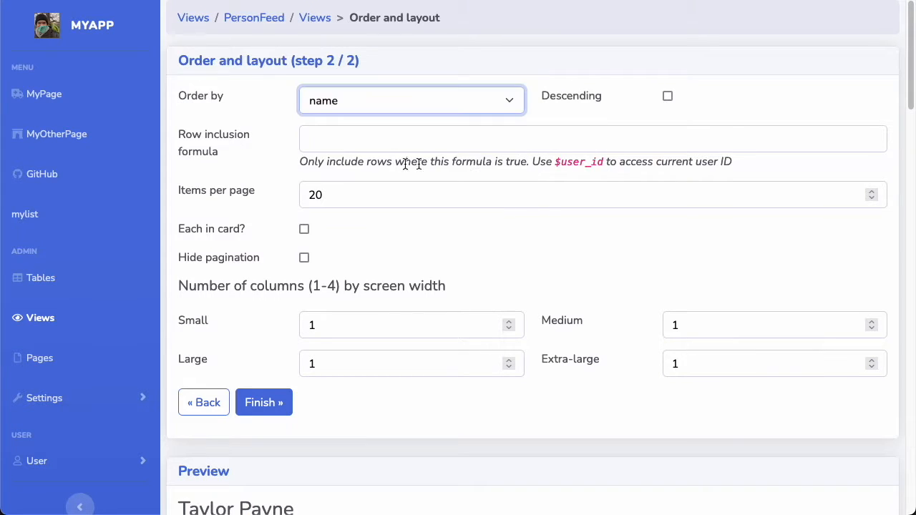
pyautogui.scroll(-5, 449, 247)
pyautogui.scroll(-4, 334, 337)
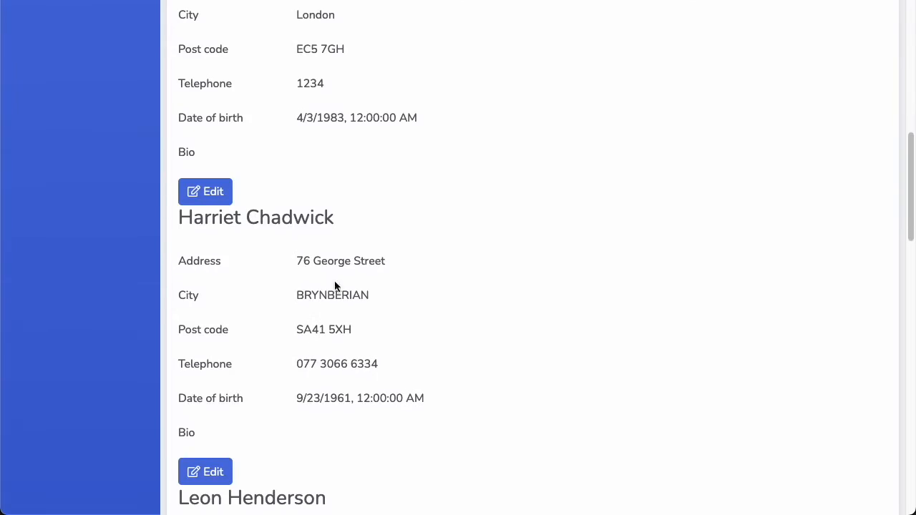
pyautogui.scroll(10, 329, 243)
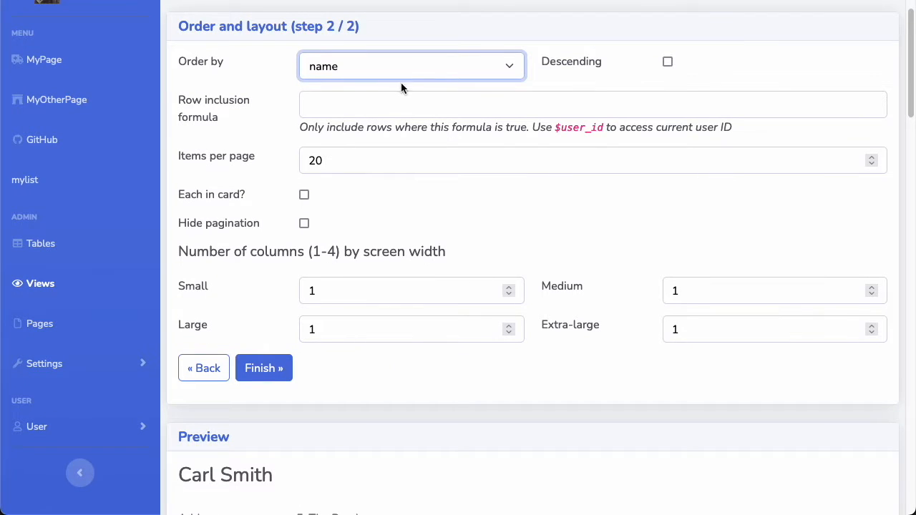
pyautogui.scroll(1, 400, 85)
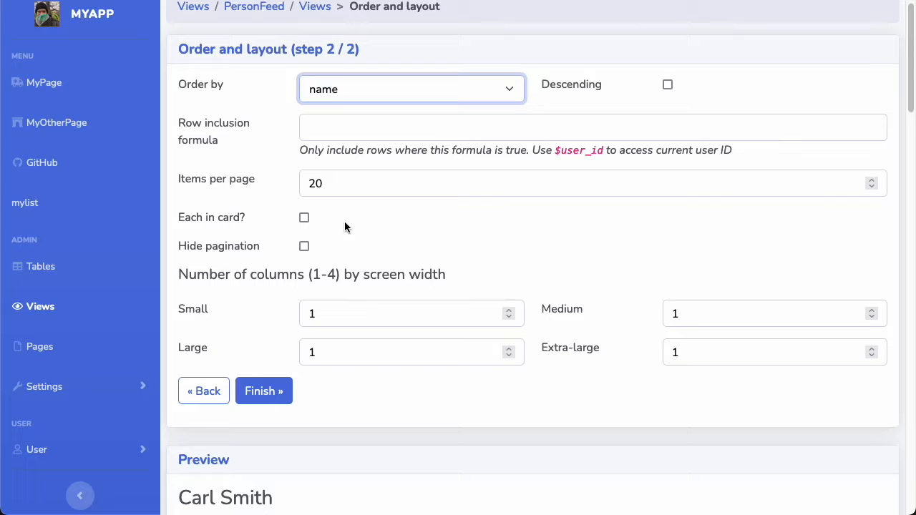
# Step: Enable displaying each feed item in a card and check the cards in the preview
pyautogui.click(304, 218)
pyautogui.scroll(-7, 451, 367)
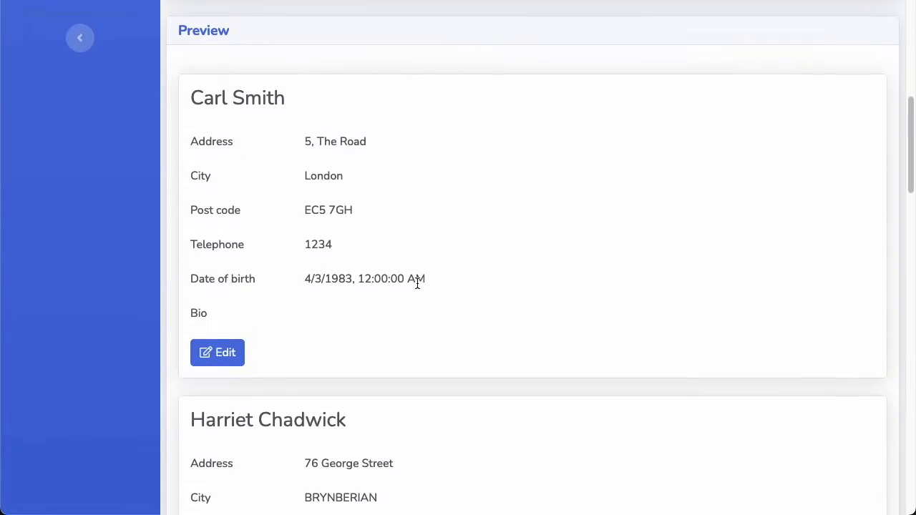
pyautogui.scroll(8, 397, 209)
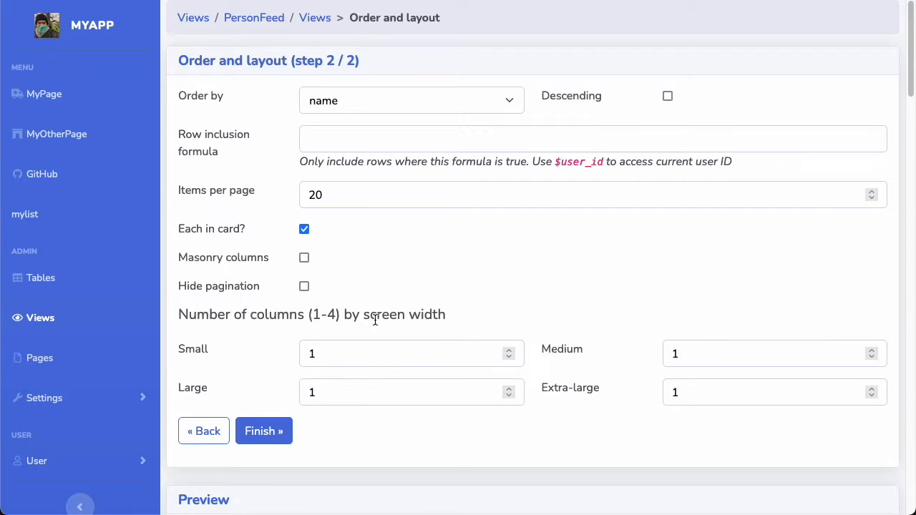
# Step: Set the number of columns to 2 for medium, large and extra-large screens and check the preview
pyautogui.click(871, 350)
pyautogui.click(870, 388)
pyautogui.scroll(-2, 687, 436)
pyautogui.scroll(-10, 682, 429)
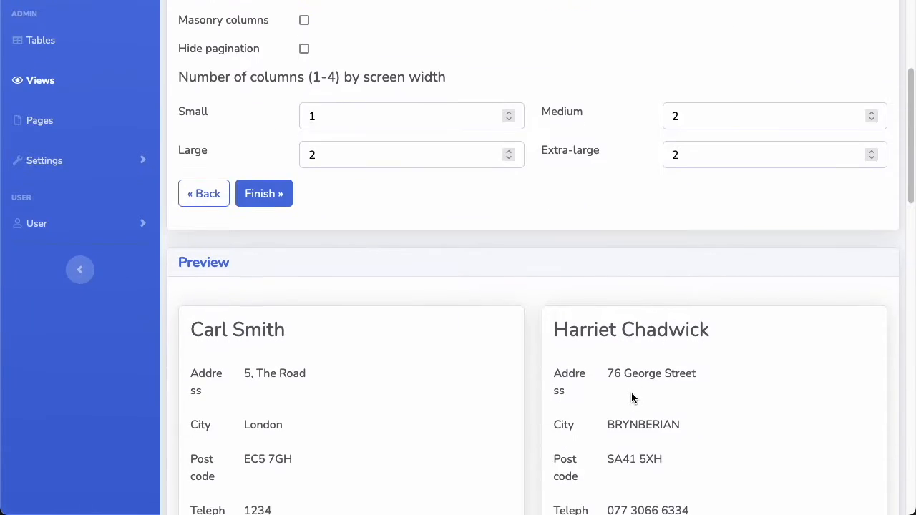
pyautogui.scroll(-2, 446, 314)
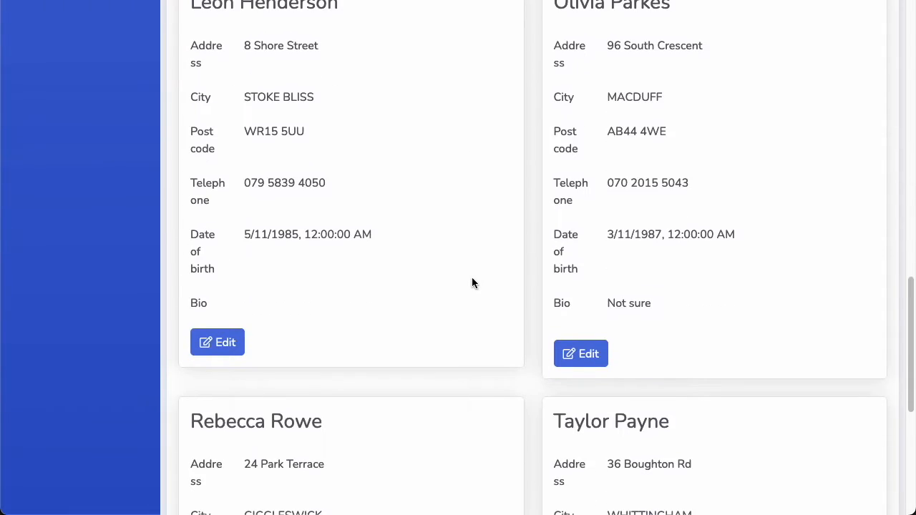
# Step: Finish and save the feed configuration, then open the PersonFeed view
pyautogui.scroll(10, 472, 282)
pyautogui.click(268, 283)
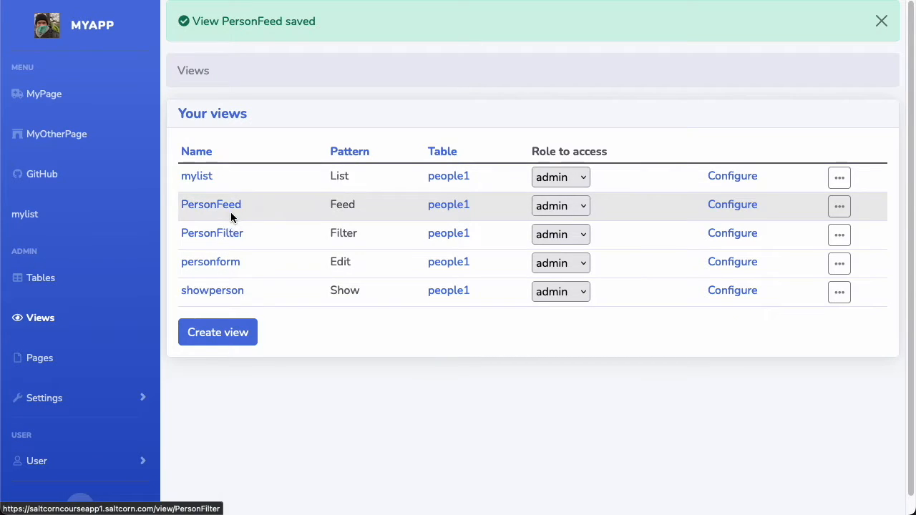
pyautogui.click(230, 208)
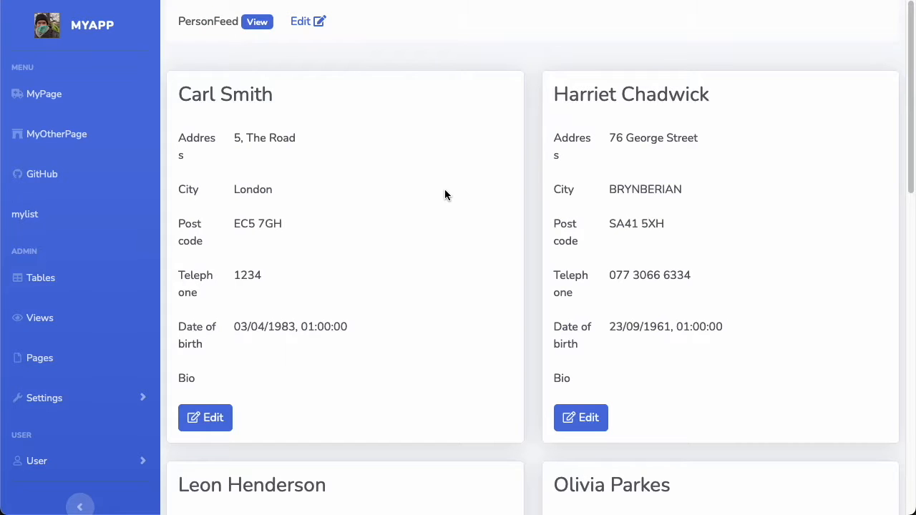
# Step: Look through all the person cards in the PersonFeed view and check how the field labels fit
pyautogui.scroll(-5, 444, 190)
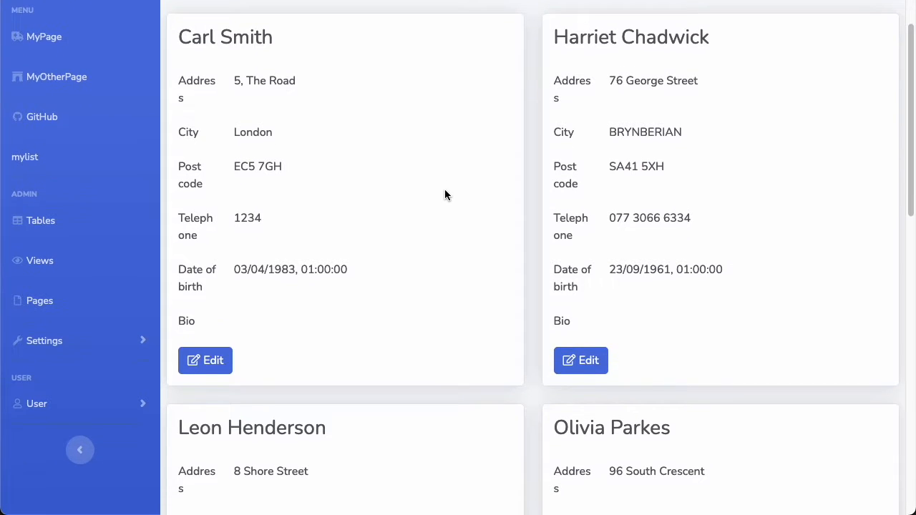
pyautogui.scroll(-5, 444, 194)
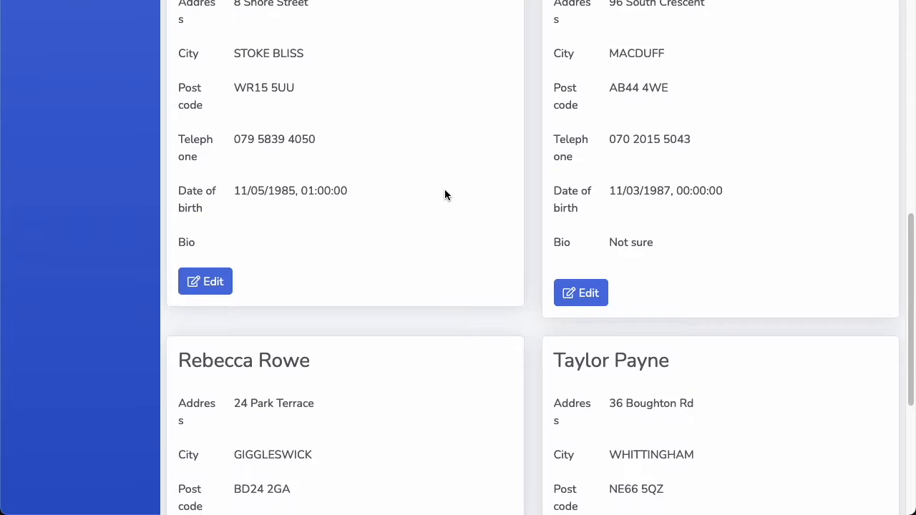
pyautogui.scroll(-2, 349, 228)
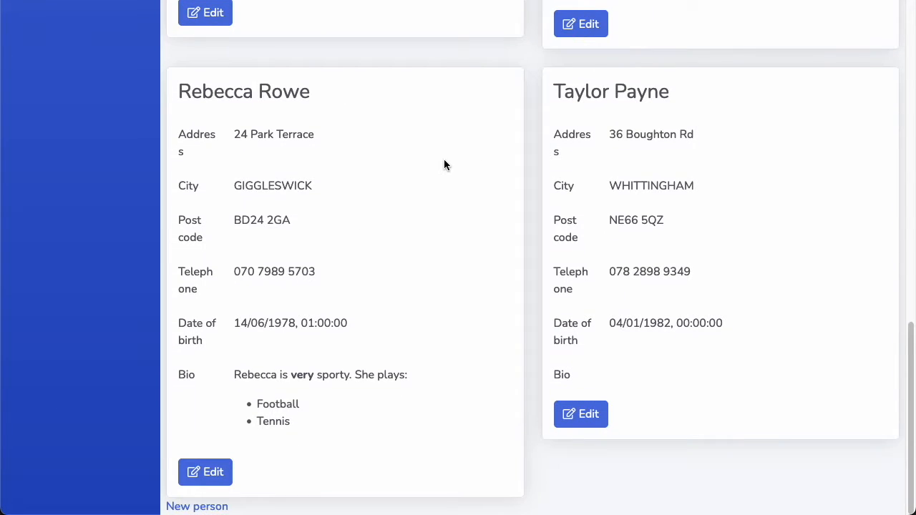
pyautogui.scroll(3, 418, 271)
pyautogui.scroll(3, 418, 270)
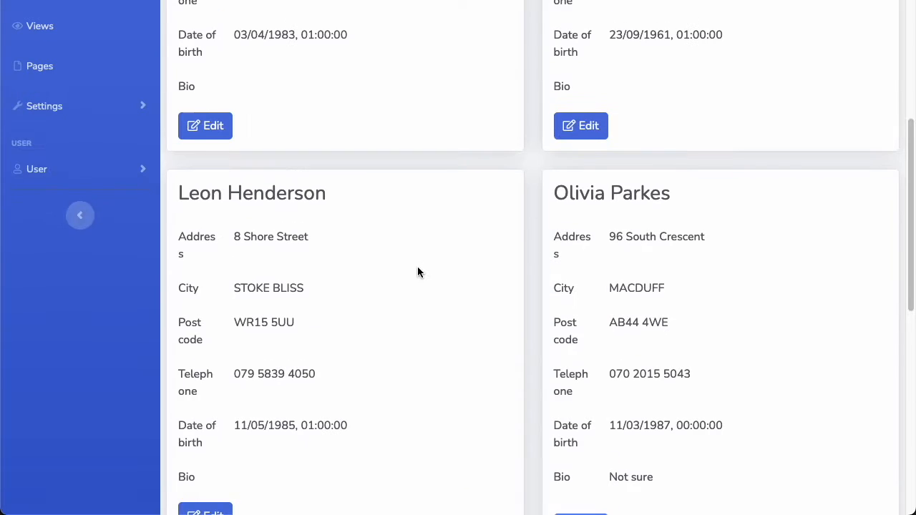
pyautogui.scroll(4, 462, 222)
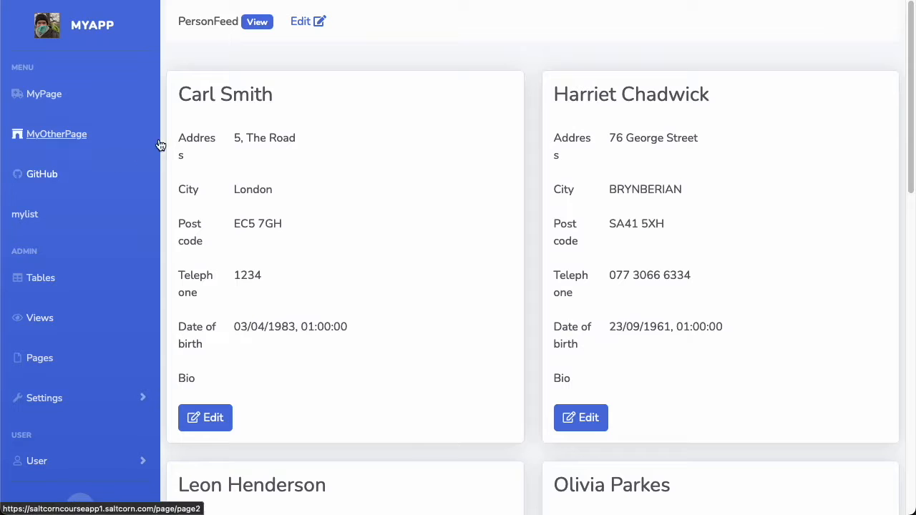
# Step: Open the showperson view's layout for configuration and set the Address row to two columns with a first-column width of 4/12
pyautogui.click(32, 319)
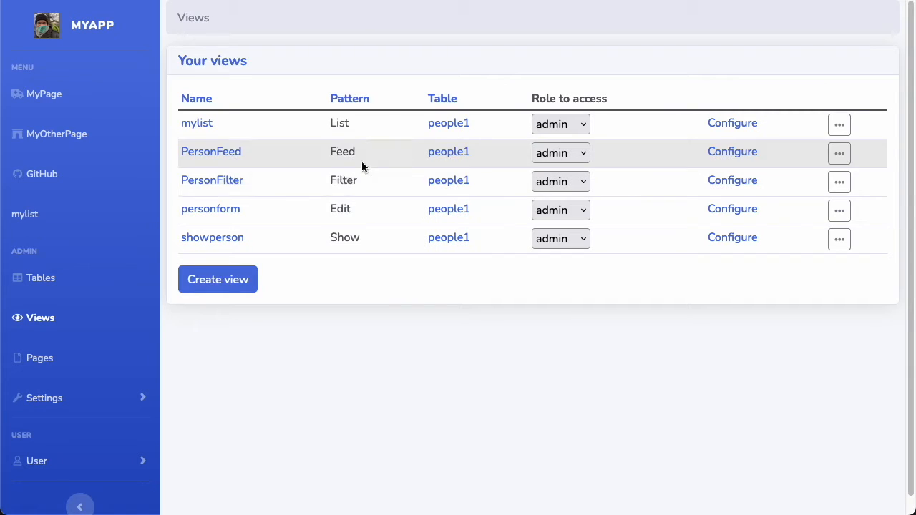
pyautogui.click(741, 240)
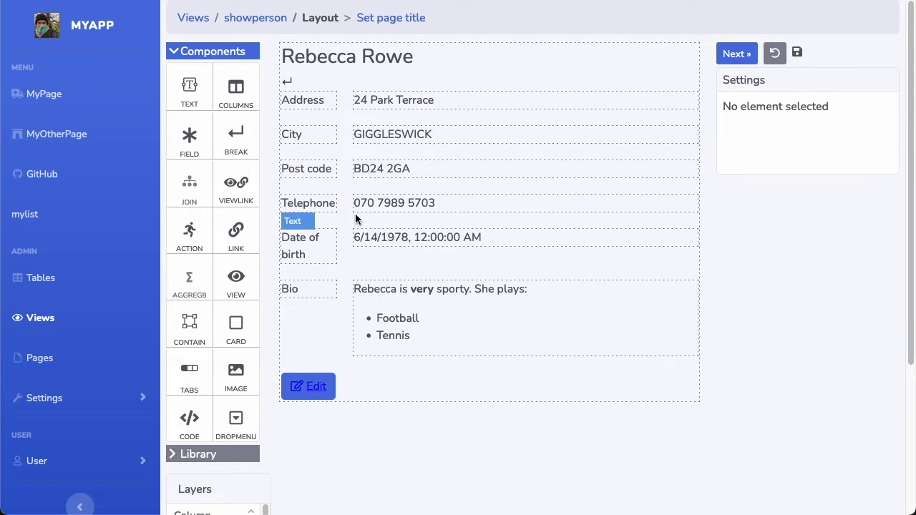
pyautogui.click(347, 95)
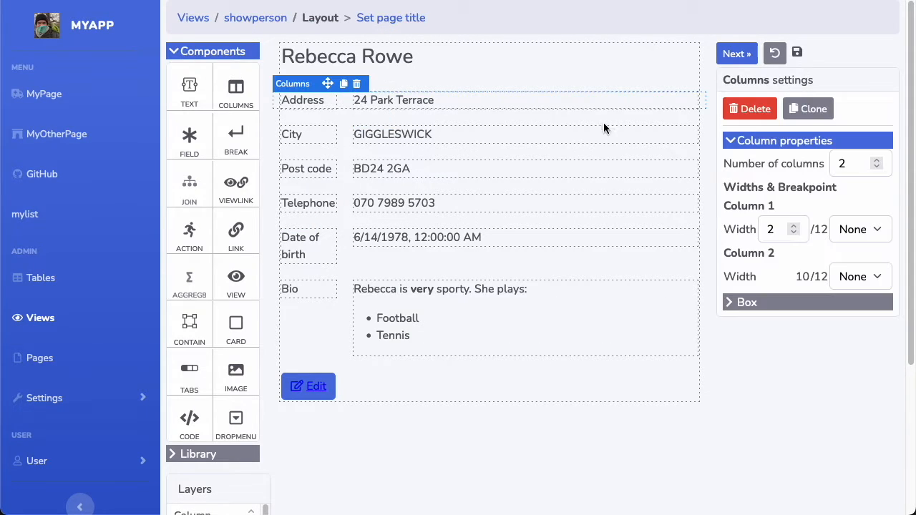
pyautogui.click(876, 164)
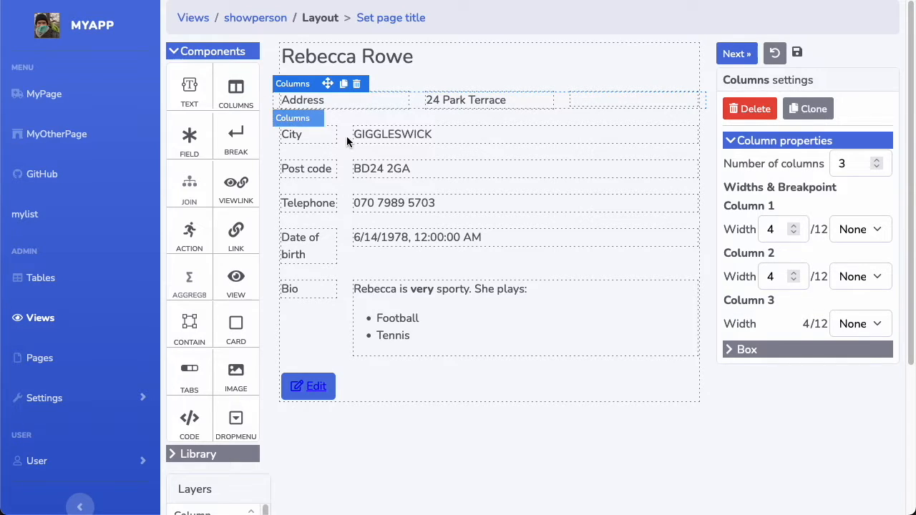
pyautogui.click(299, 118)
pyautogui.click(412, 106)
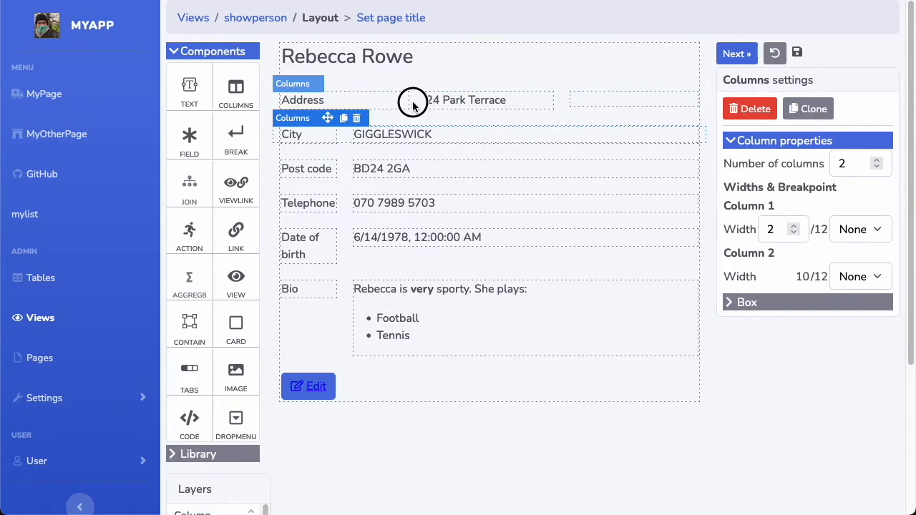
pyautogui.click(876, 167)
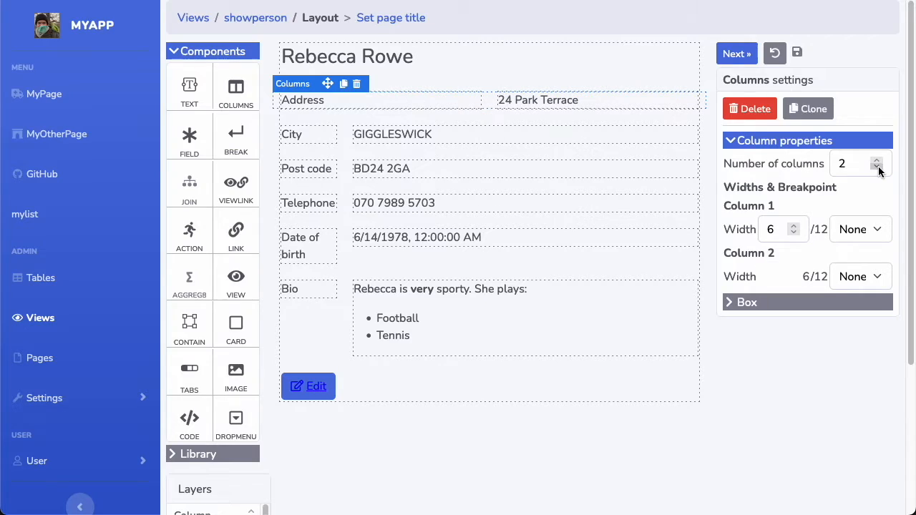
pyautogui.click(794, 233)
pyautogui.click(794, 232)
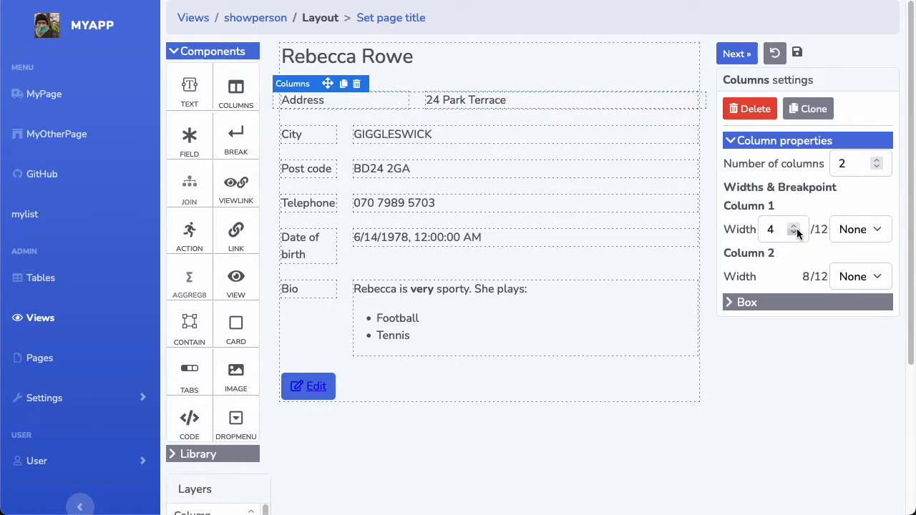
# Step: Set the first-column width of the City and Post code rows to 4/12
pyautogui.click(343, 134)
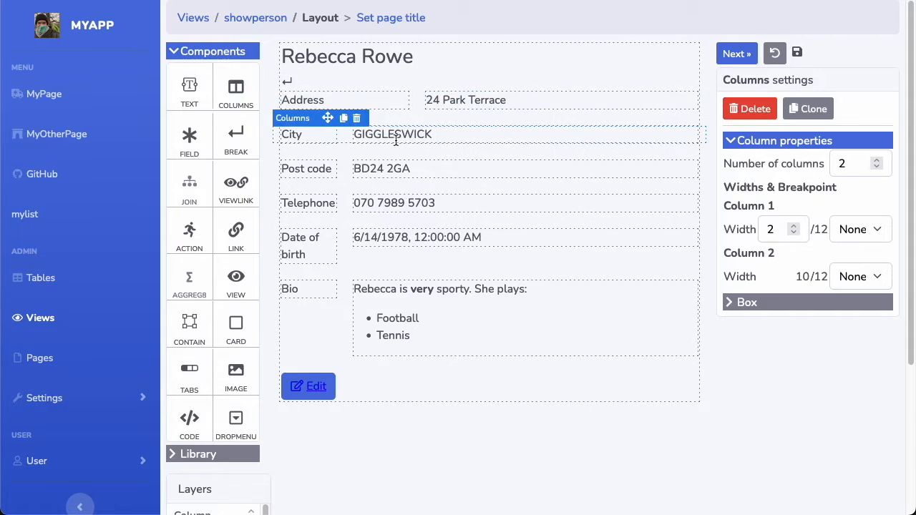
pyautogui.click(793, 226)
pyautogui.click(794, 226)
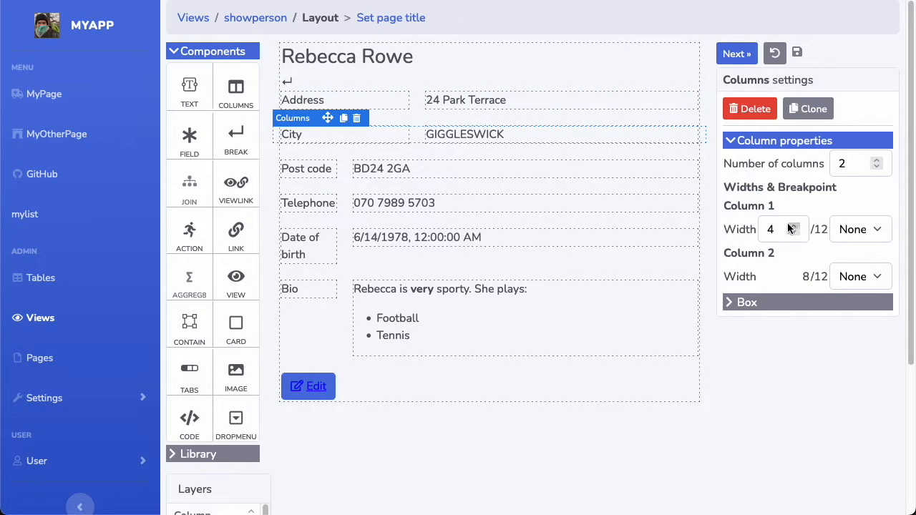
pyautogui.click(342, 170)
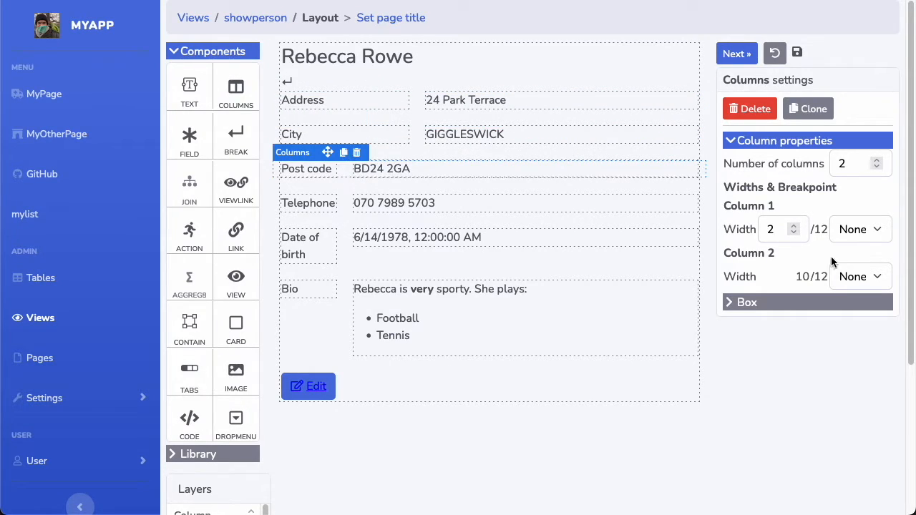
pyautogui.click(794, 228)
pyautogui.click(794, 228)
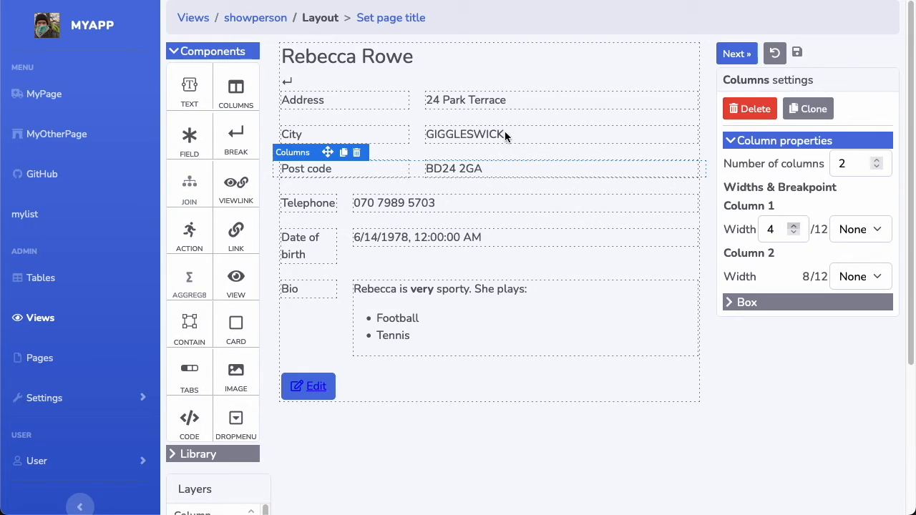
# Step: Set the first-column width to 4/12 for the Telephone row and 3/12 for the Date of birth row
pyautogui.click(342, 206)
pyautogui.click(793, 226)
pyautogui.click(793, 226)
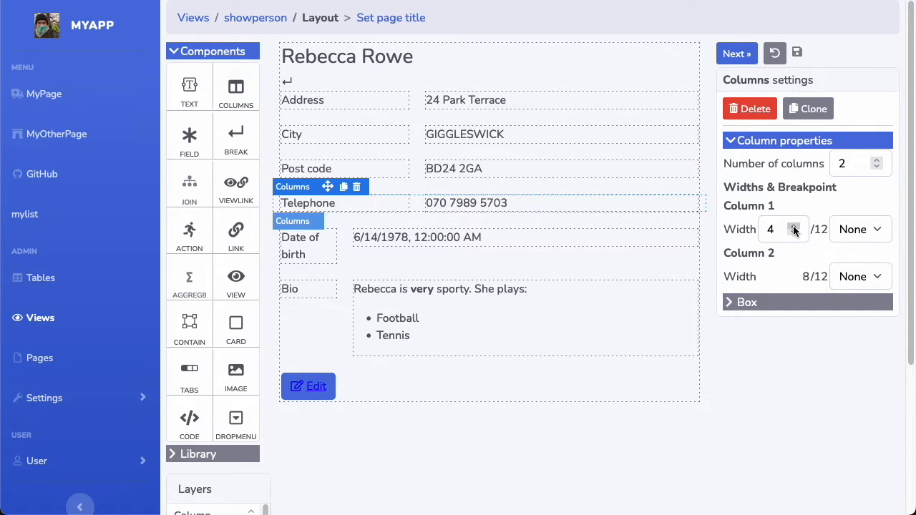
pyautogui.click(348, 240)
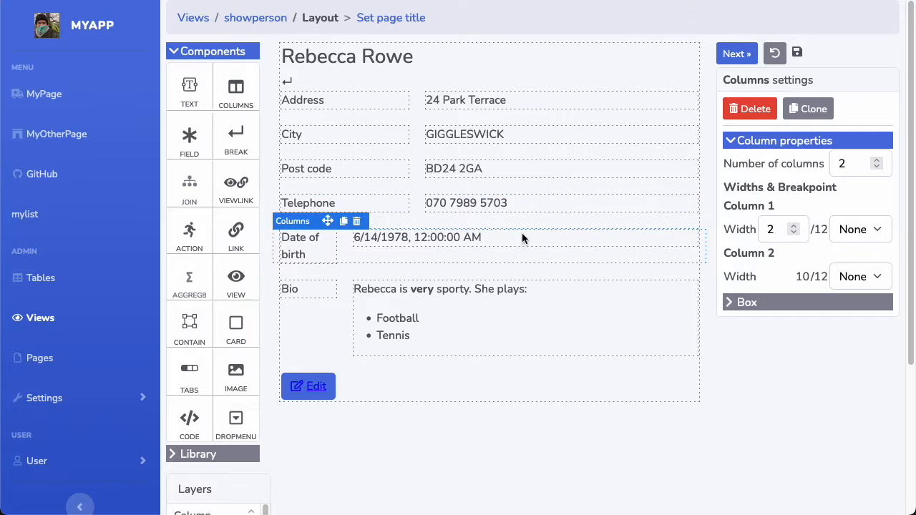
pyautogui.click(791, 226)
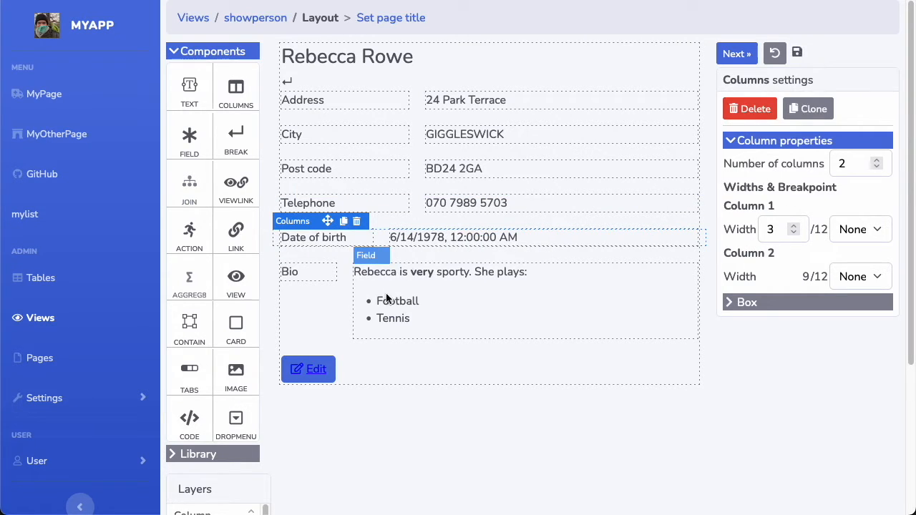
# Step: Move the Bio field and its label out of their columns to just below them, with the label first and set to block display
pyautogui.moveTo(417, 285); pyautogui.dragTo(299, 352)
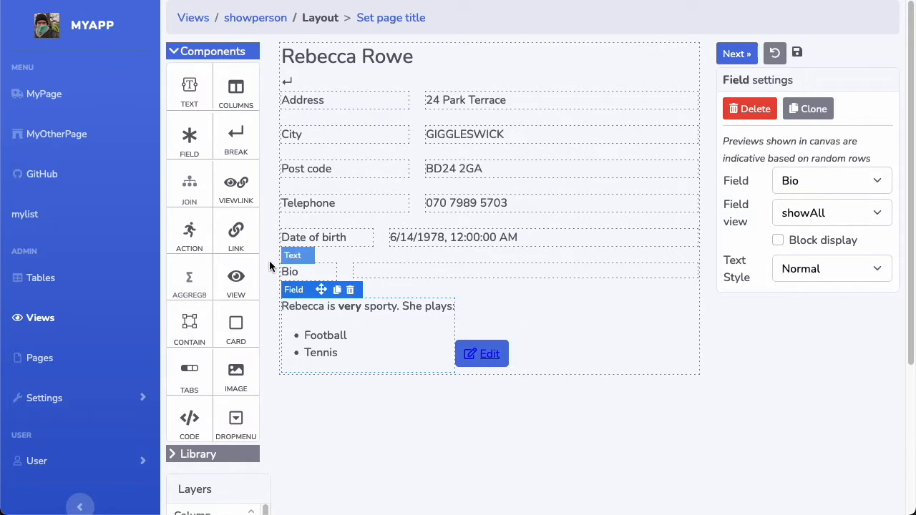
pyautogui.moveTo(289, 272)
pyautogui.mouseDown()
pyautogui.moveTo(345, 320)
pyautogui.moveTo(297, 285)
pyautogui.mouseUp()
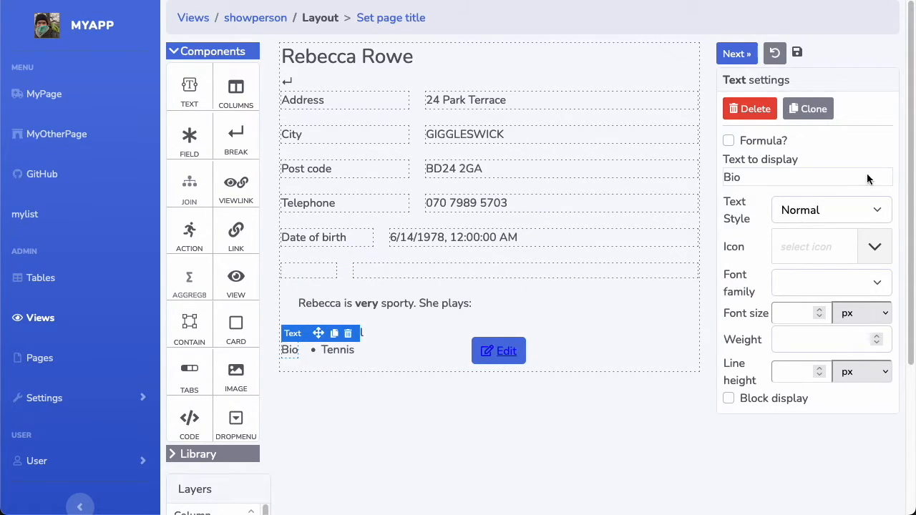
pyautogui.click(729, 398)
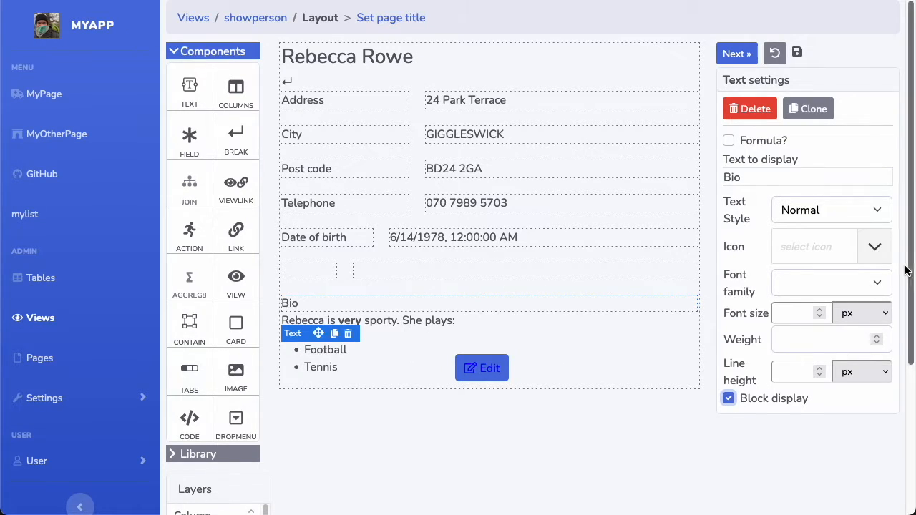
# Step: Set the text style of the Bio label to Underline
pyautogui.click(843, 282)
pyautogui.click(729, 244)
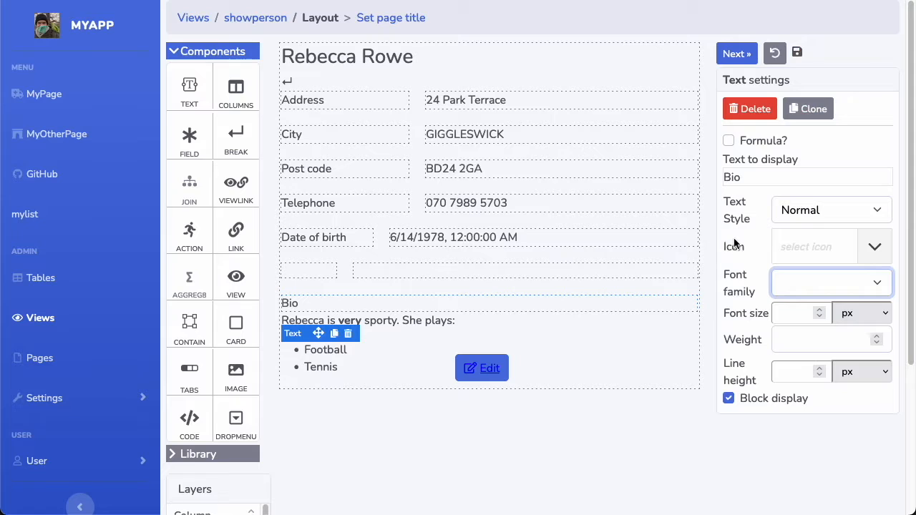
pyautogui.click(823, 213)
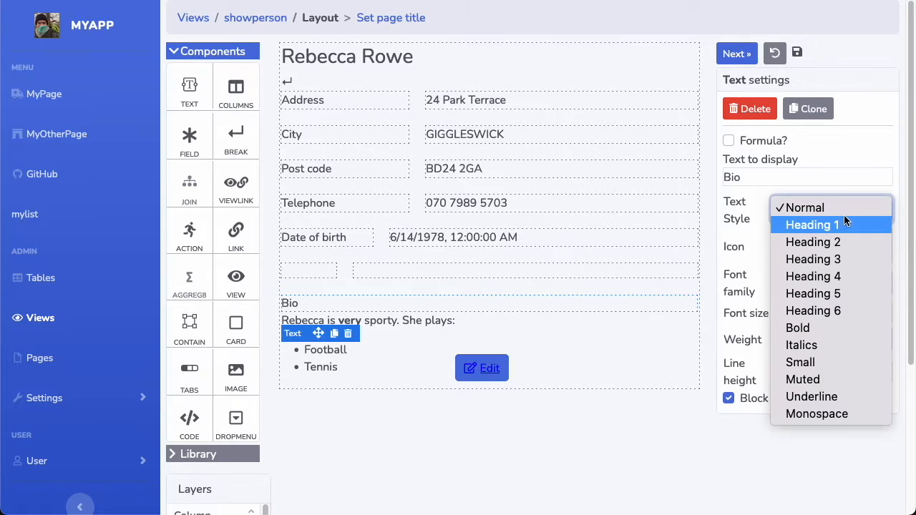
pyautogui.click(816, 396)
# Step: Delete the empty two-column row between the Date of birth row and the Bio label
pyautogui.click(357, 267)
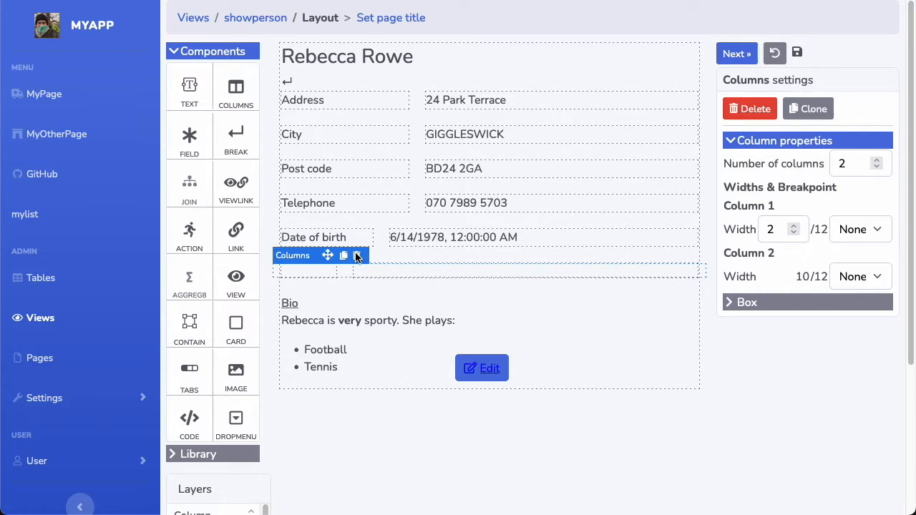
pyautogui.click(357, 255)
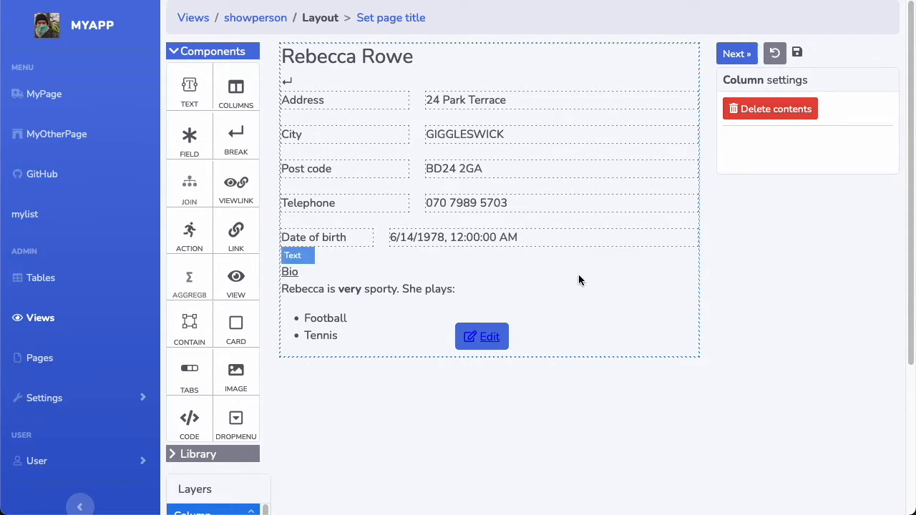
pyautogui.click(483, 329)
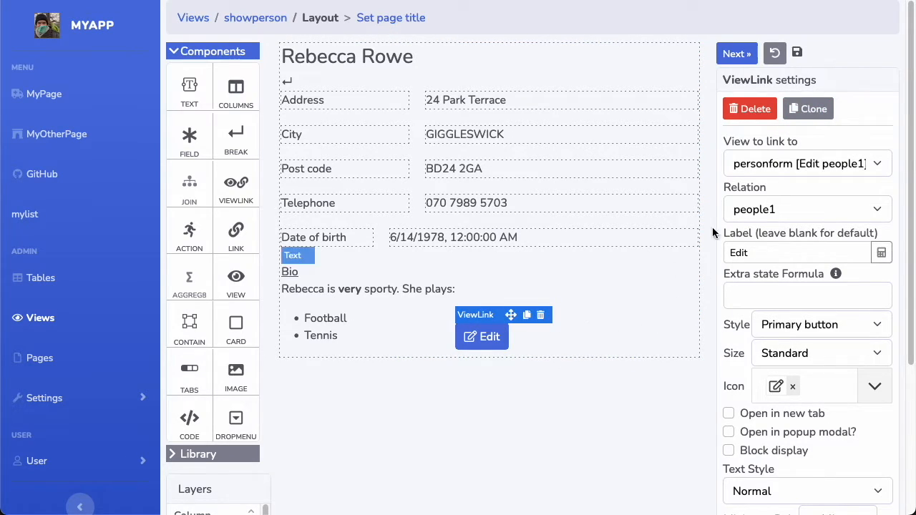
# Step: Finish the showperson configuration without a page title and open the PersonFeed view
pyautogui.click(738, 54)
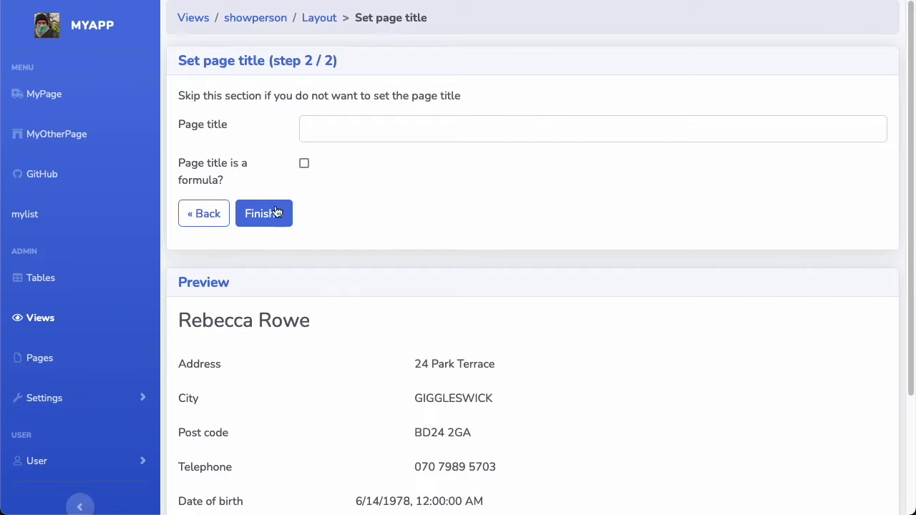
pyautogui.click(279, 209)
pyautogui.click(212, 208)
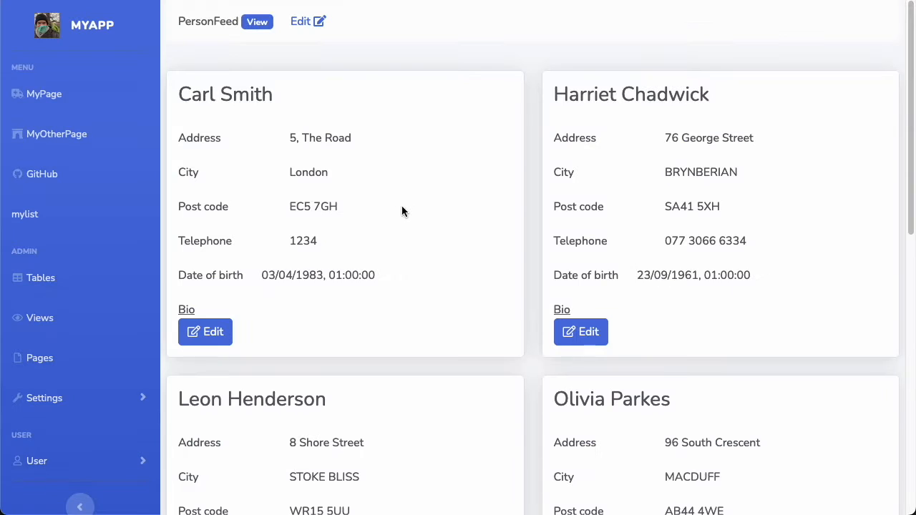
# Step: Review the revised layout of the person cards throughout the PersonFeed view, including the underlined Bio labels
pyautogui.scroll(-3, 351, 131)
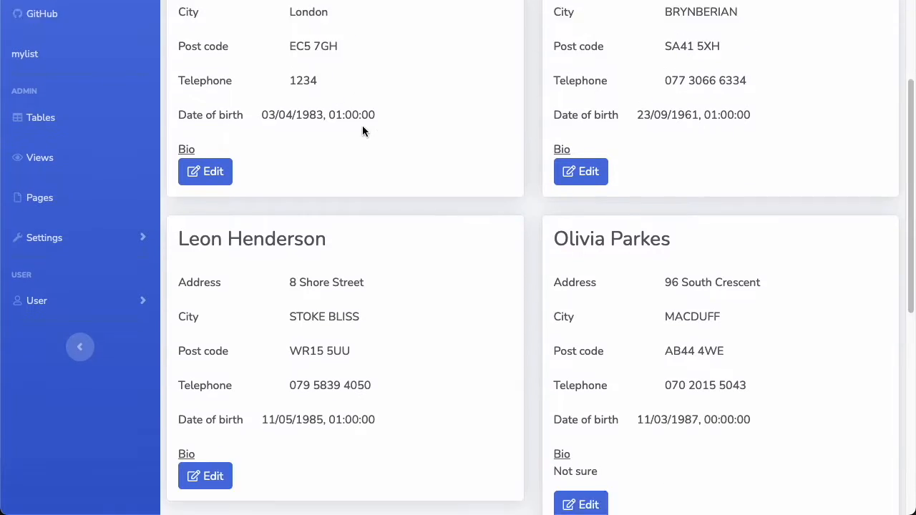
pyautogui.scroll(-4, 313, 284)
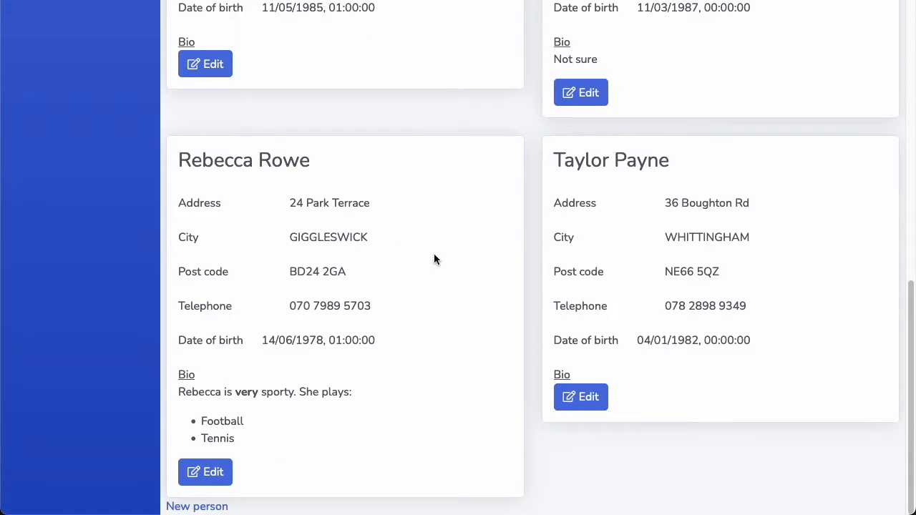
pyautogui.scroll(1, 434, 257)
pyautogui.scroll(6, 427, 218)
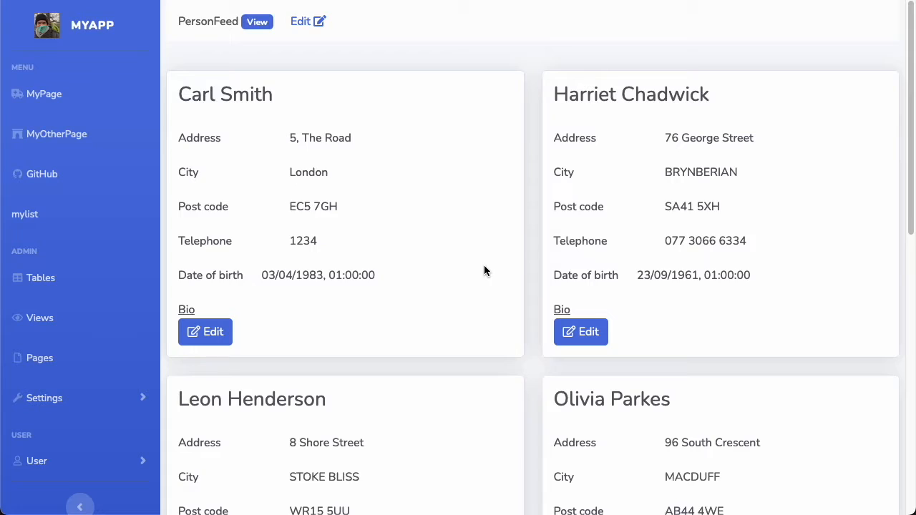
pyautogui.scroll(-10, 484, 270)
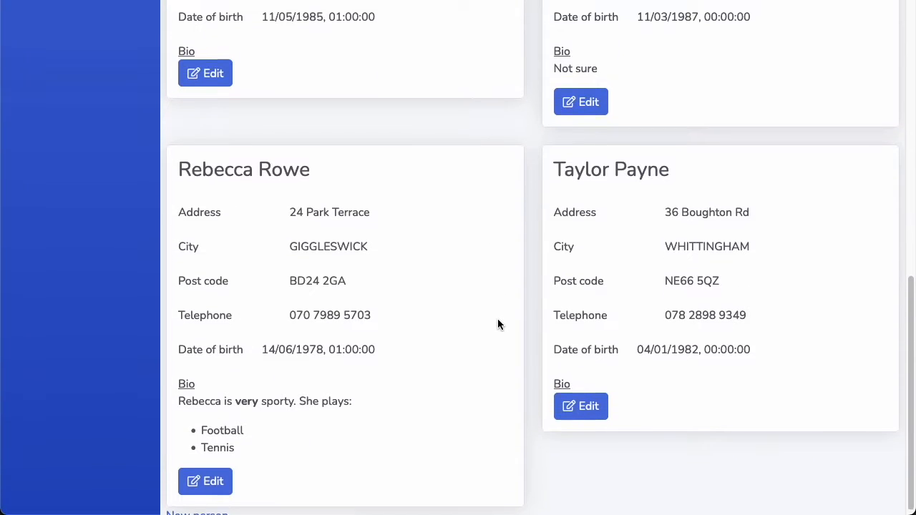
pyautogui.scroll(10, 498, 323)
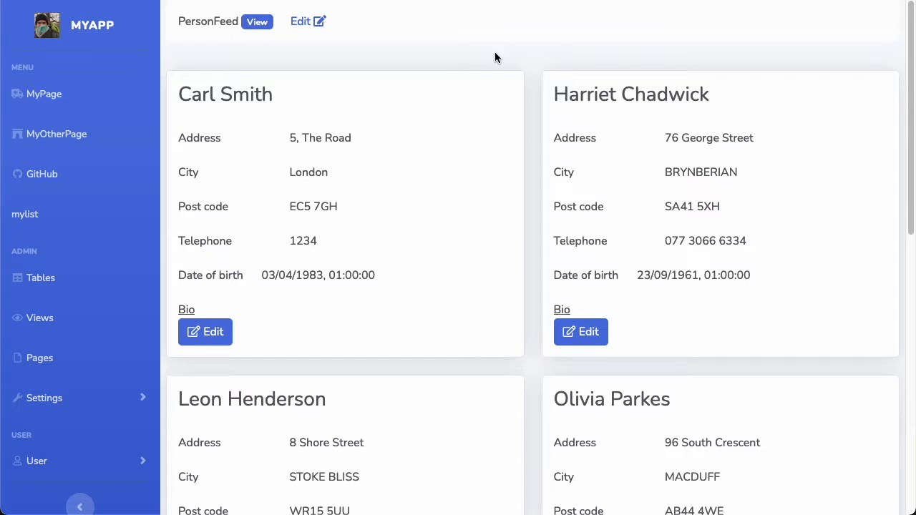
pyautogui.scroll(-7, 492, 57)
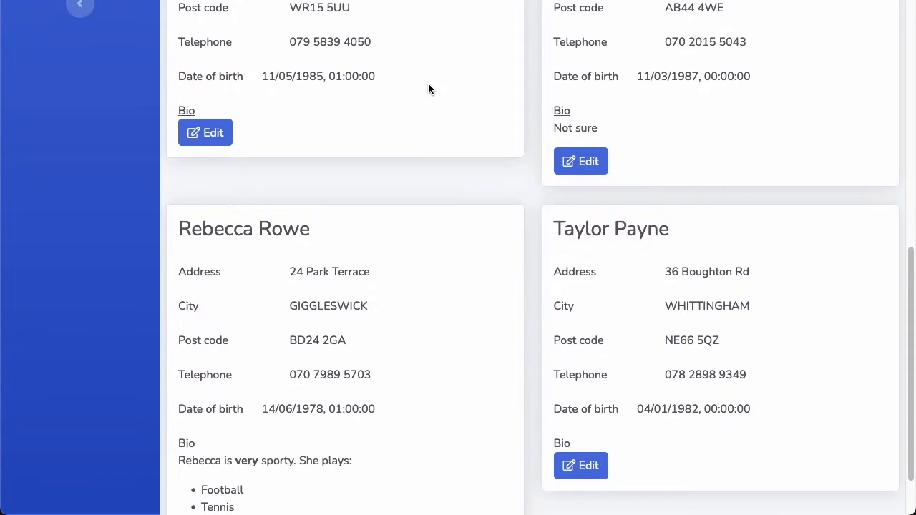
# Step: Edit the PersonFeed view and proceed through its configuration to the order and layout settings
pyautogui.scroll(7, 428, 88)
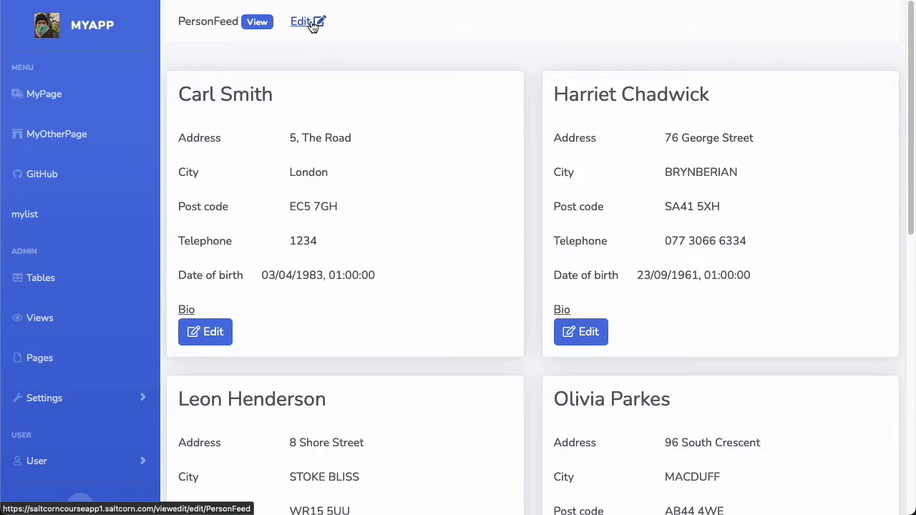
pyautogui.rightClick(314, 26)
pyautogui.click(342, 28)
pyautogui.click(458, 0)
pyautogui.scroll(-2, 271, 281)
pyautogui.click(223, 475)
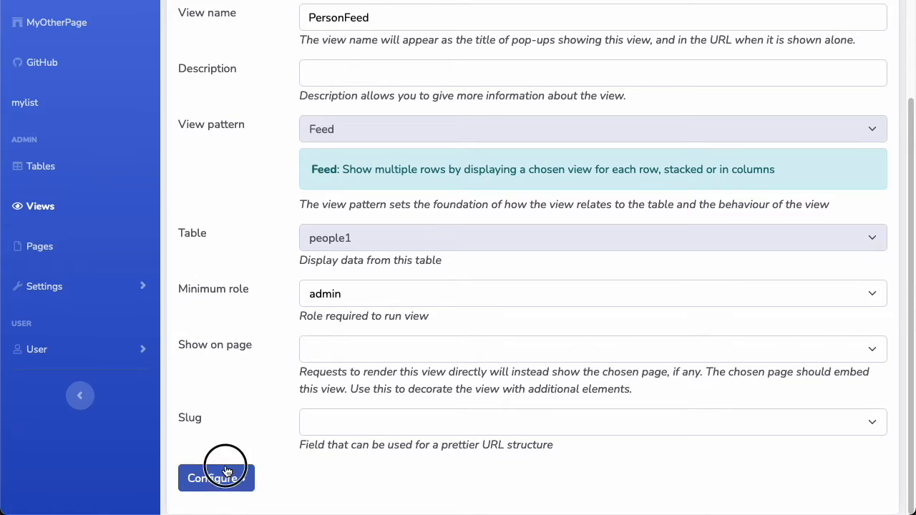
pyautogui.scroll(-3, 364, 287)
pyautogui.scroll(3, 365, 287)
pyautogui.click(202, 403)
pyautogui.scroll(-1, 452, 256)
# Step: Turn off showing each row in a card and set the medium, large and extra-large column counts to 1
pyautogui.click(305, 195)
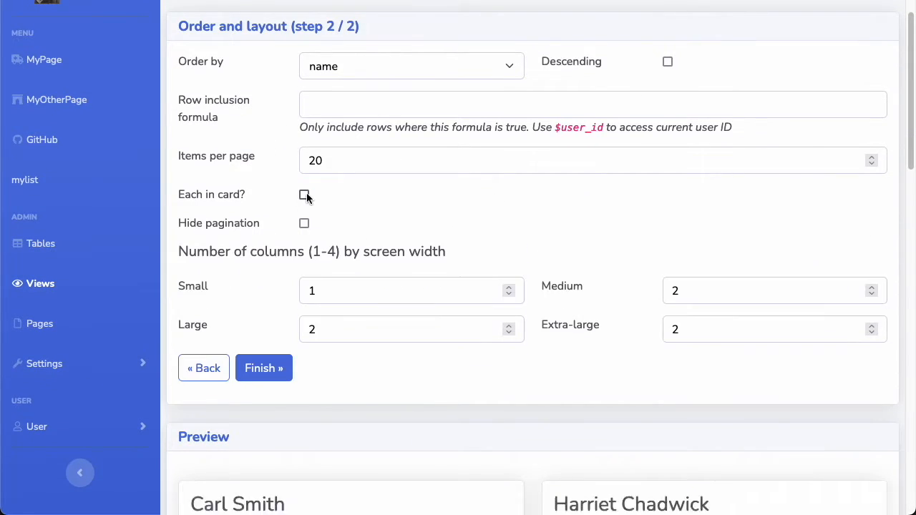
pyautogui.click(873, 295)
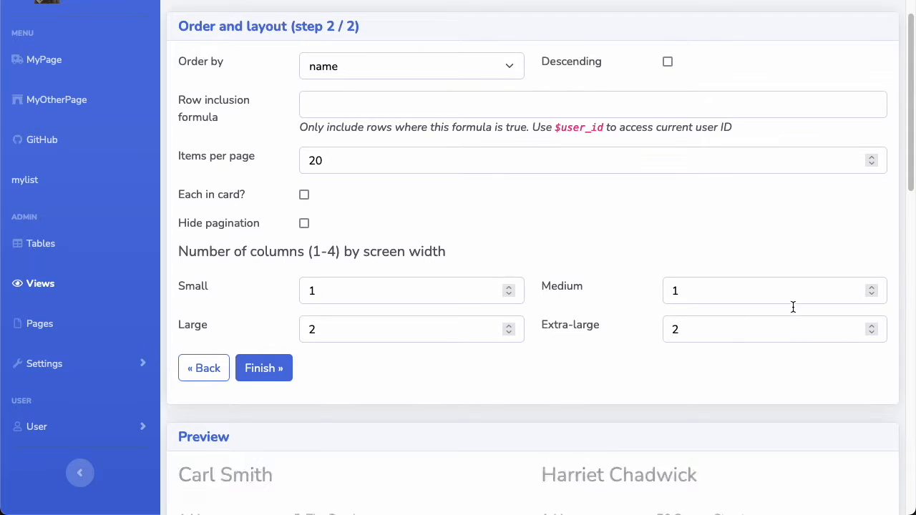
pyautogui.click(511, 333)
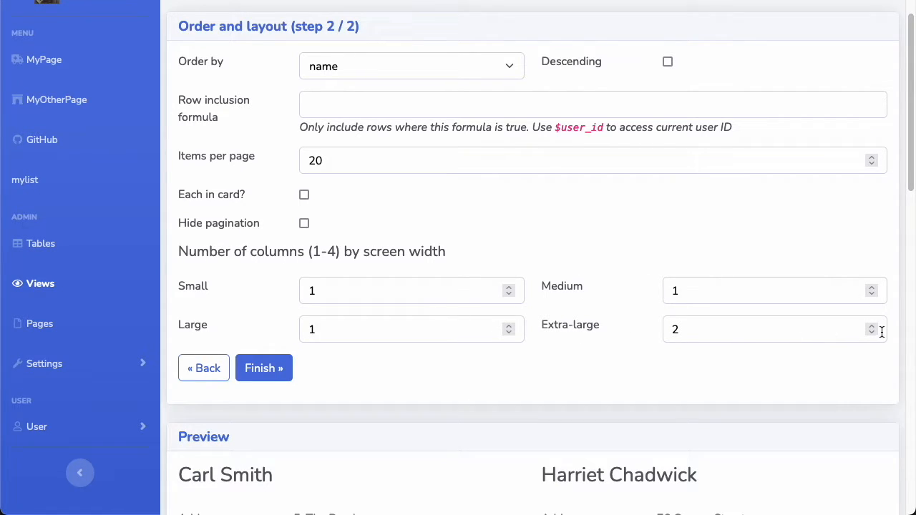
pyautogui.click(871, 326)
pyautogui.click(871, 334)
pyautogui.click(871, 334)
# Step: Examine the PersonFeed preview in a single column without cards and compare it with the layout settings
pyautogui.scroll(-3, 272, 368)
pyautogui.scroll(-3, 374, 360)
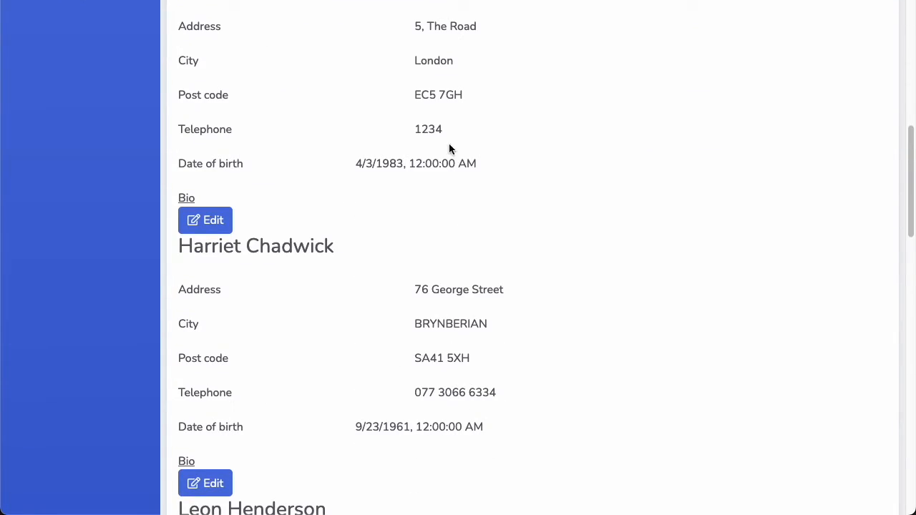
pyautogui.scroll(3, 312, 224)
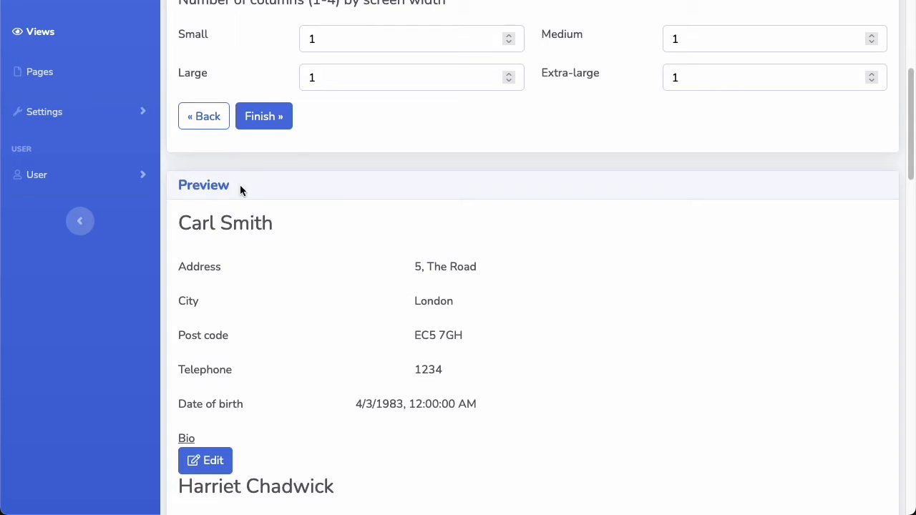
pyautogui.scroll(3, 470, 178)
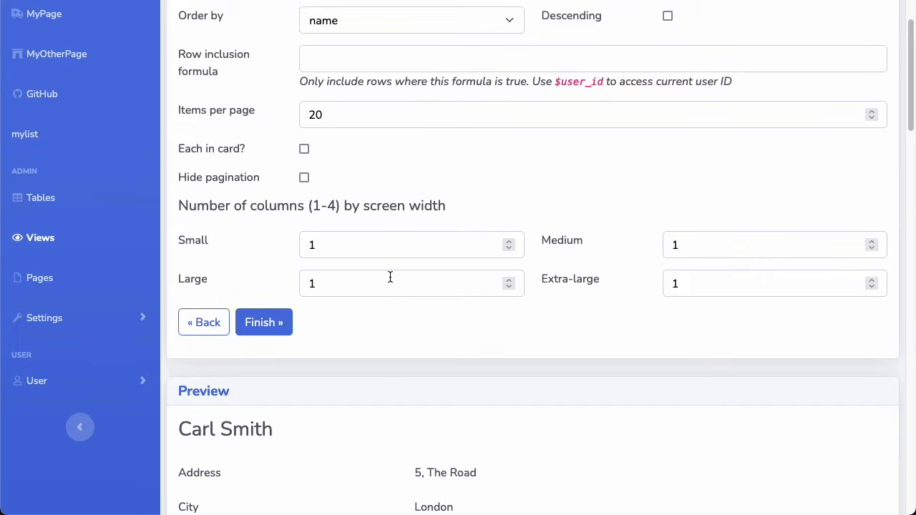
pyautogui.scroll(-2, 383, 340)
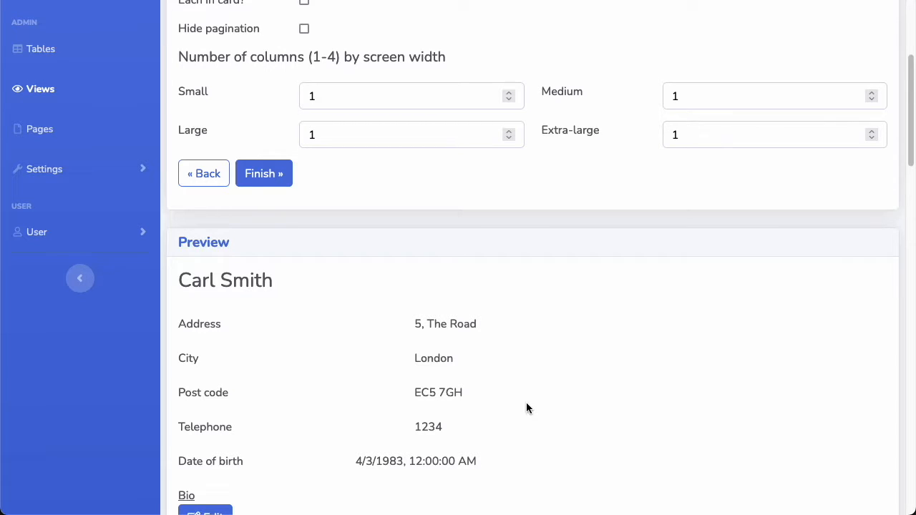
pyautogui.scroll(-3, 507, 372)
pyautogui.scroll(3, 507, 372)
pyautogui.scroll(3, 507, 373)
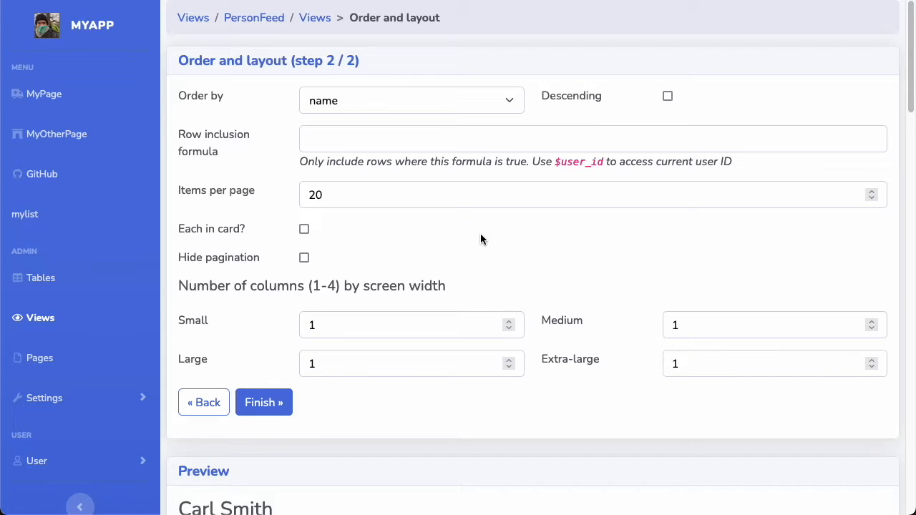
# Step: Create a new table named Tasks
pyautogui.click(41, 278)
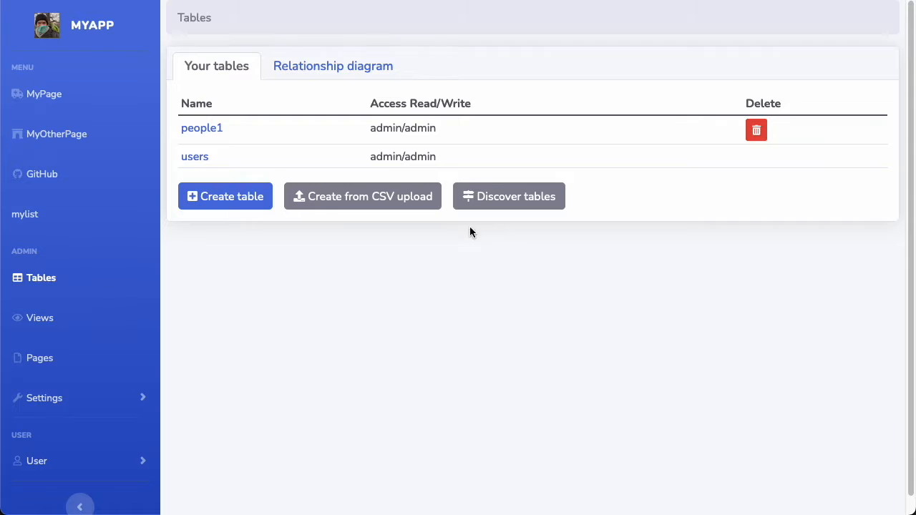
pyautogui.click(212, 196)
pyautogui.click(418, 108)
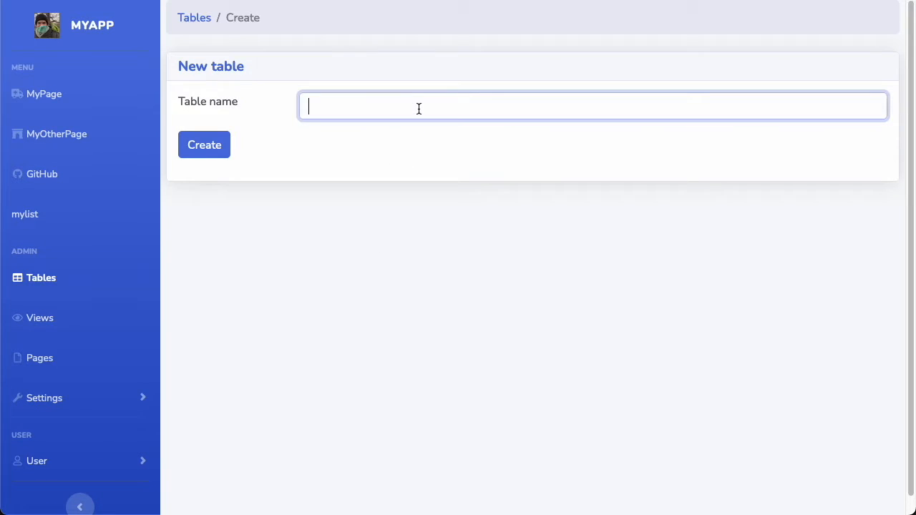
pyautogui.write('Tasks')
pyautogui.click(206, 148)
# Step: Add a String field labelled Name to the Tasks table, leaving its attributes blank
pyautogui.click(211, 224)
pyautogui.click(419, 98)
pyautogui.write('Name')
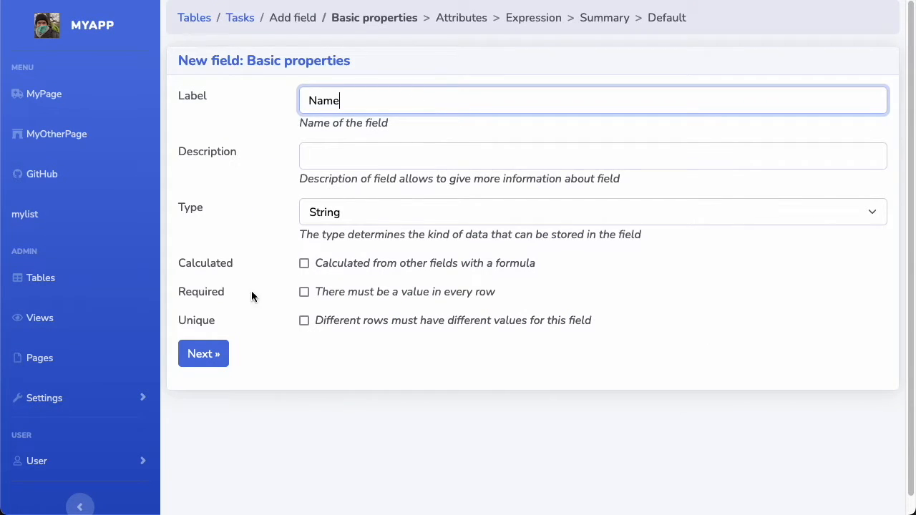
pyautogui.click(204, 364)
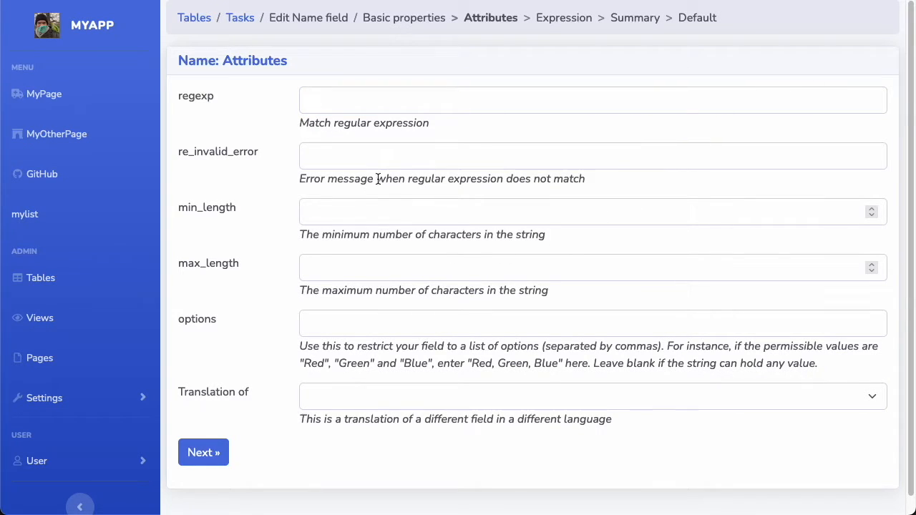
pyautogui.click(215, 453)
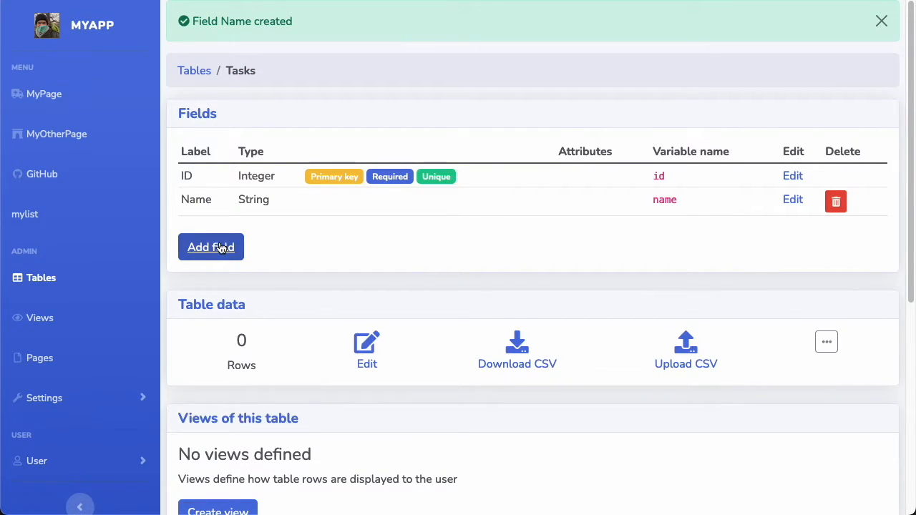
# Step: Add a String field labelled Description to the Tasks table, leaving its attributes blank
pyautogui.click(219, 247)
pyautogui.click(518, 106)
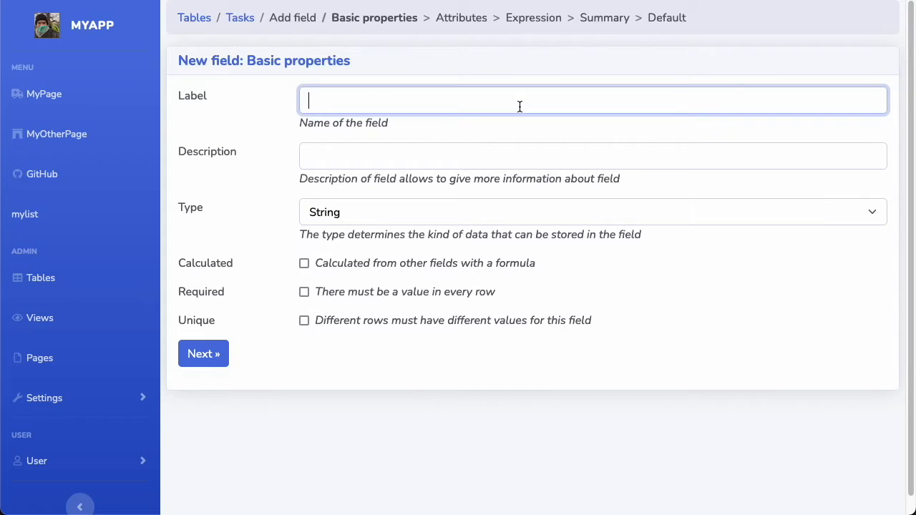
pyautogui.write('Description')
pyautogui.click(190, 353)
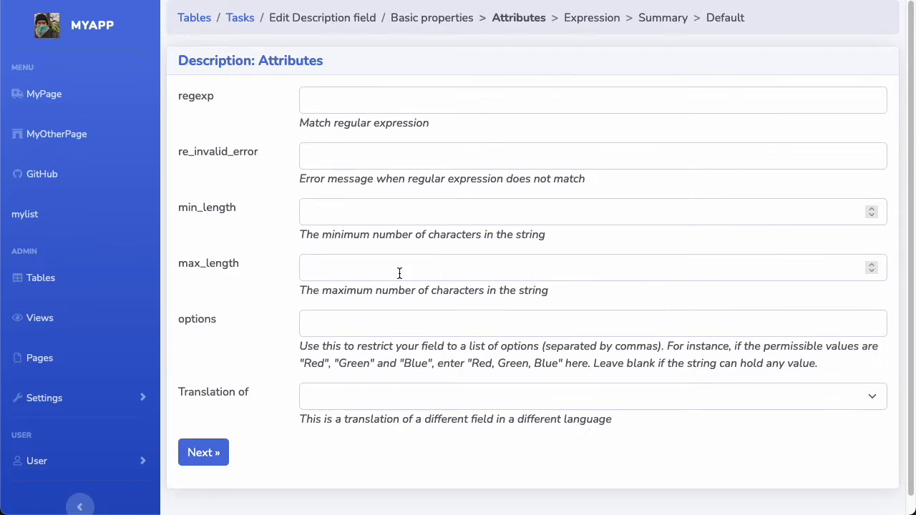
pyautogui.click(208, 457)
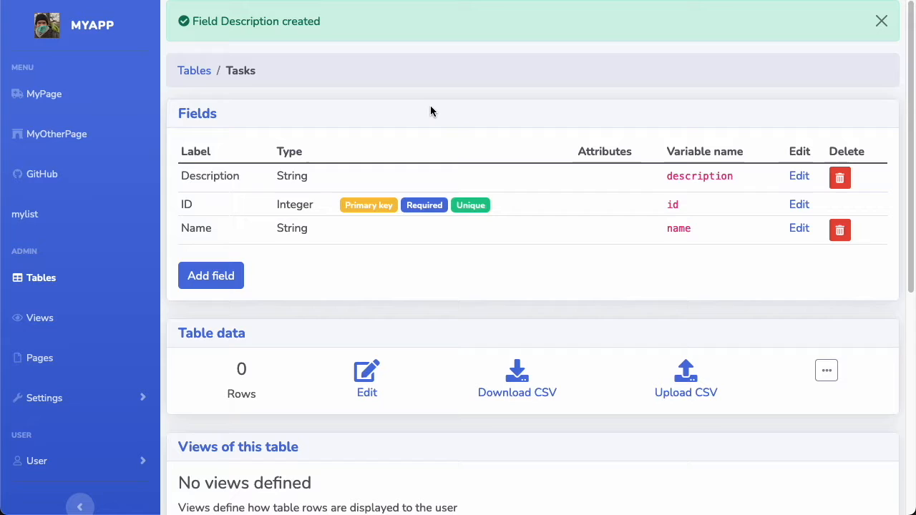
# Step: Add a row to the Tasks data with the name "Buy milk" and the description "Remember this is semi skimmed"
pyautogui.scroll(-1, 422, 132)
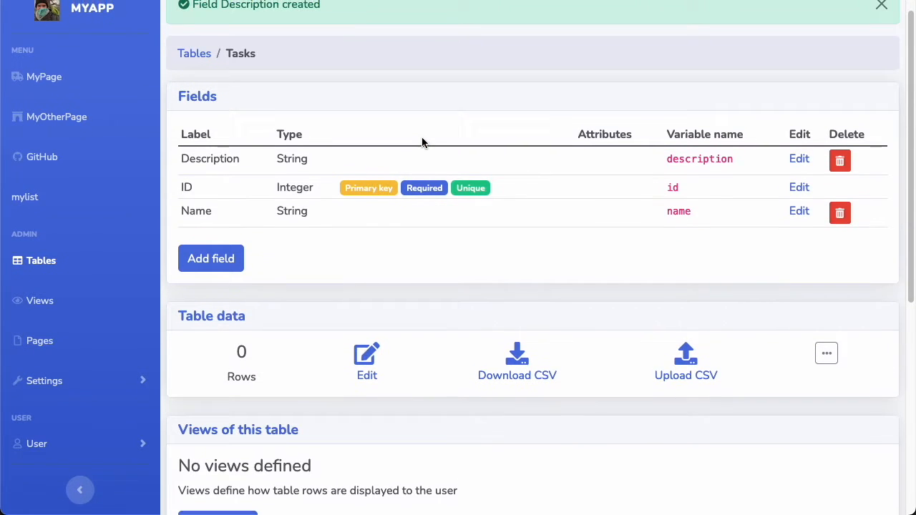
pyautogui.scroll(-2, 394, 360)
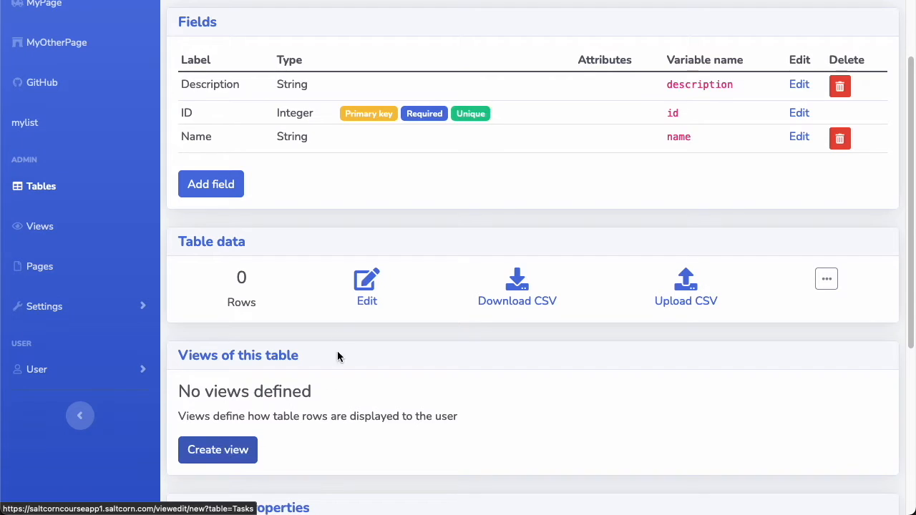
pyautogui.click(361, 280)
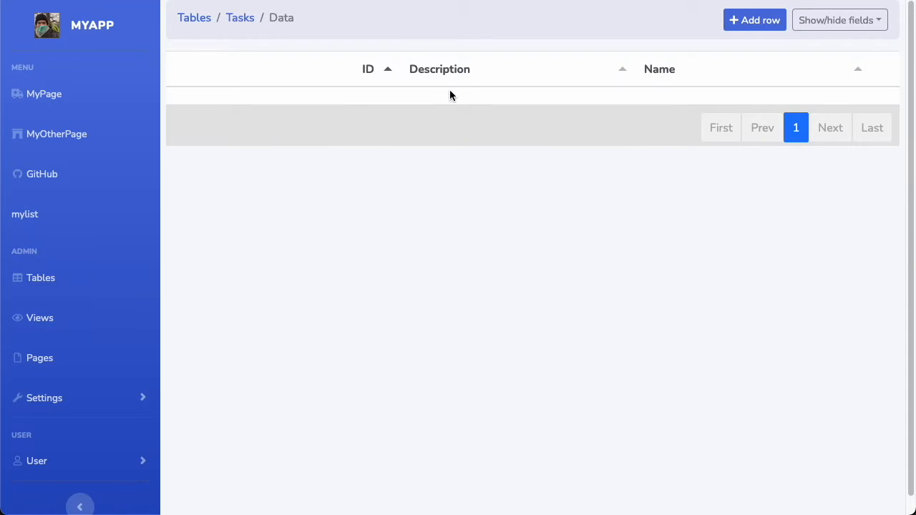
pyautogui.click(761, 22)
pyautogui.click(718, 103)
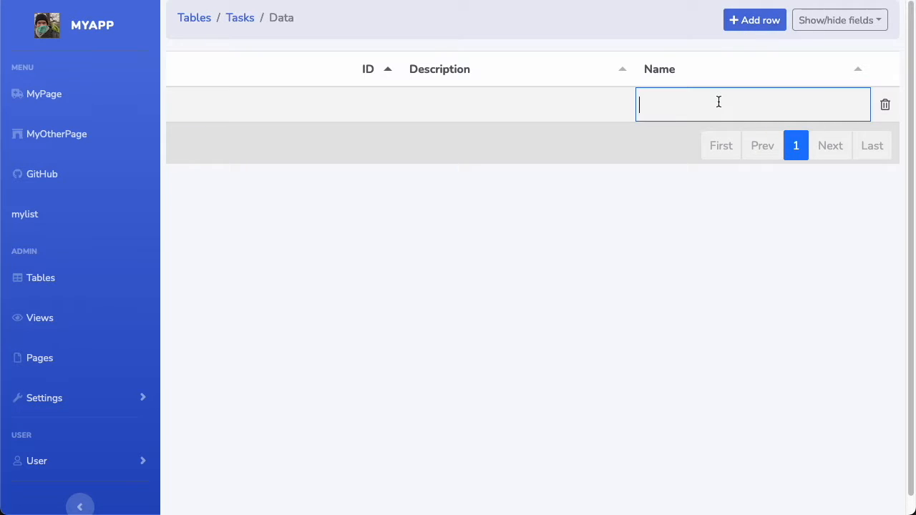
pyautogui.write('Buy milk')
pyautogui.click(545, 106)
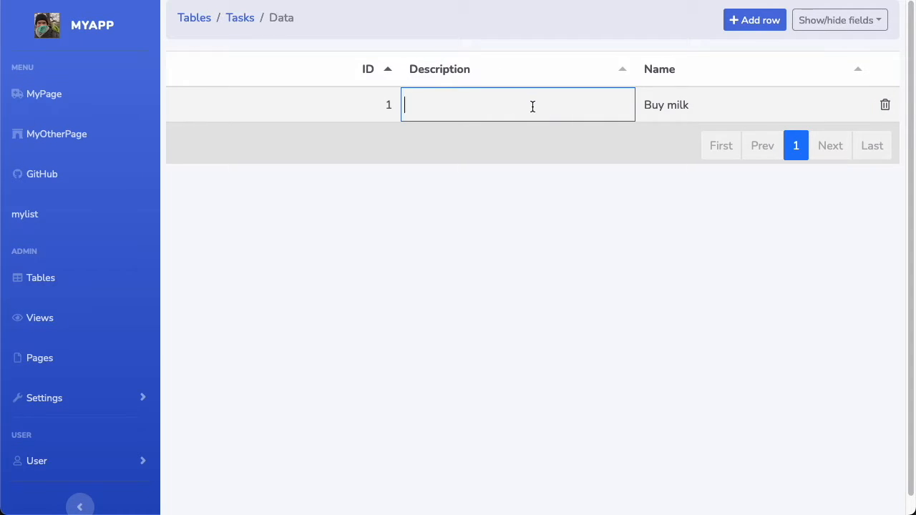
pyautogui.write('Remember this is s')
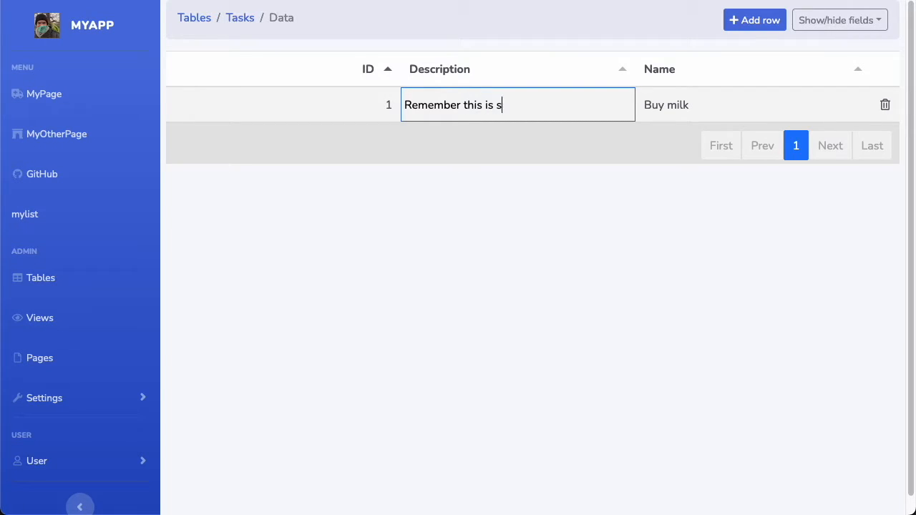
pyautogui.write('emi skimmed')
pyautogui.click(496, 185)
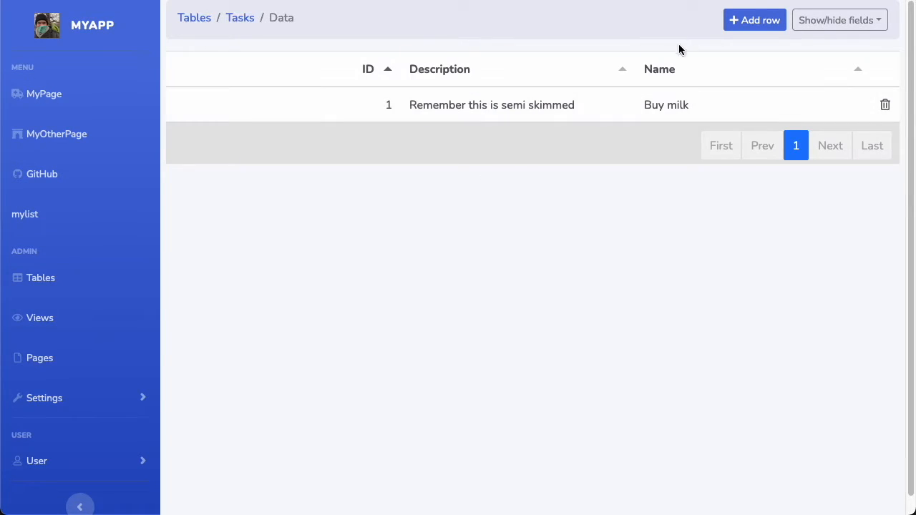
# Step: Add a second Tasks row with the name "Take out trash" and the description "Thursday night"
pyautogui.click(758, 21)
pyautogui.click(681, 106)
pyautogui.write('Ta')
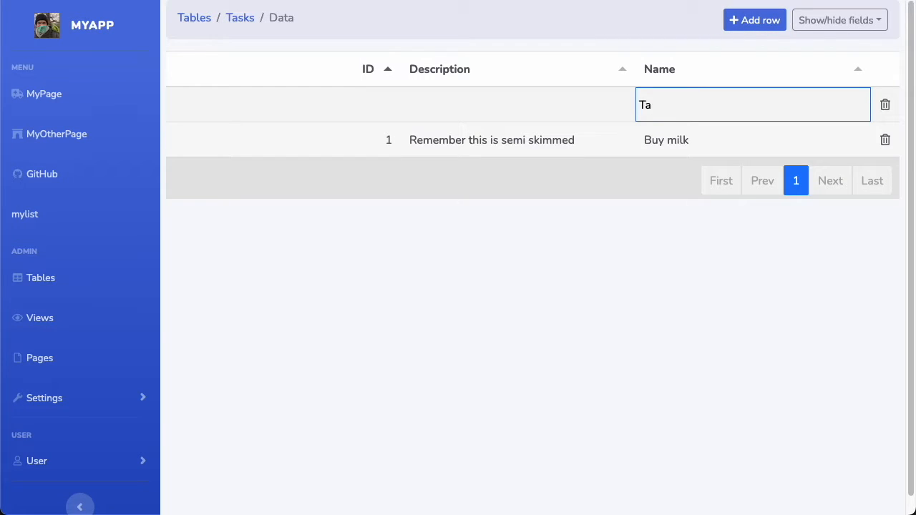
pyautogui.write('ke out trash')
pyautogui.click(504, 98)
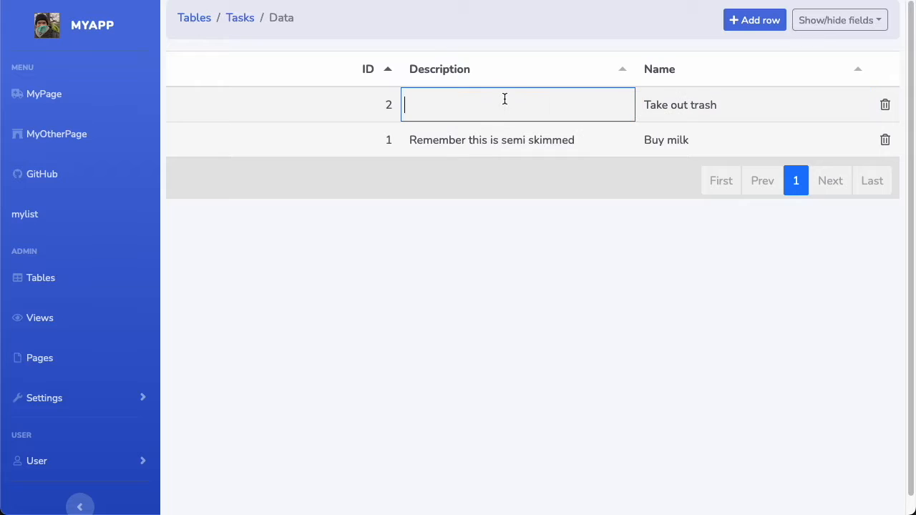
pyautogui.write('Thursday night')
pyautogui.click(594, 302)
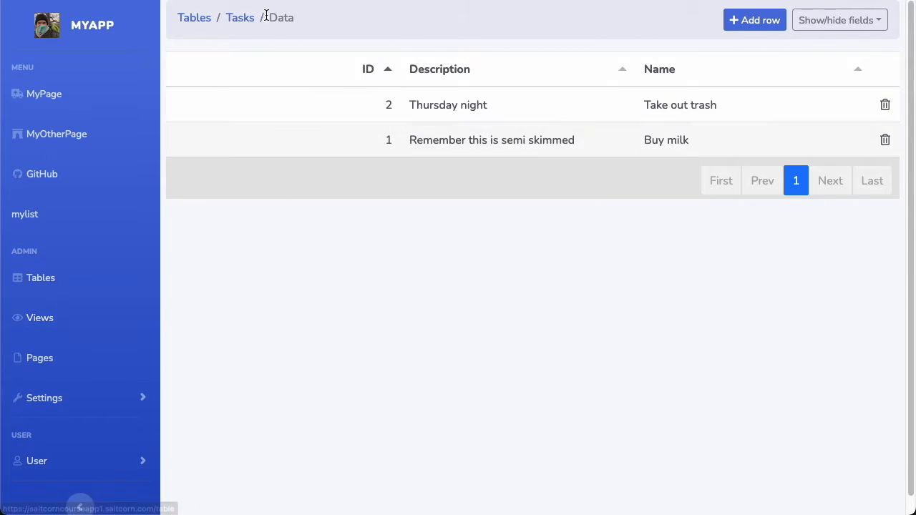
# Step: Return to the Tasks table and define a new String field labelled Status, proceeding to its attributes
pyautogui.click(233, 18)
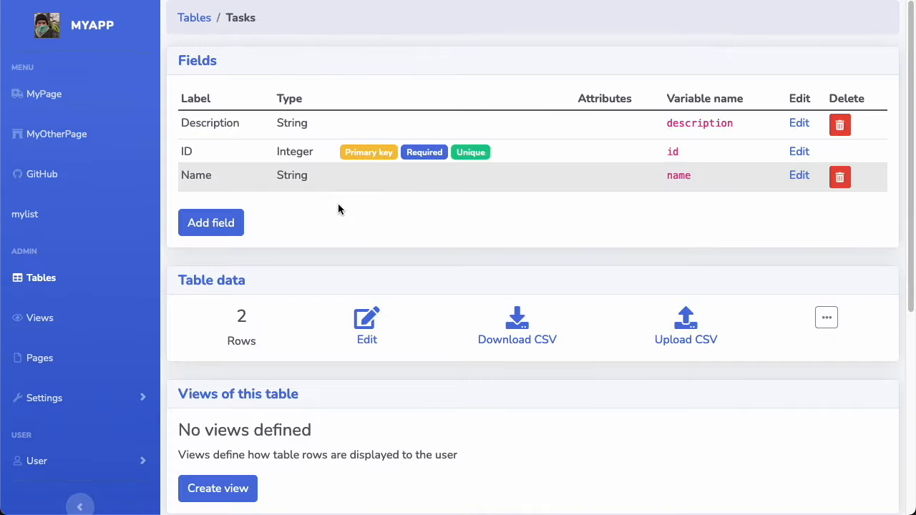
pyautogui.click(222, 226)
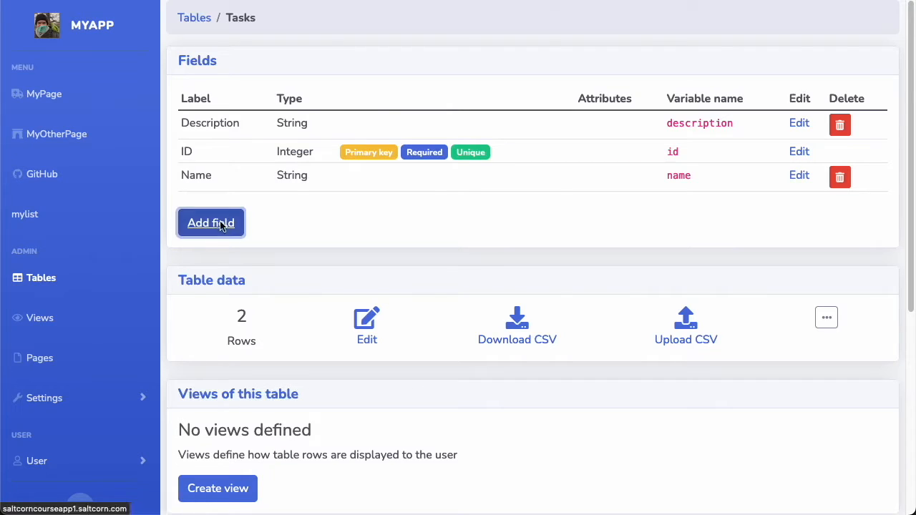
pyautogui.click(439, 104)
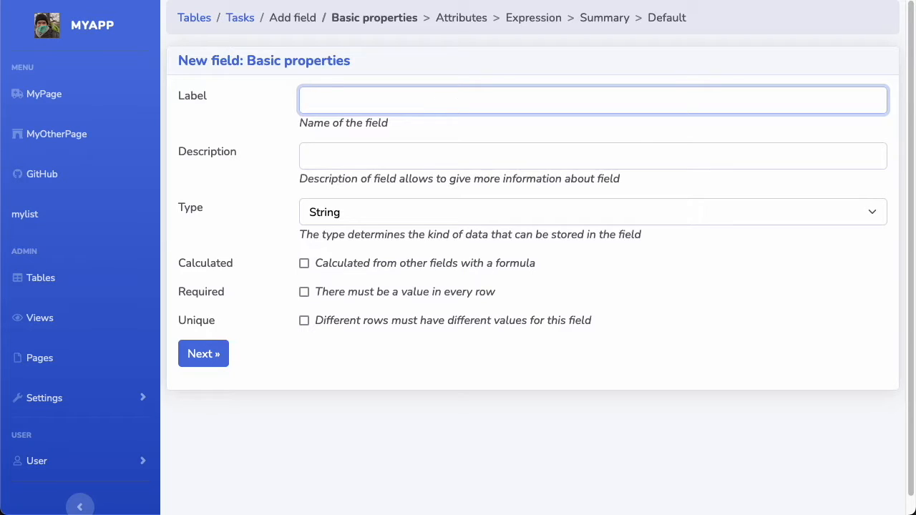
pyautogui.write('Status')
pyautogui.click(233, 326)
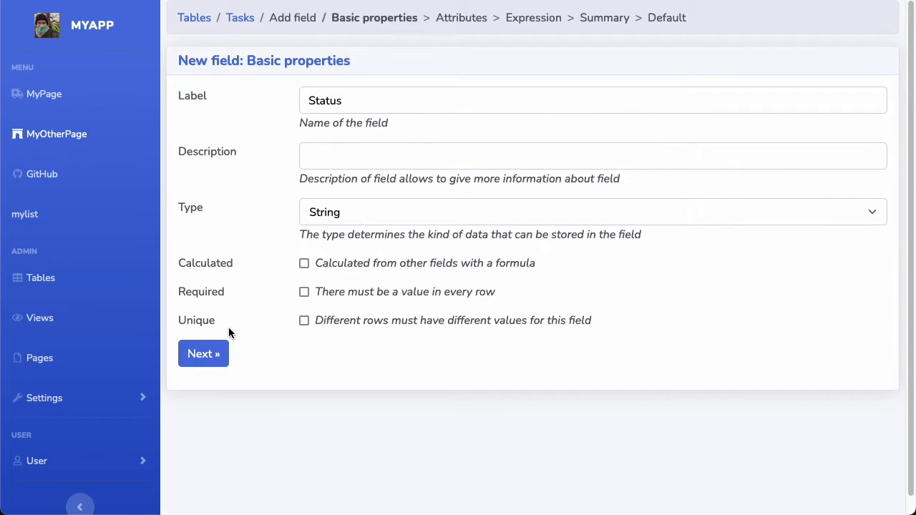
pyautogui.click(212, 357)
# Step: Restrict the Status field to the options Backlog, Iteration, InProgress, Review, Done and finish creating it
pyautogui.click(343, 322)
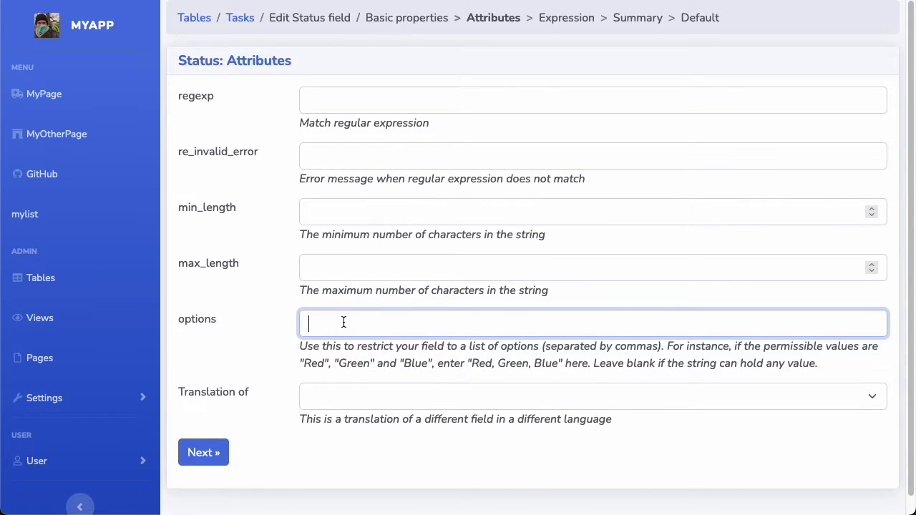
pyautogui.write('Back log, Iteration ')
pyautogui.write('InProgress')
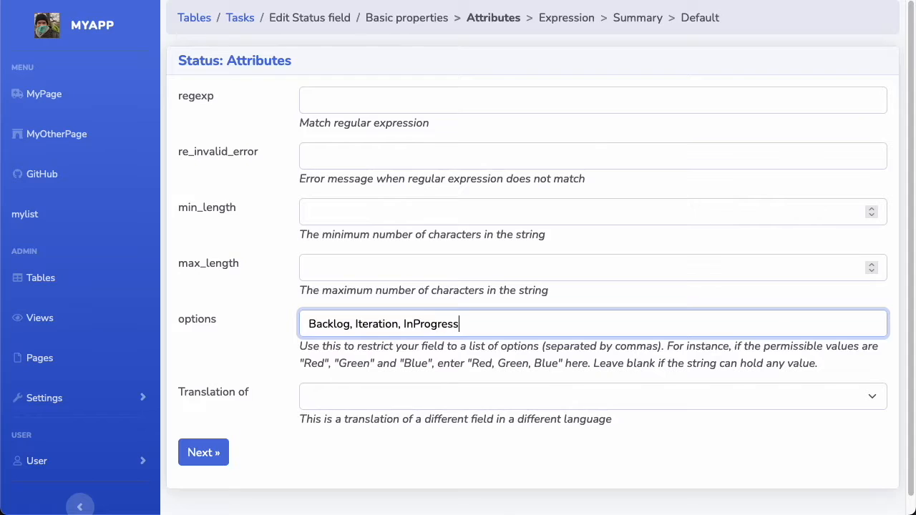
pyautogui.write(', Review, Domne')
pyautogui.press('BackSpace')
pyautogui.press('BackSpace')
pyautogui.press('BackSpace')
pyautogui.write('ne')
pyautogui.click(195, 450)
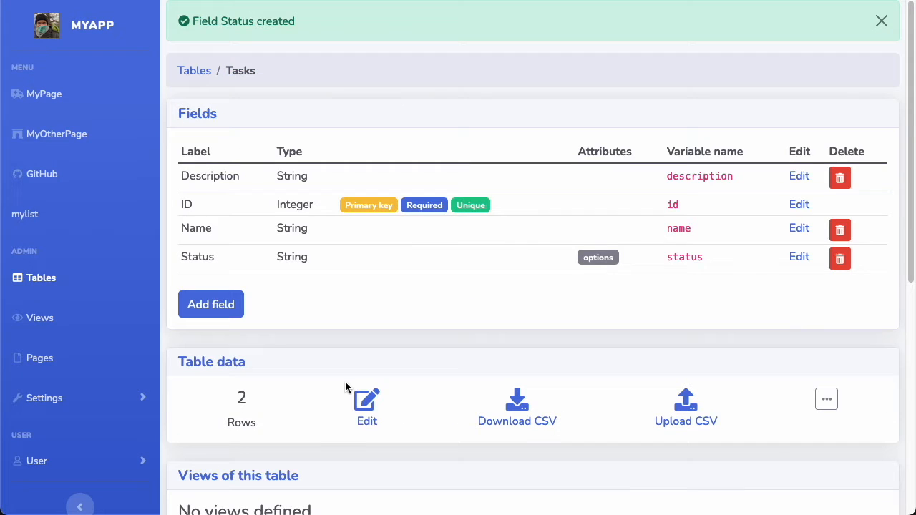
# Step: Add a third row to the Tasks data with the name "Empty Fridge" and the description "All the smelly stuff"
pyautogui.click(390, 387)
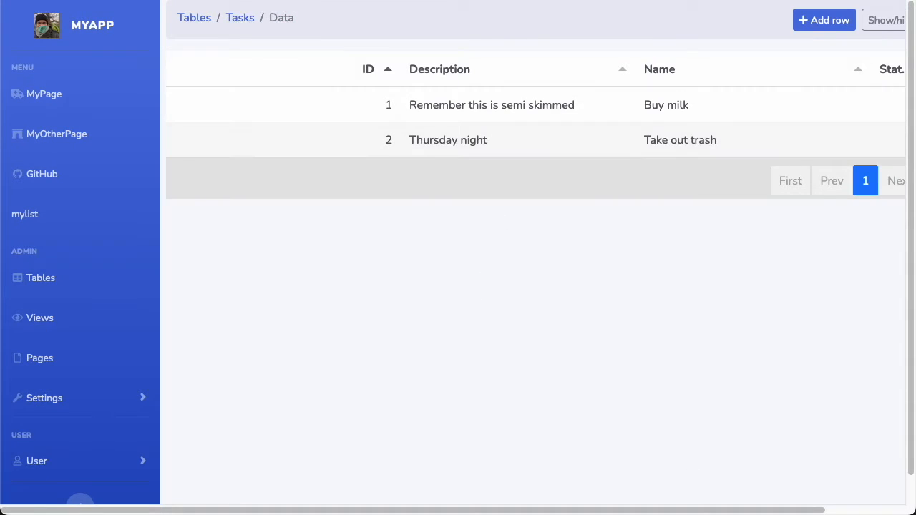
pyautogui.click(825, 29)
pyautogui.click(722, 115)
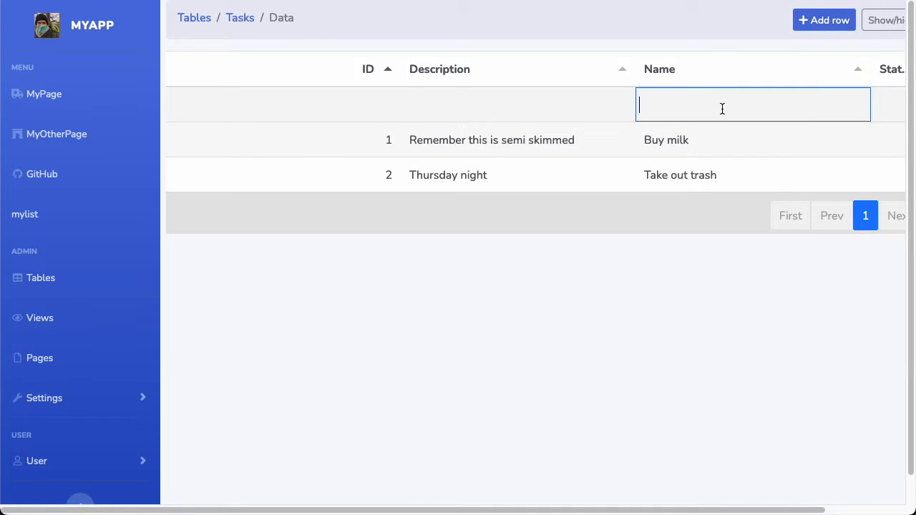
pyautogui.write('Empty Fridge')
pyautogui.click(498, 109)
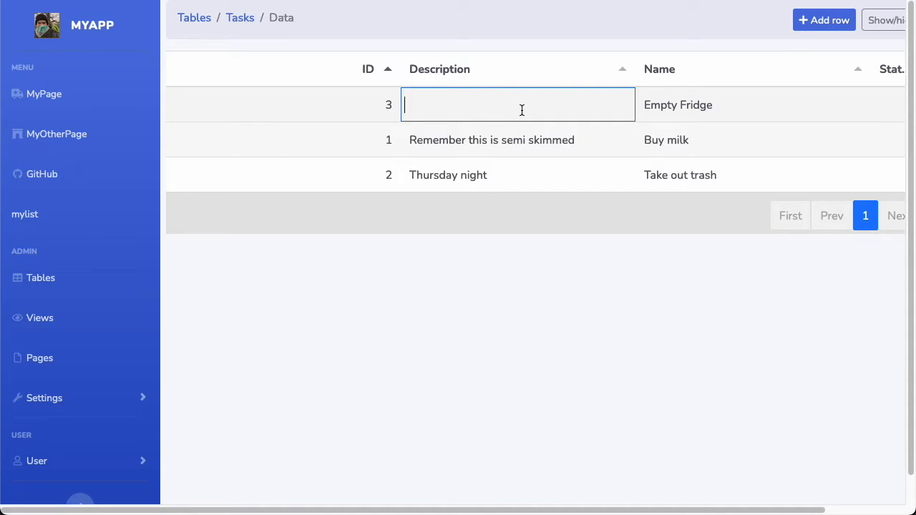
pyautogui.write('All the smelly stuff')
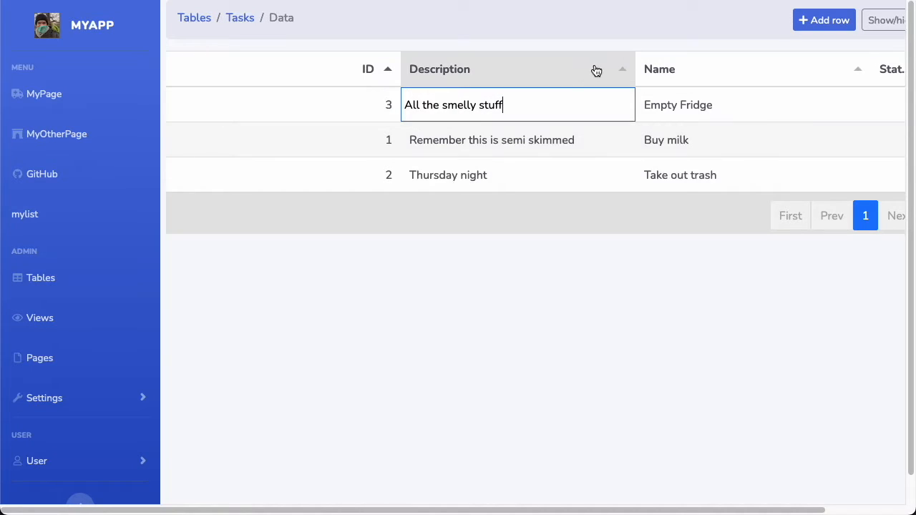
# Step: Set the status of Empty Fridge to Backlog, Buy milk to Iteration and Take out trash to InProgress
pyautogui.moveTo(401, 59); pyautogui.dragTo(253, 65)
pyautogui.moveTo(720, 59); pyautogui.dragTo(769, 68)
pyautogui.click(669, 107)
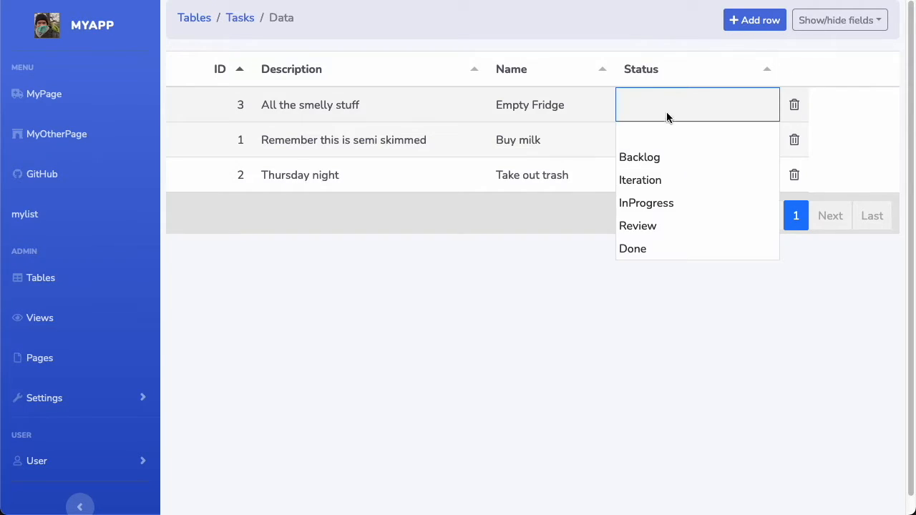
pyautogui.click(659, 156)
pyautogui.click(665, 139)
pyautogui.click(664, 214)
pyautogui.click(669, 185)
pyautogui.click(667, 272)
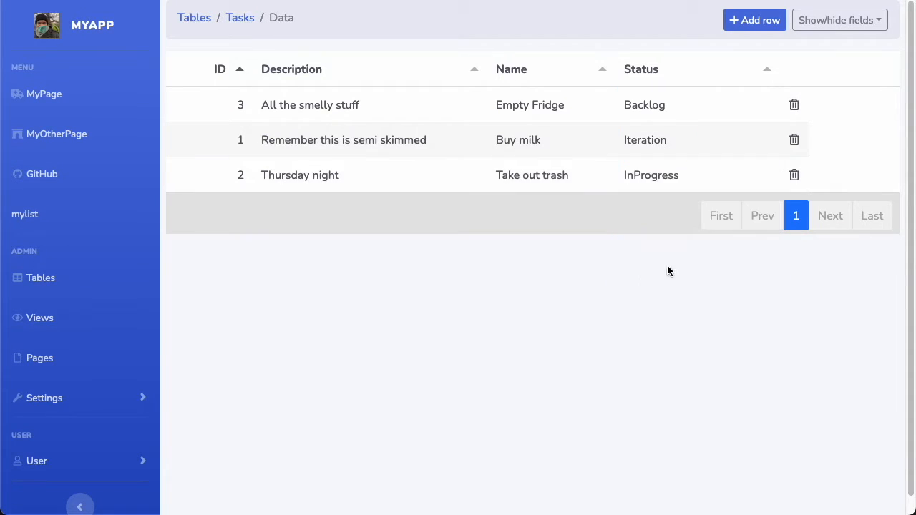
# Step: Create a view named ShowTask for the Tasks table with the Show pattern and proceed to its layout
pyautogui.click(240, 18)
pyautogui.scroll(-2, 329, 243)
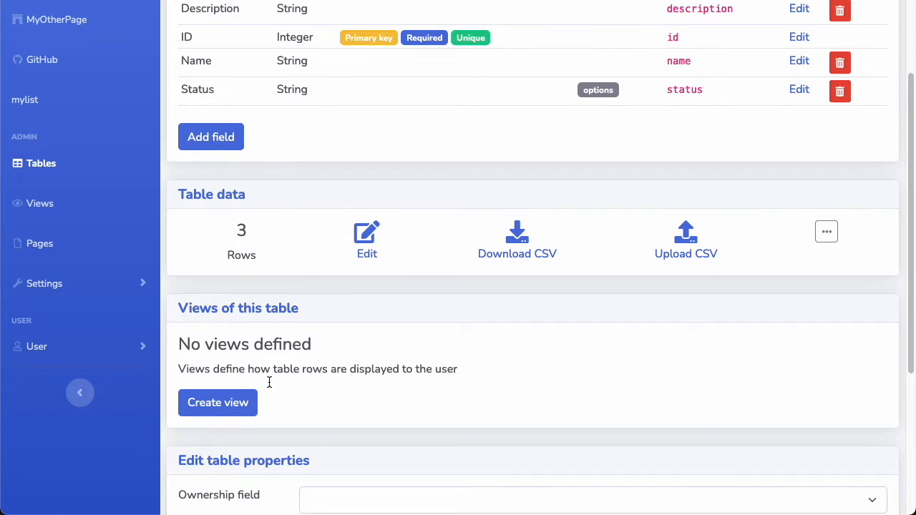
pyautogui.click(237, 410)
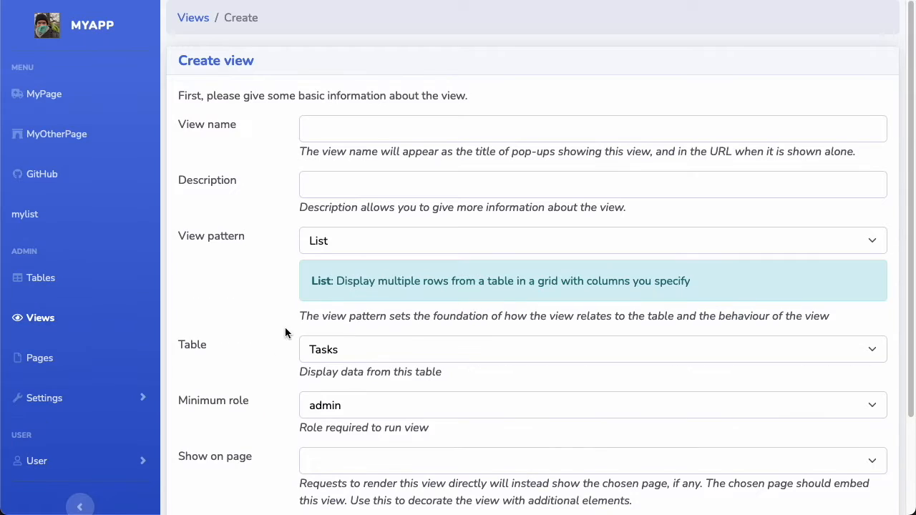
pyautogui.click(386, 123)
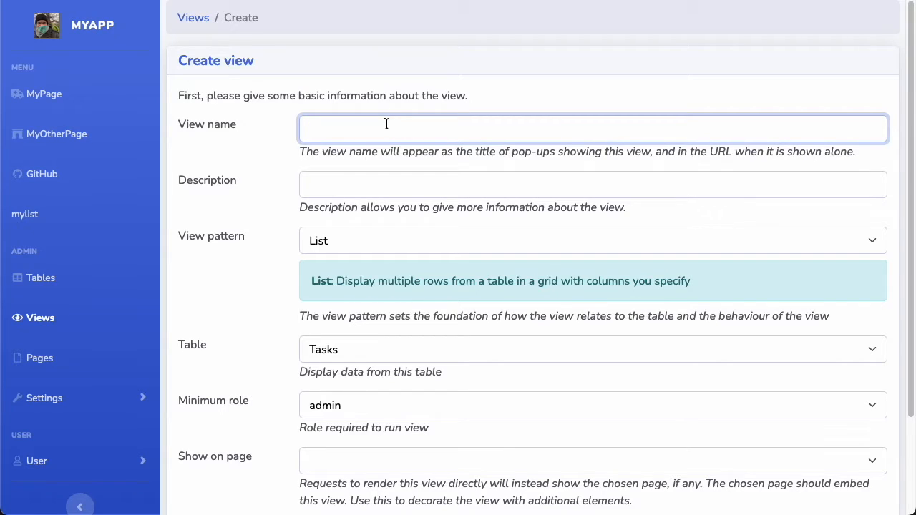
pyautogui.write('ShowTask')
pyautogui.click(365, 240)
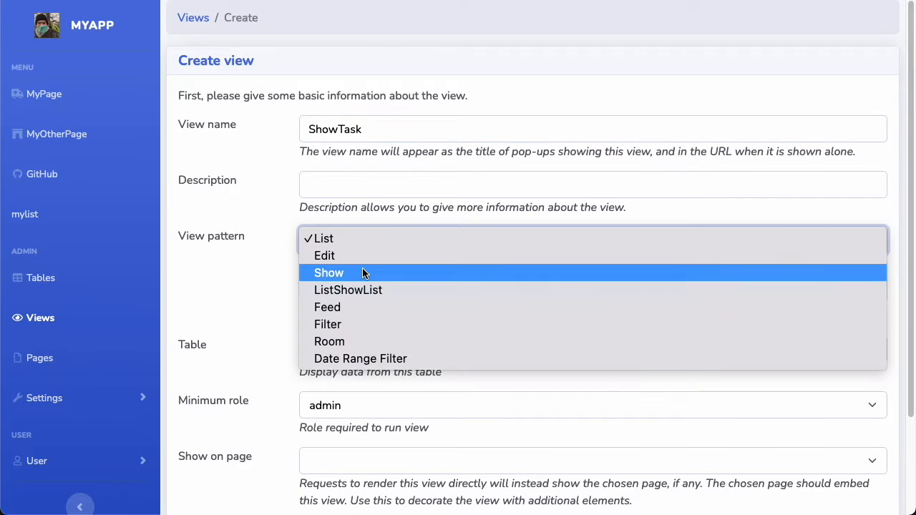
pyautogui.click(362, 272)
pyautogui.scroll(-3, 258, 444)
pyautogui.click(214, 496)
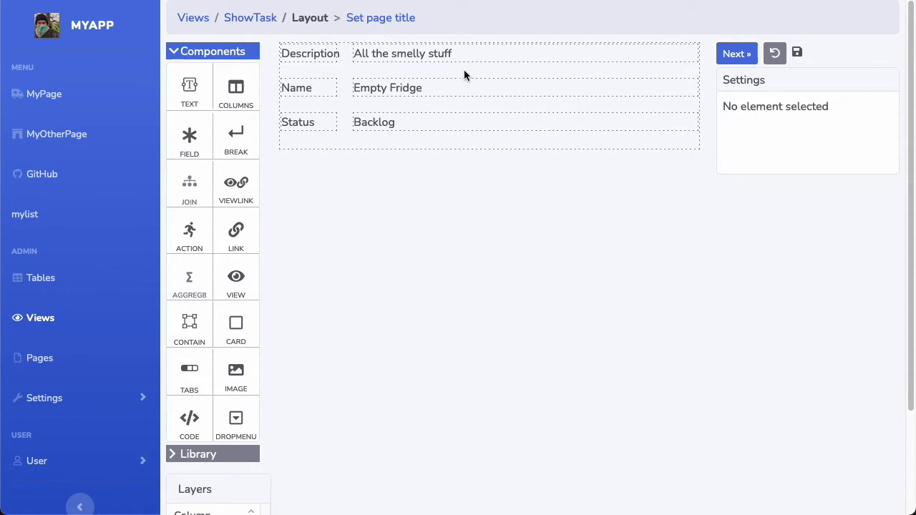
# Step: Delete all the default contents of the ShowTask layout's outer column
pyautogui.click(369, 89)
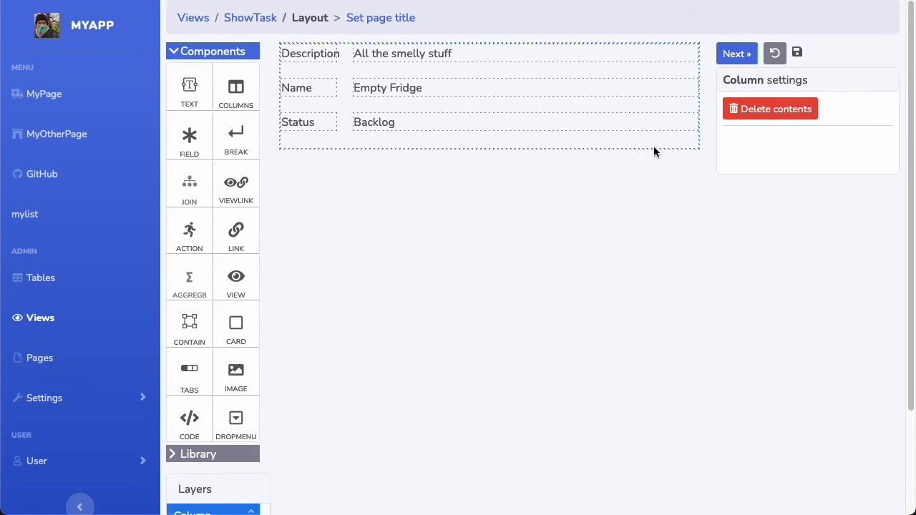
pyautogui.scroll(-2, 228, 470)
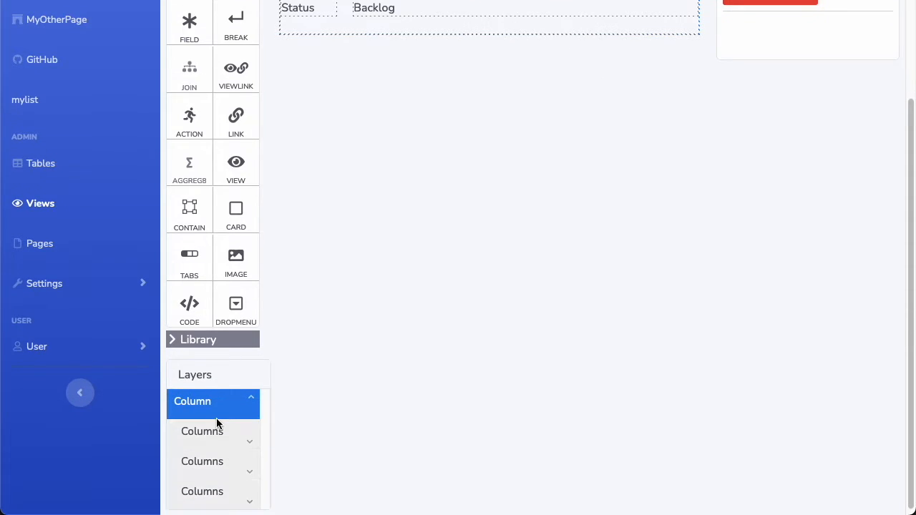
pyautogui.scroll(2, 454, 287)
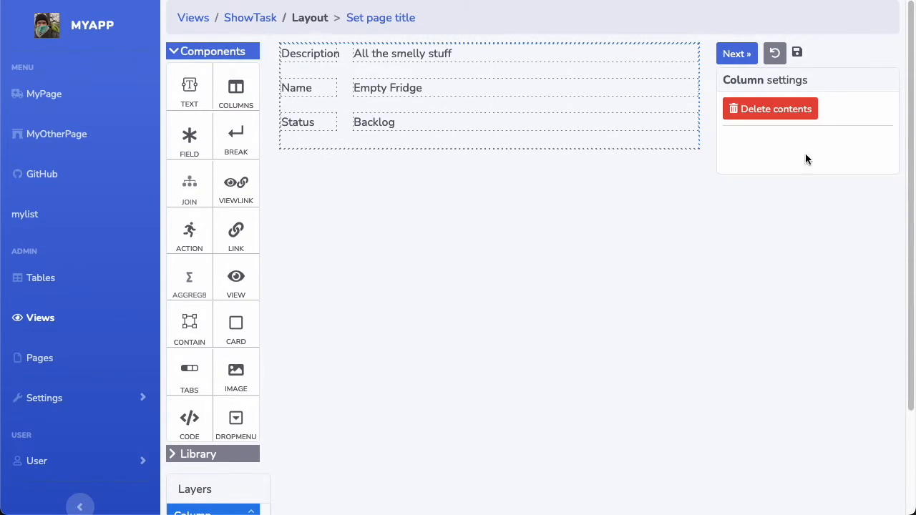
pyautogui.click(787, 107)
# Step: Place two field components in the empty ShowTask layout, leaving one as Description and making the one before it Name
pyautogui.moveTo(190, 138); pyautogui.dragTo(348, 59)
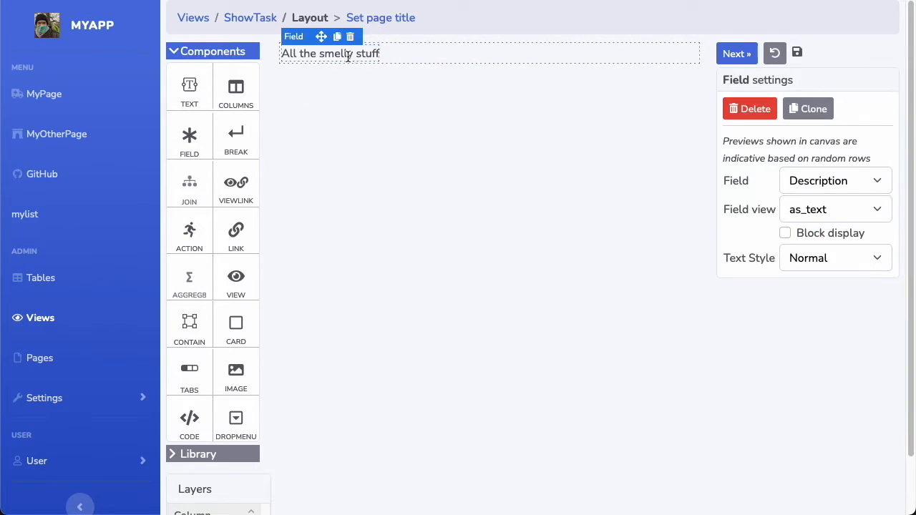
pyautogui.moveTo(184, 149); pyautogui.dragTo(325, 55)
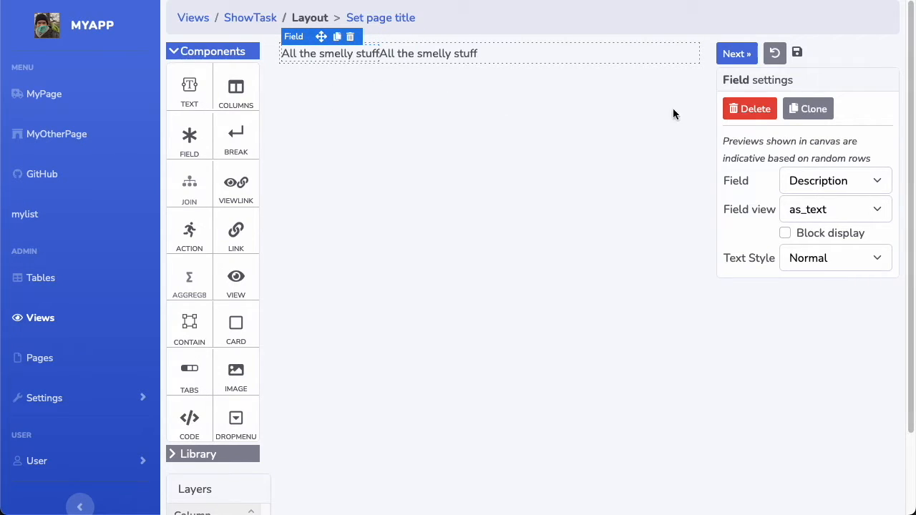
pyautogui.click(867, 187)
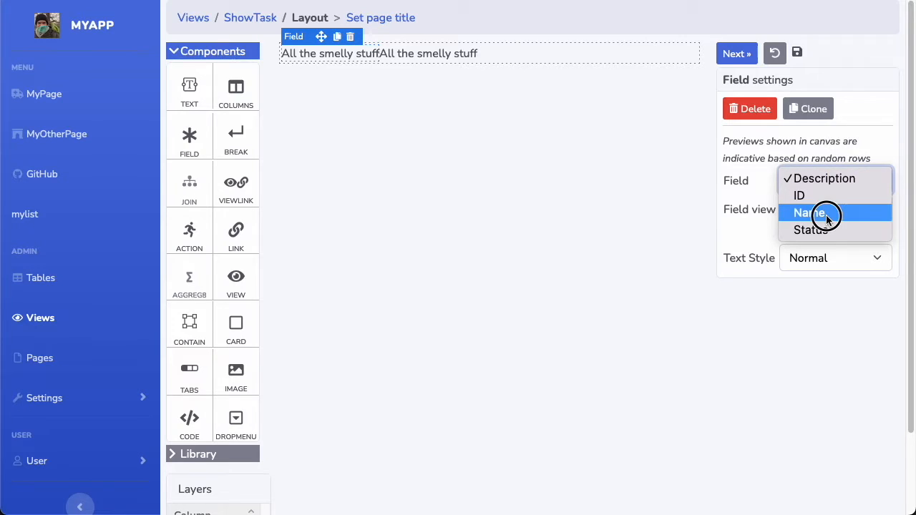
pyautogui.click(826, 215)
# Step: Style the Name field as Heading 4, keeping its field view as_text
pyautogui.click(850, 213)
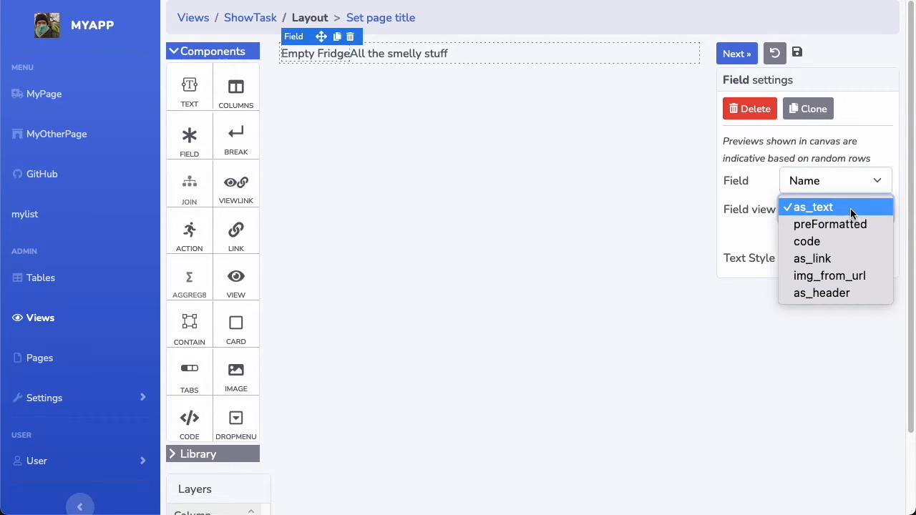
pyautogui.click(724, 207)
pyautogui.click(846, 266)
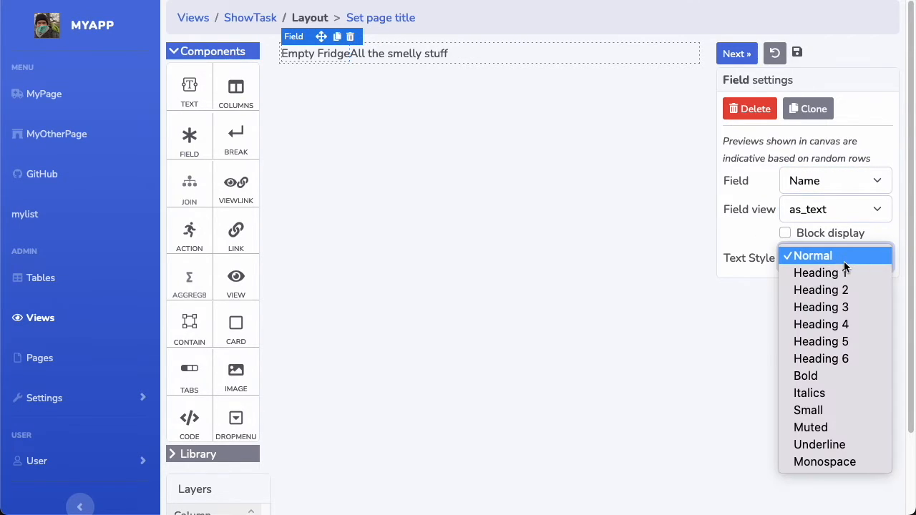
pyautogui.click(857, 308)
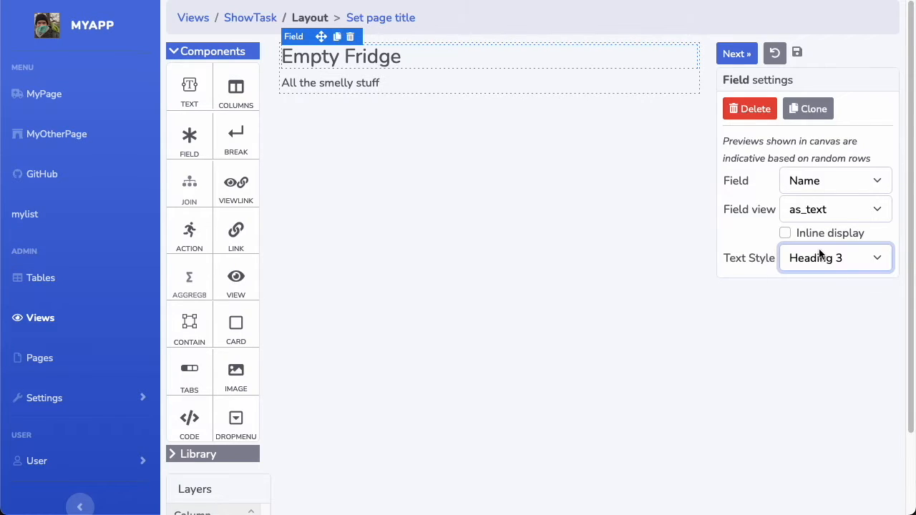
pyautogui.click(839, 251)
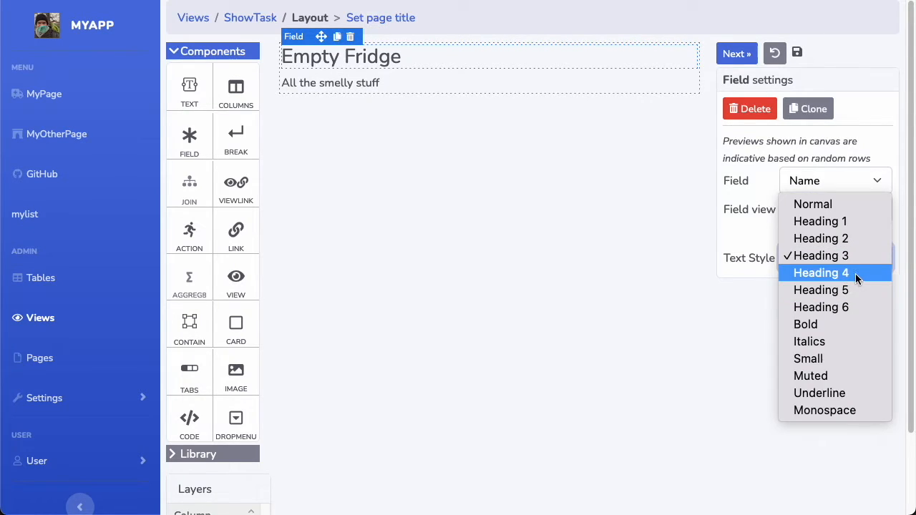
pyautogui.click(857, 273)
# Step: Check the Description and Name field settings, then finish and save the ShowTask view
pyautogui.click(364, 80)
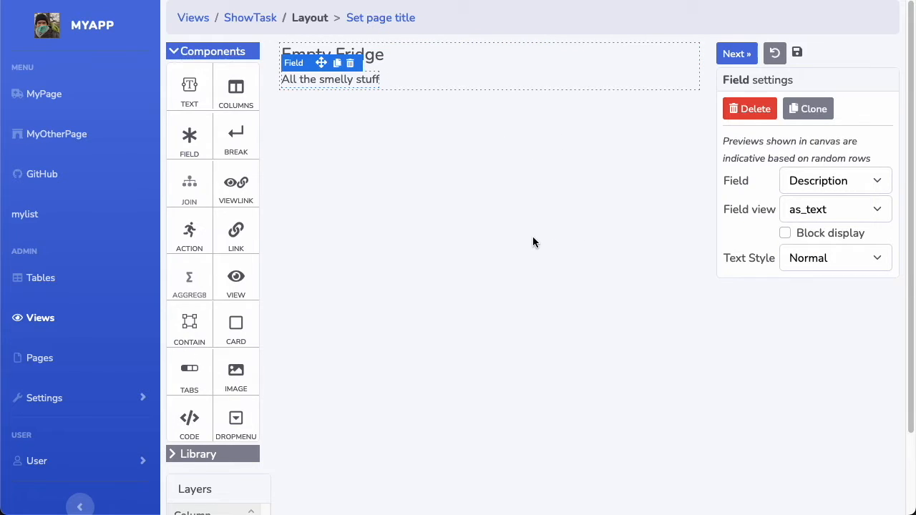
pyautogui.click(355, 56)
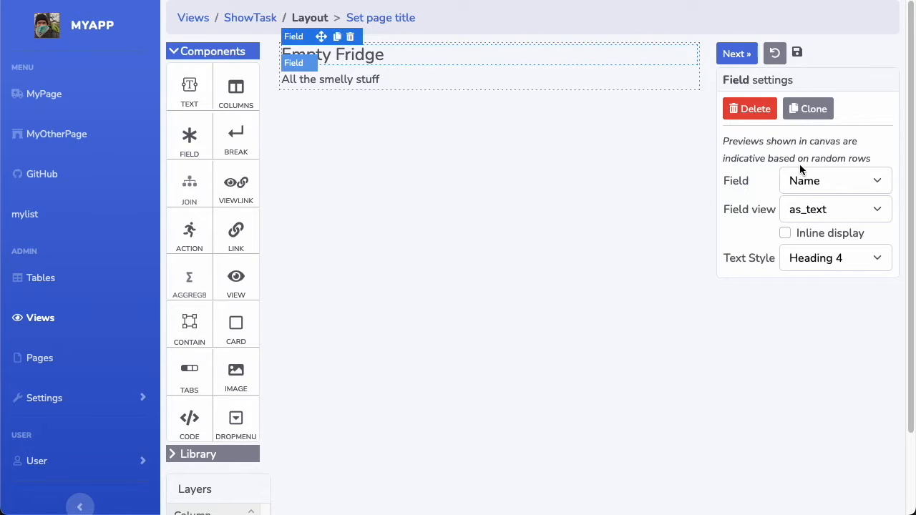
pyautogui.click(744, 56)
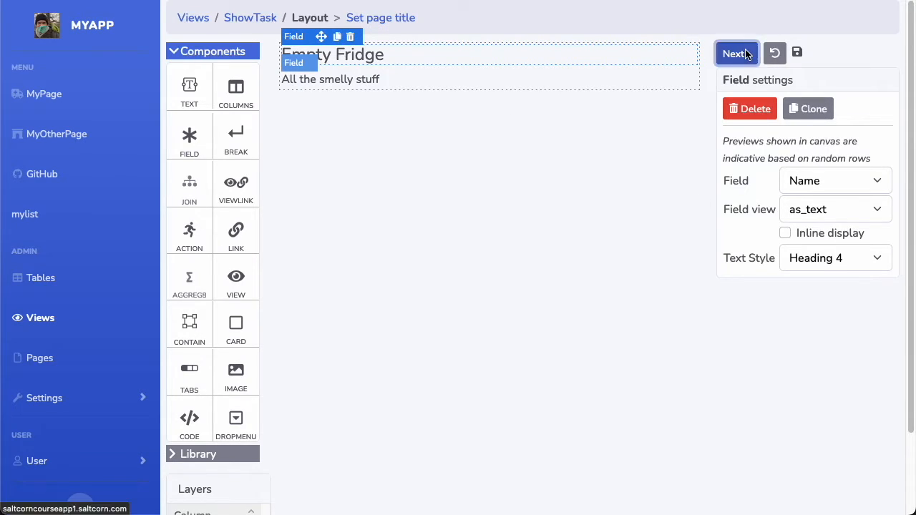
pyautogui.click(280, 215)
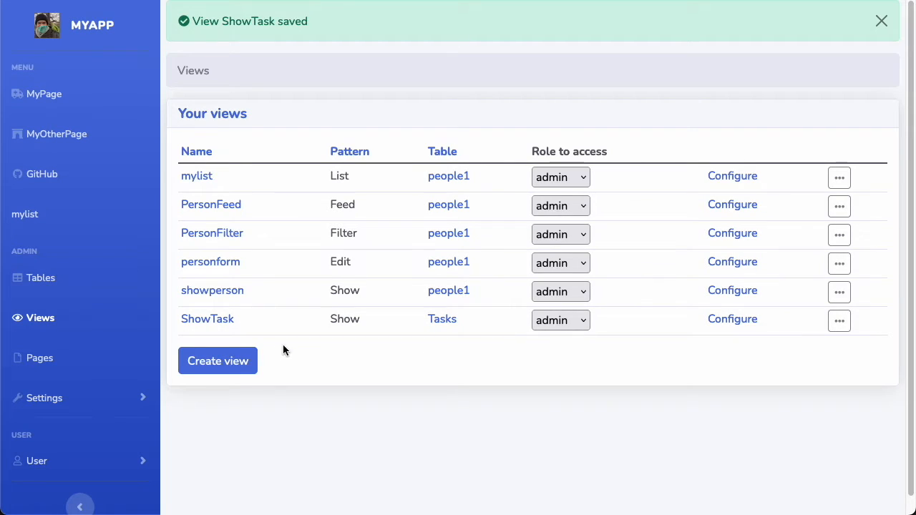
# Step: Search the module store for "kanban" and install the kanban module
pyautogui.click(70, 399)
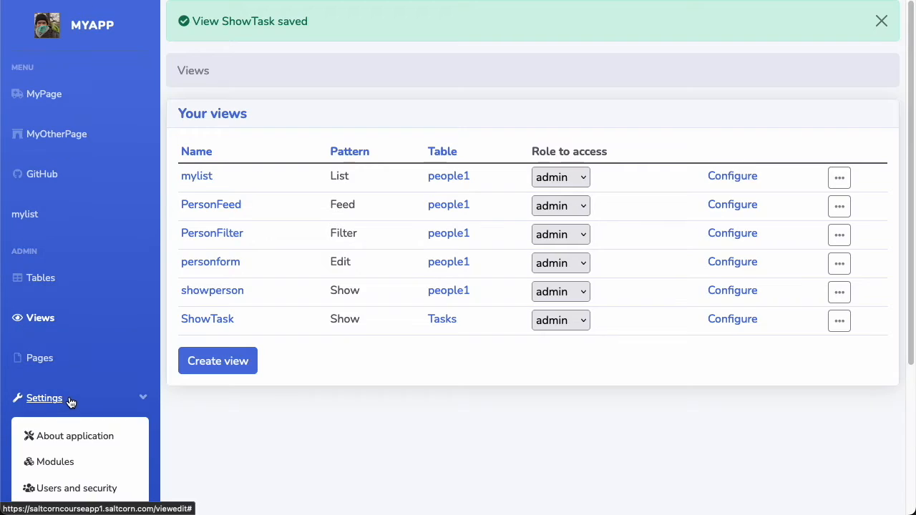
pyautogui.click(128, 471)
pyautogui.click(659, 81)
pyautogui.write('kanban')
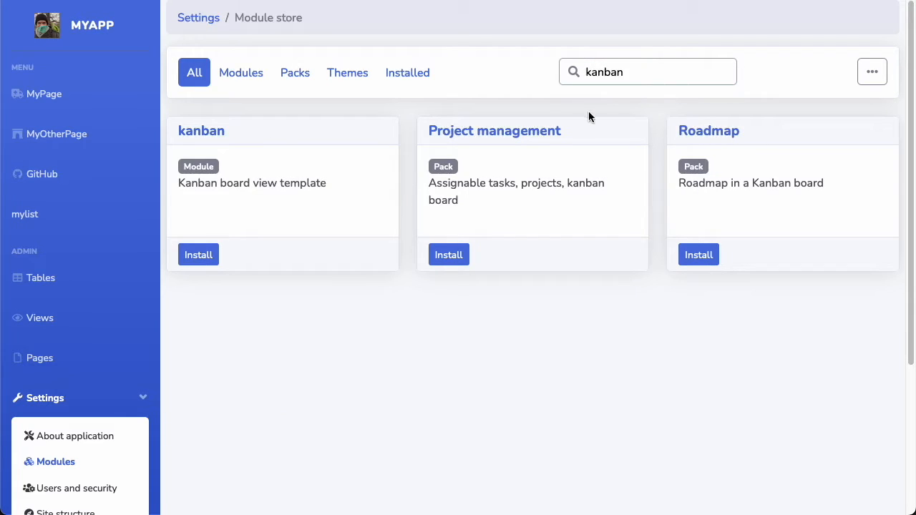
pyautogui.click(203, 259)
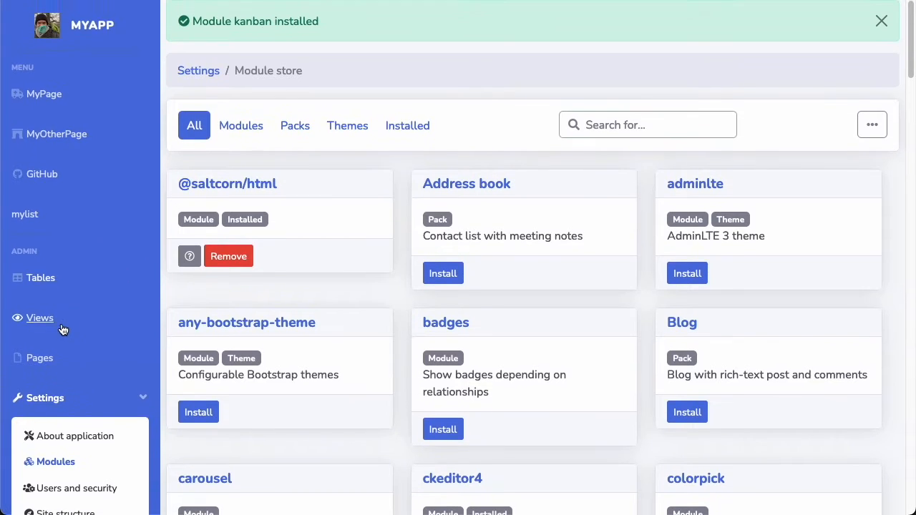
# Step: Create a view named KanbanBoard with the Kanban pattern on the Tasks table and proceed to its configuration
pyautogui.click(56, 323)
pyautogui.click(233, 315)
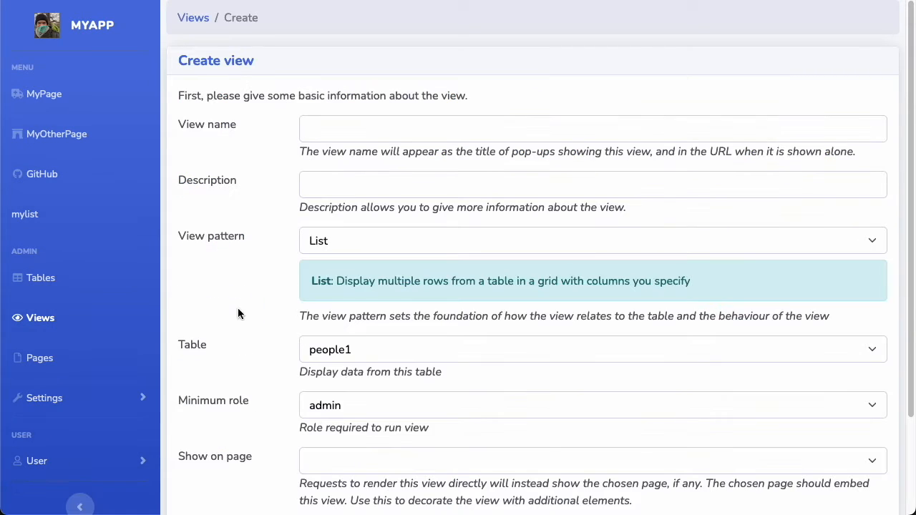
pyautogui.click(406, 131)
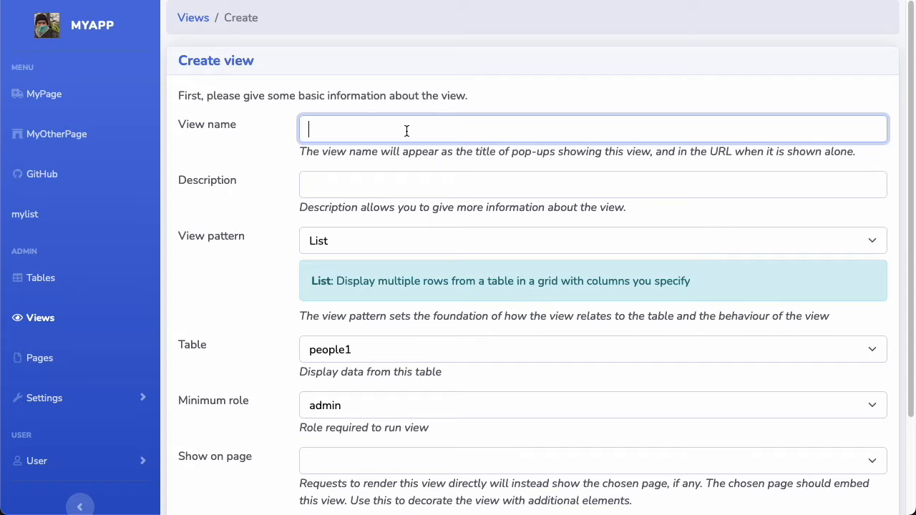
pyautogui.write('KanbanBoard')
pyautogui.click(413, 236)
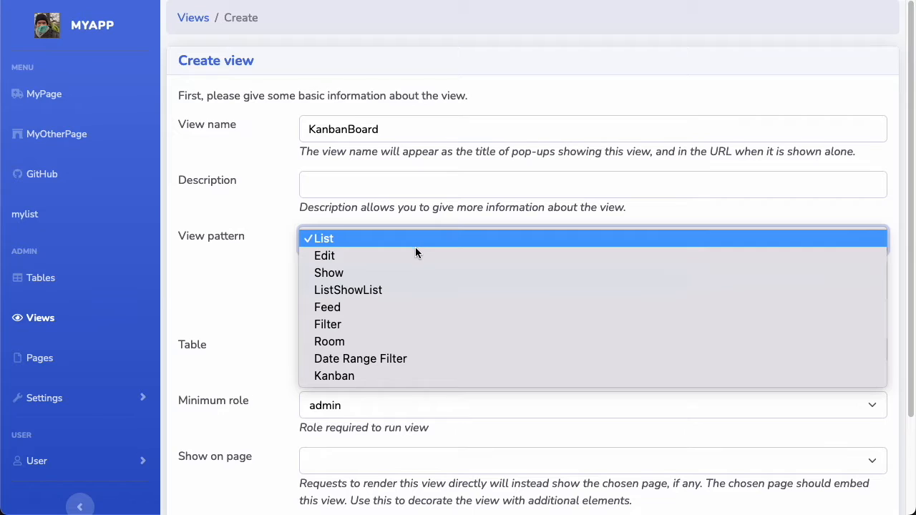
pyautogui.click(392, 377)
pyautogui.click(434, 293)
pyautogui.click(424, 312)
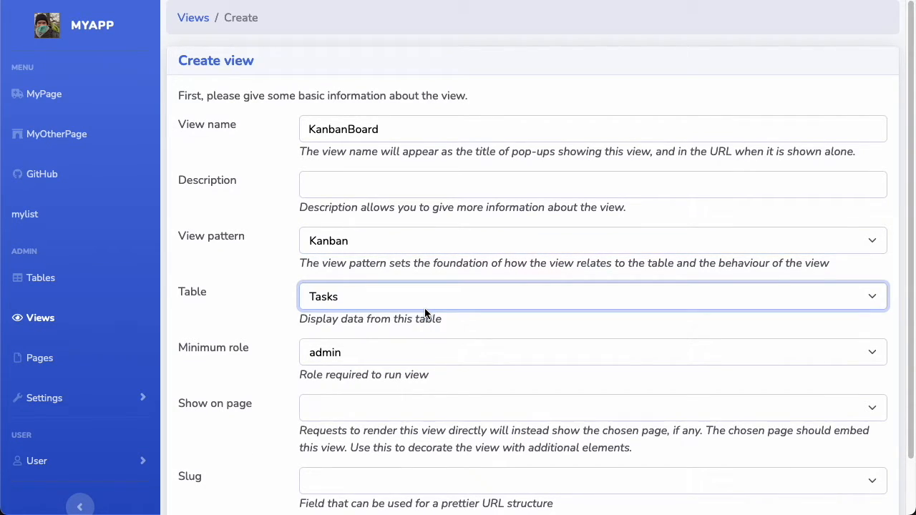
pyautogui.scroll(-2, 220, 286)
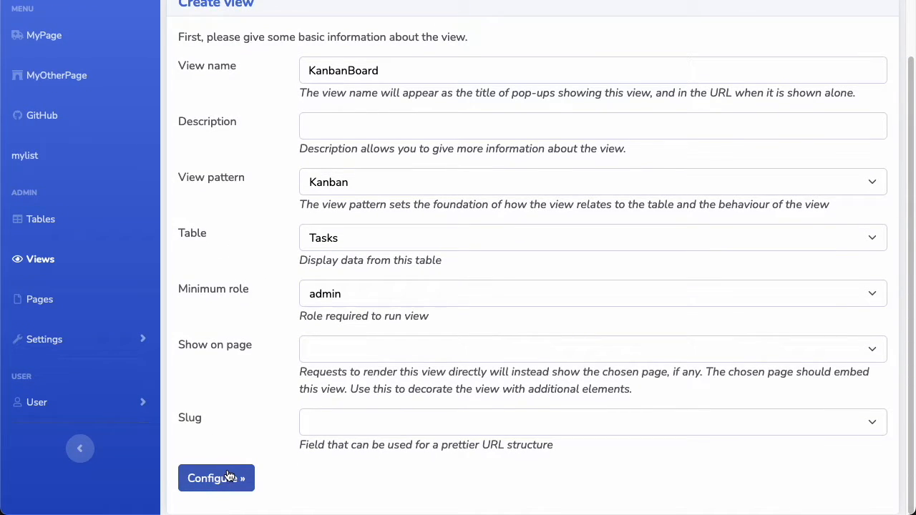
pyautogui.click(192, 478)
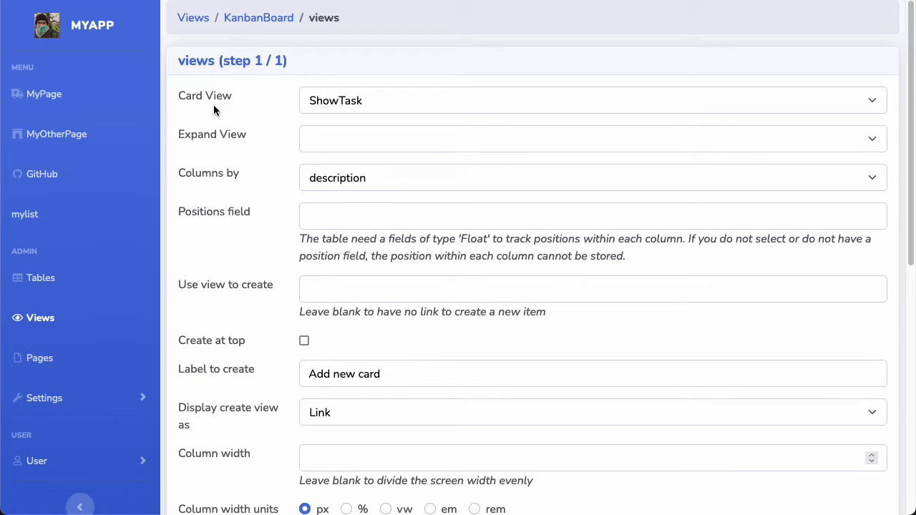
# Step: Configure KanbanBoard with ShowTask as the card view, no expand view, and columns by status
pyautogui.click(421, 100)
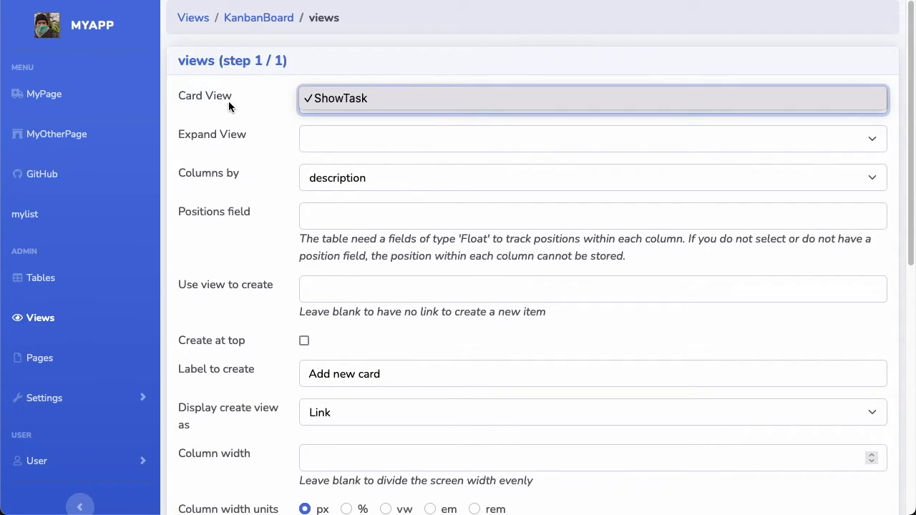
pyautogui.click(414, 98)
pyautogui.click(421, 137)
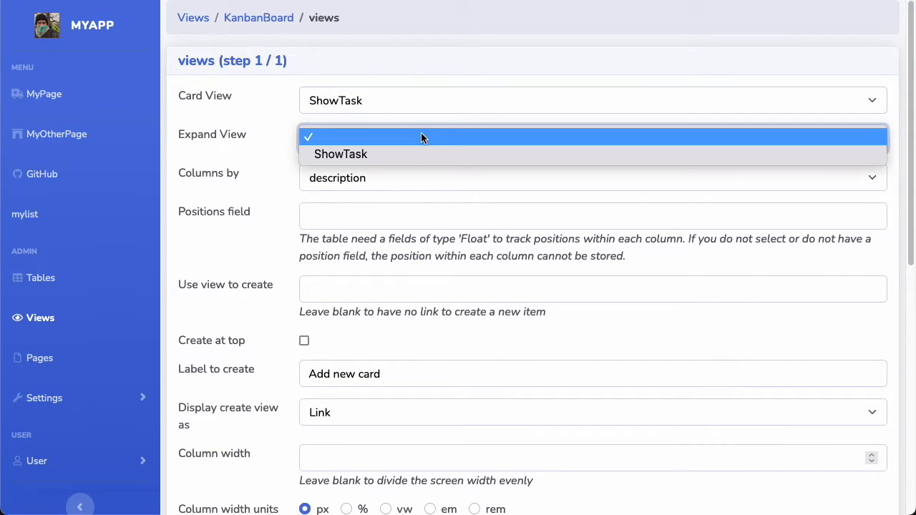
pyautogui.click(377, 137)
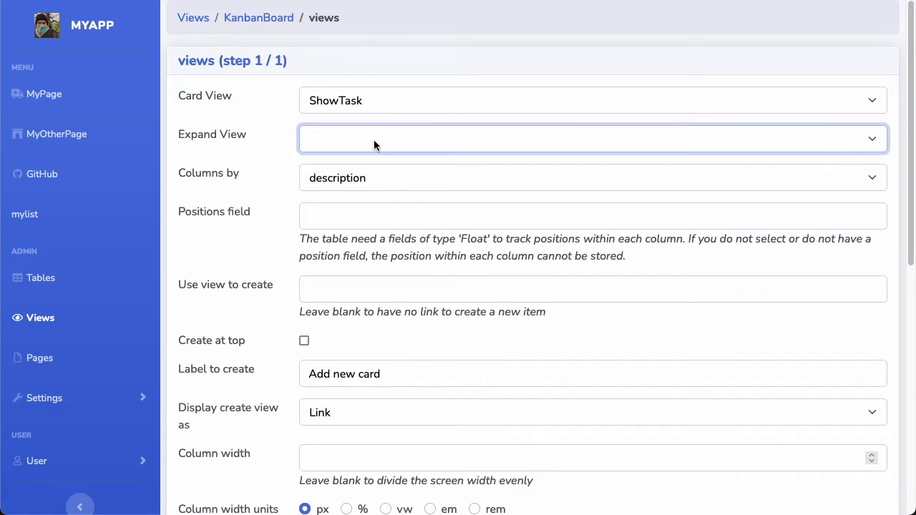
pyautogui.click(464, 183)
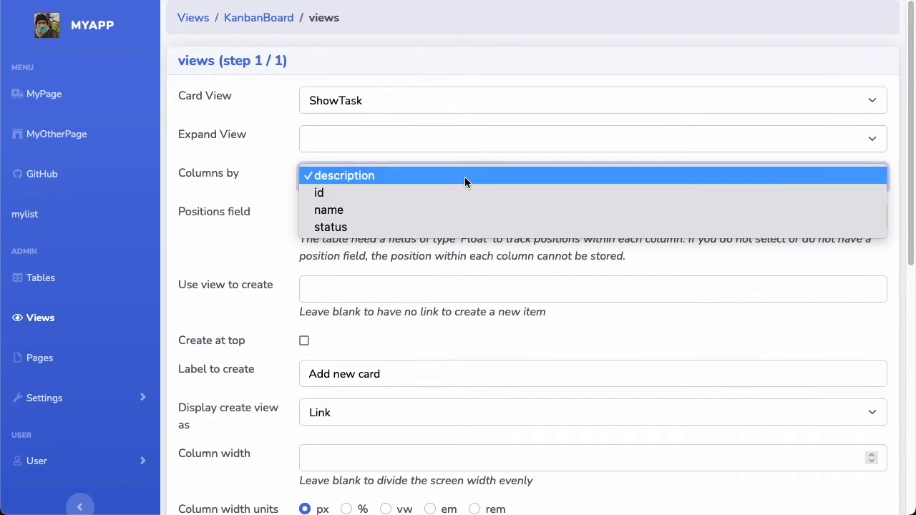
pyautogui.click(386, 226)
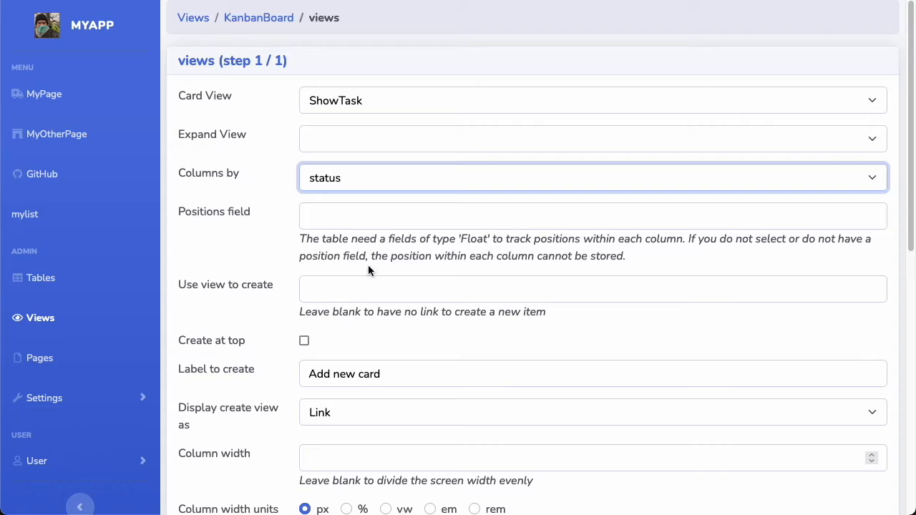
# Step: Leave the view used to create cards blank, keep the remaining board options, and finish the KanbanBoard configuration
pyautogui.click(648, 293)
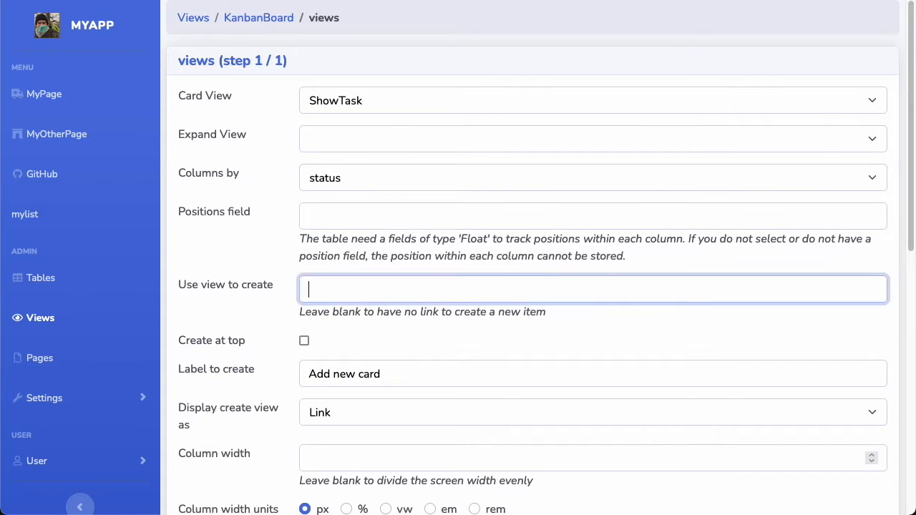
pyautogui.click(334, 312)
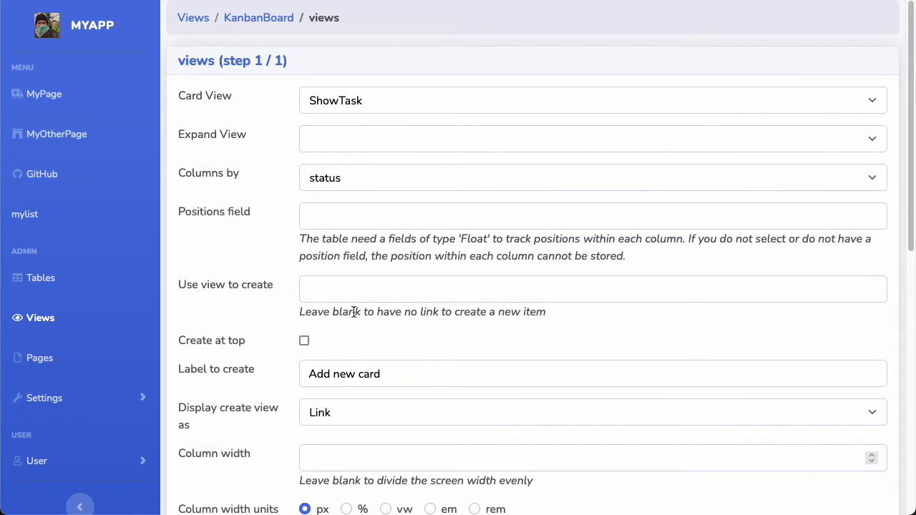
pyautogui.scroll(-2, 473, 334)
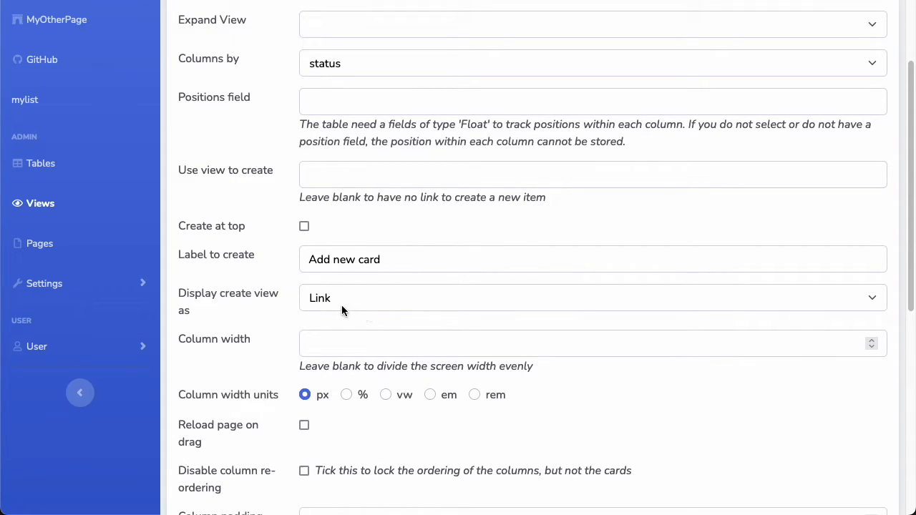
pyautogui.scroll(-3, 372, 354)
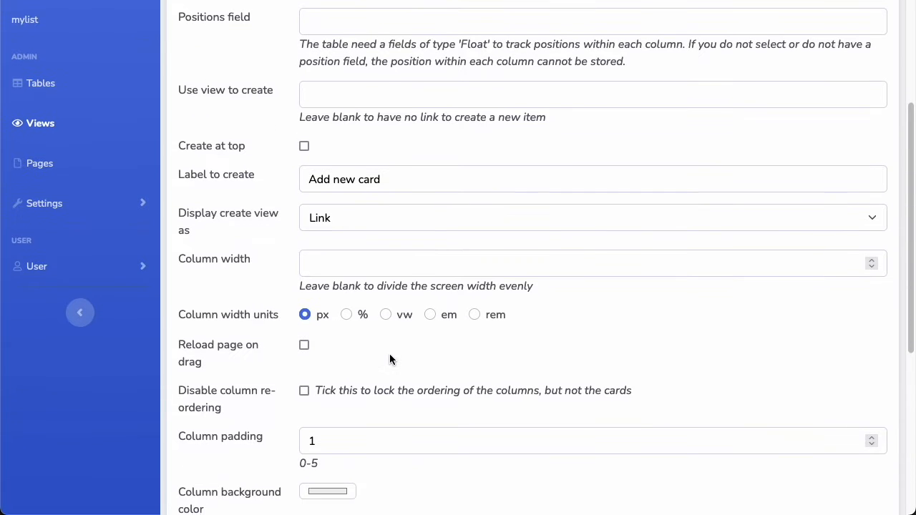
pyautogui.scroll(-3, 393, 356)
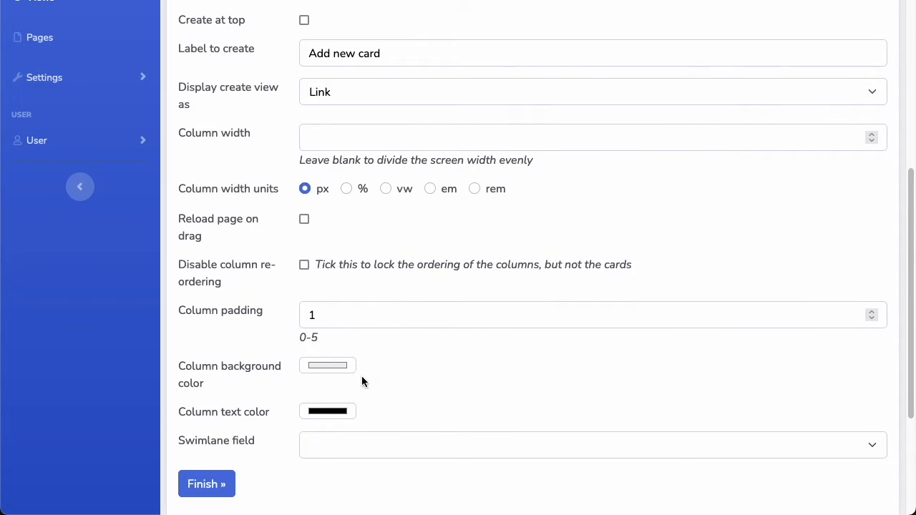
pyautogui.click(223, 486)
pyautogui.click(209, 485)
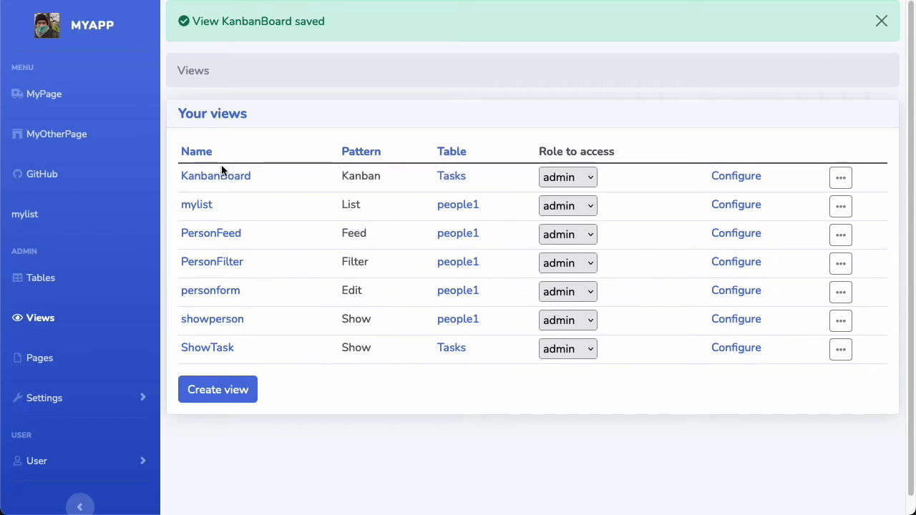
# Step: Move the Take out trash card to Review on KanbanBoard and check its status in the Tasks table data
pyautogui.click(215, 176)
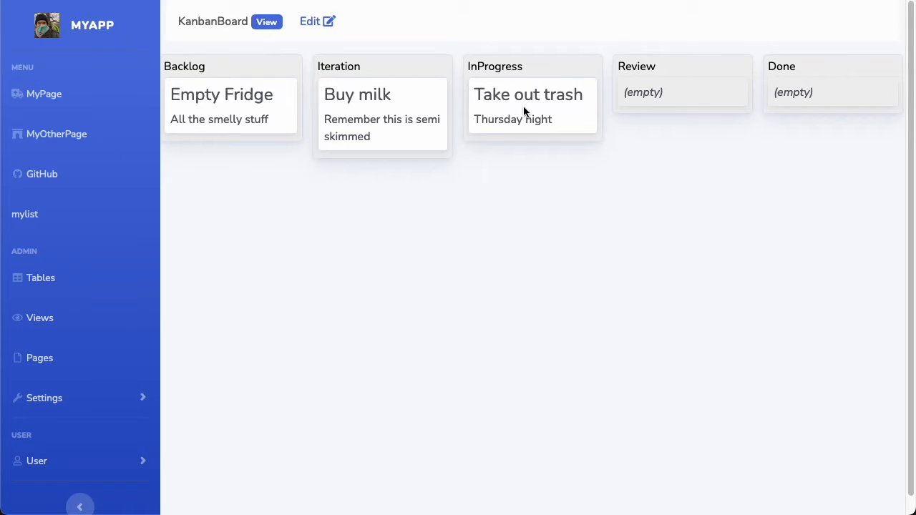
pyautogui.moveTo(505, 98); pyautogui.dragTo(663, 90)
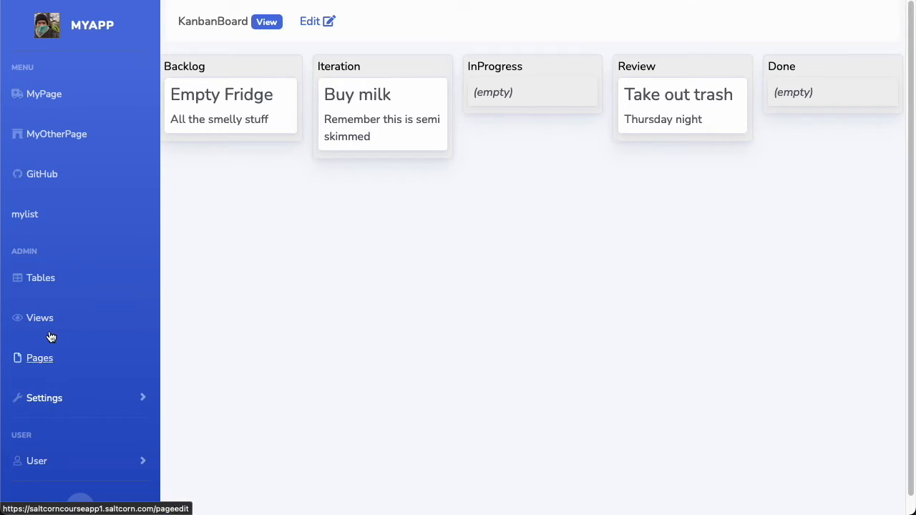
pyautogui.click(41, 277)
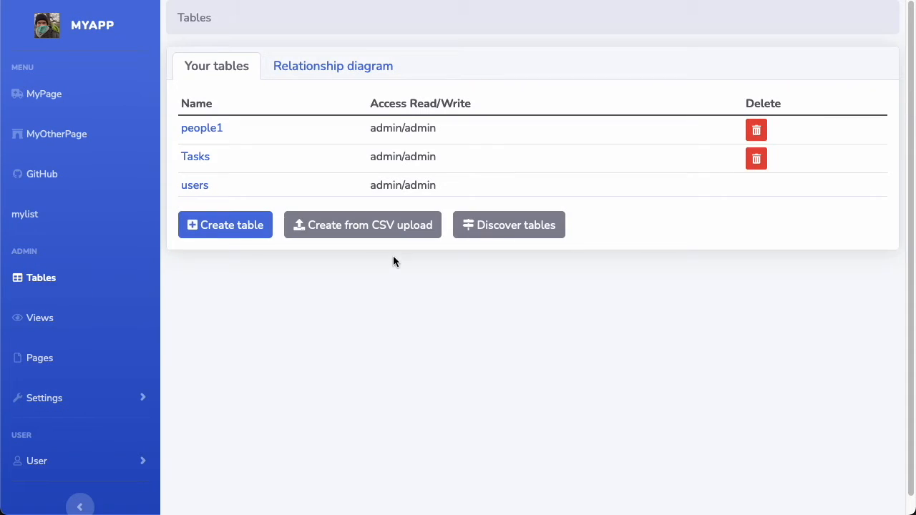
pyautogui.click(197, 158)
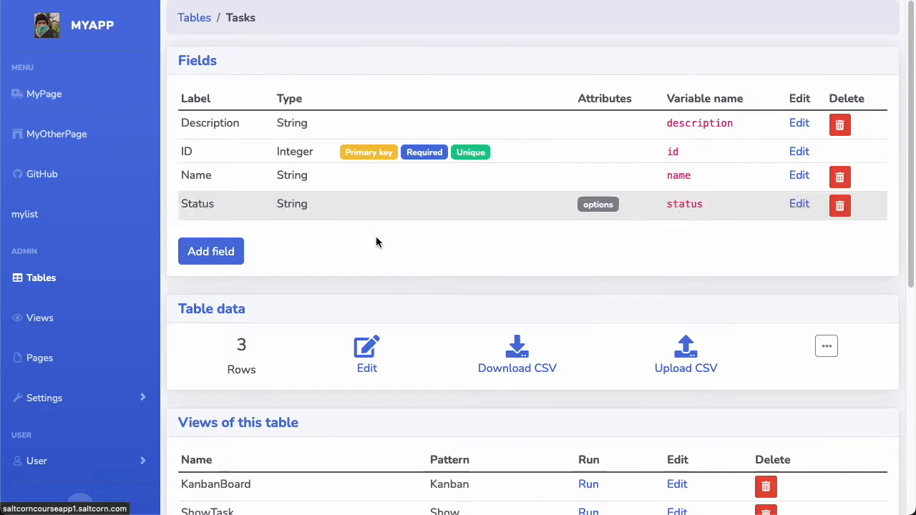
pyautogui.click(417, 342)
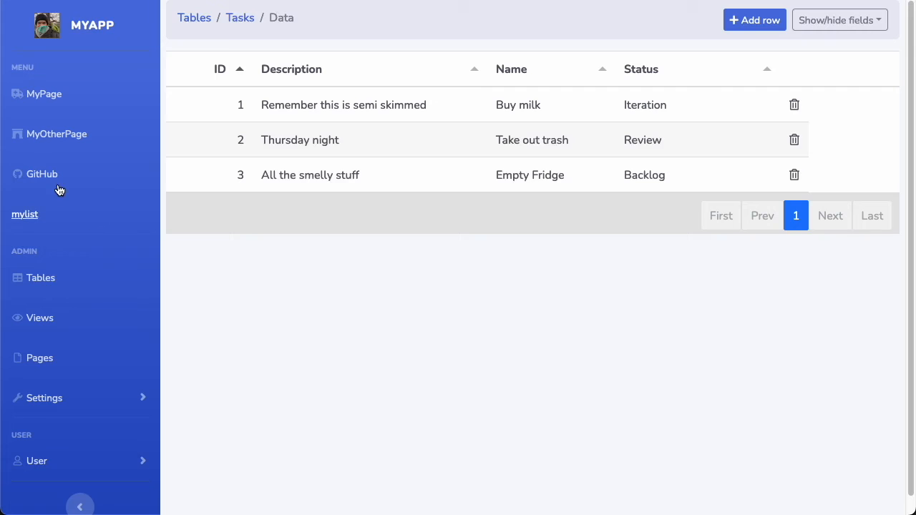
# Step: Reopen KanbanBoard and place the InProgress column before the Review column
pyautogui.click(81, 319)
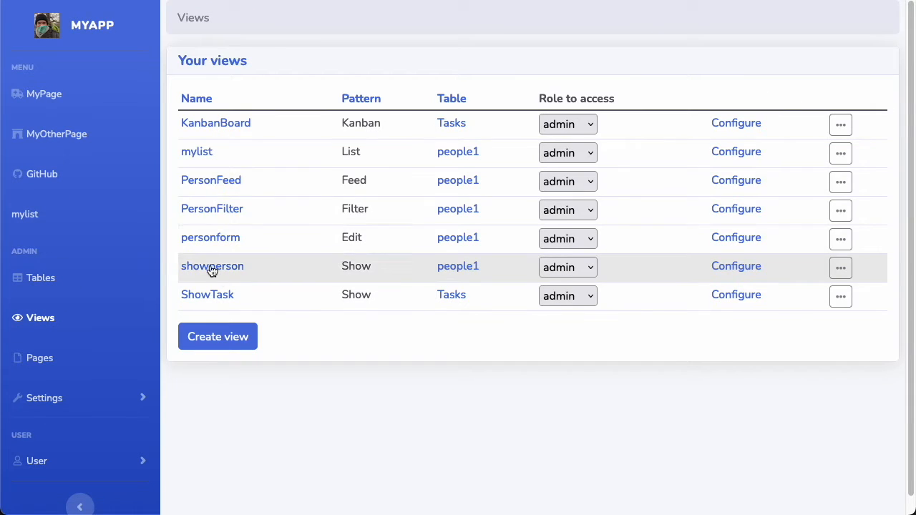
pyautogui.click(233, 128)
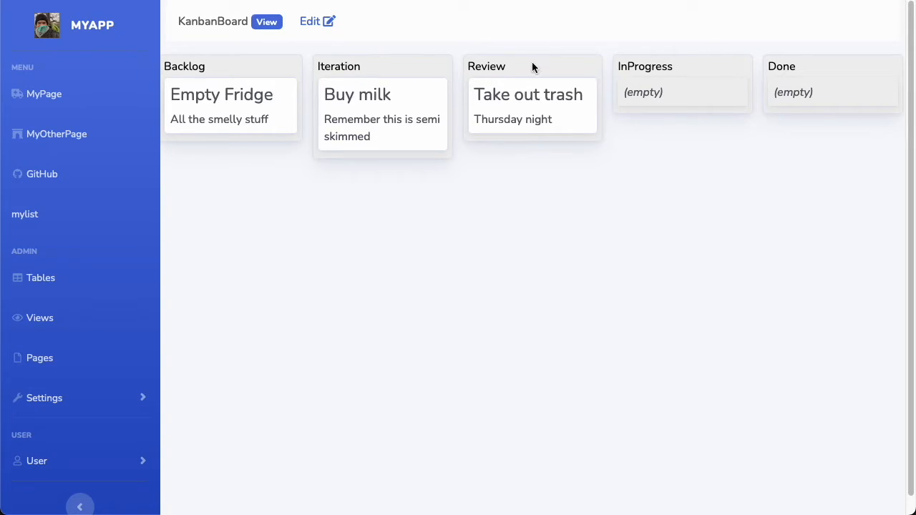
pyautogui.moveTo(683, 63); pyautogui.dragTo(530, 74)
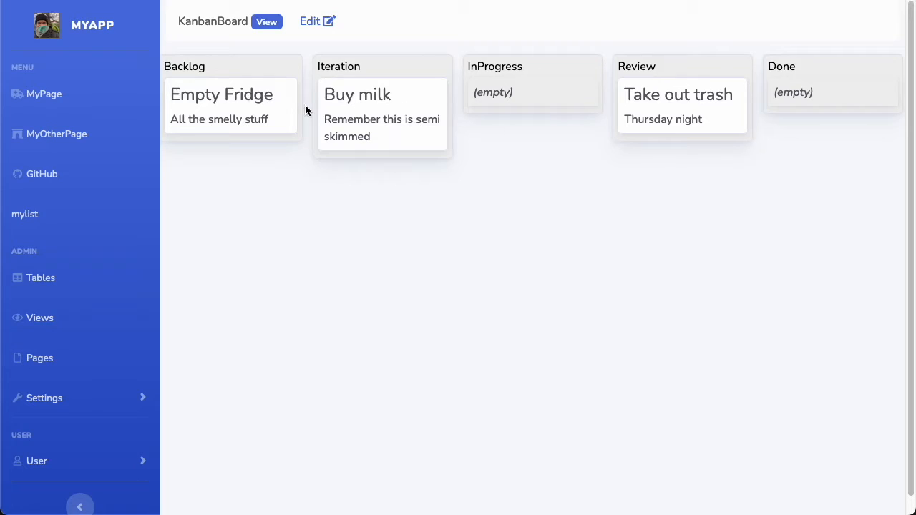
# Step: Move the Empty Fridge and Take out trash cards into the Iteration column
pyautogui.moveTo(232, 106); pyautogui.dragTo(397, 121)
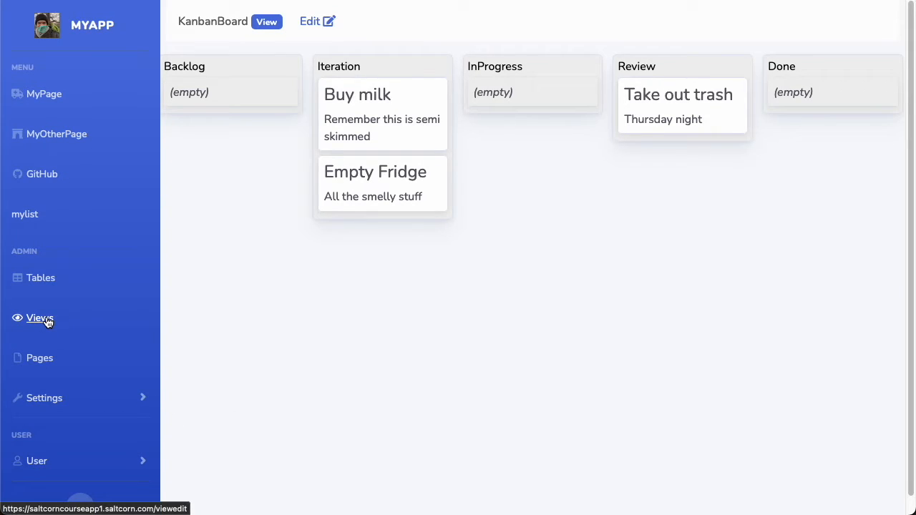
pyautogui.moveTo(714, 107); pyautogui.dragTo(424, 192)
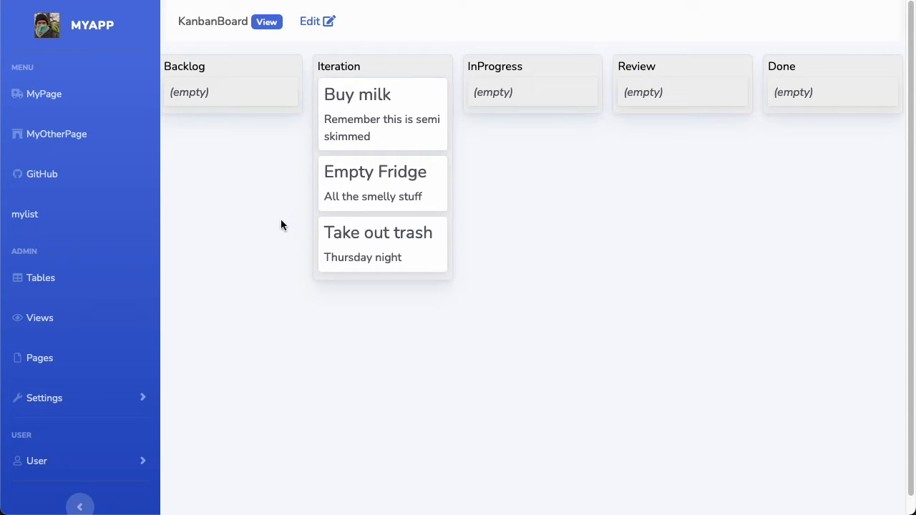
# Step: Add a field labelled position of type Float to the Tasks table
pyautogui.click(58, 280)
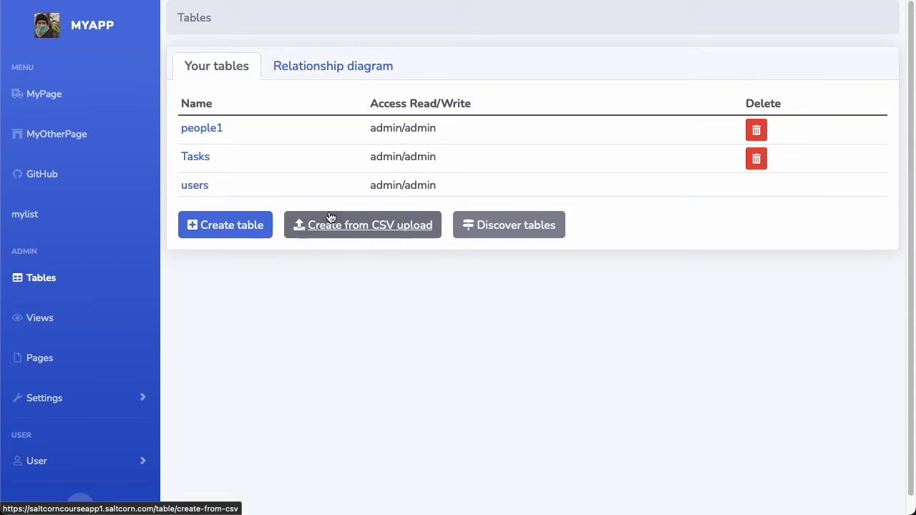
pyautogui.click(199, 159)
pyautogui.click(207, 255)
pyautogui.click(488, 113)
pyautogui.write('position')
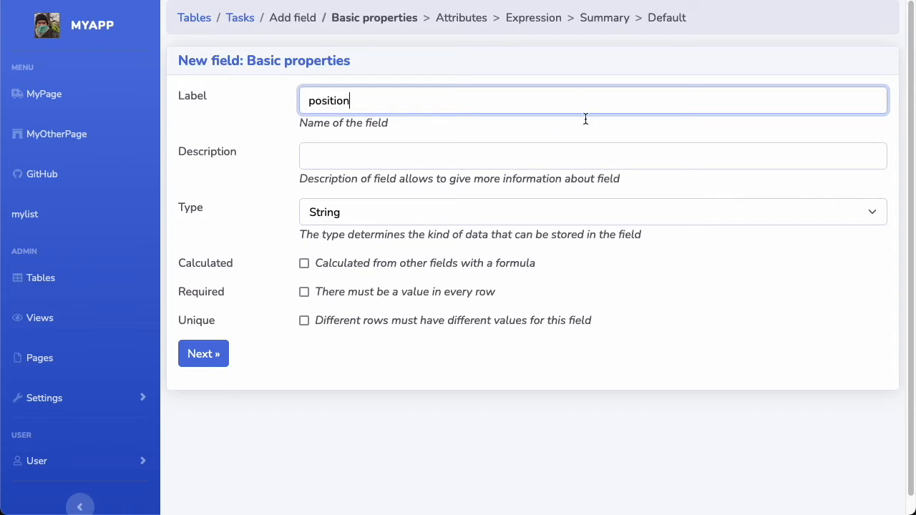
pyautogui.click(465, 219)
pyautogui.click(402, 277)
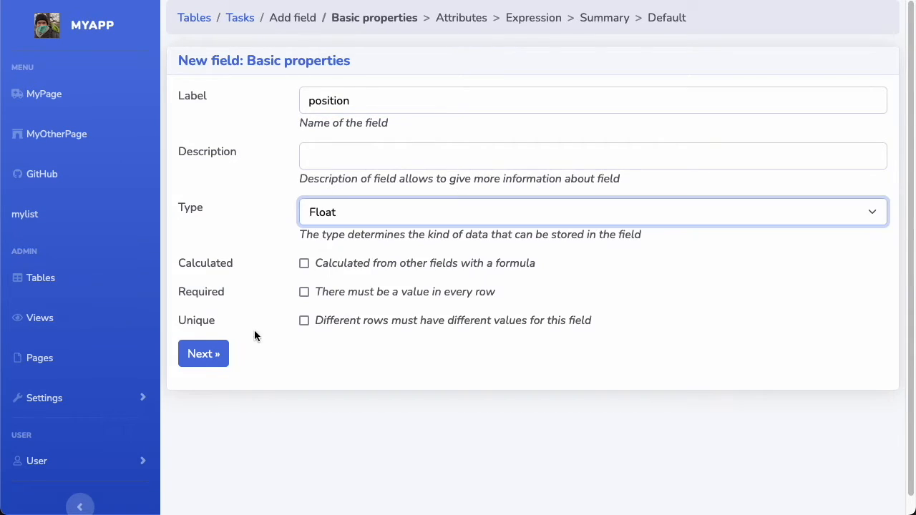
pyautogui.click(197, 354)
pyautogui.click(212, 262)
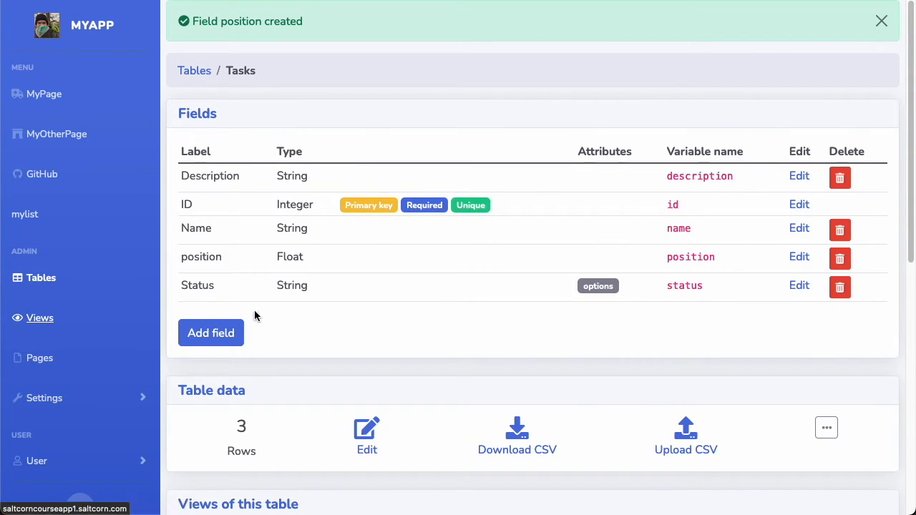
# Step: Set the positions field of the KanbanBoard view to position
pyautogui.click(21, 314)
pyautogui.click(756, 128)
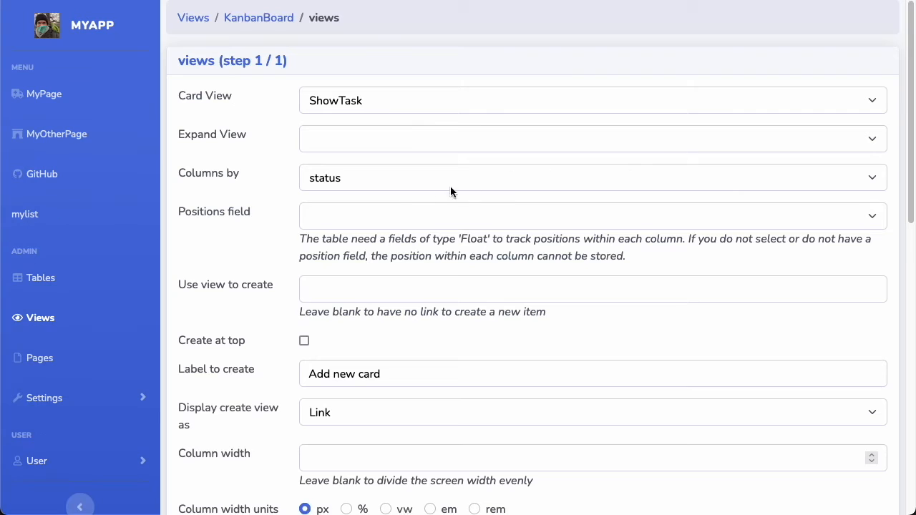
pyautogui.click(623, 216)
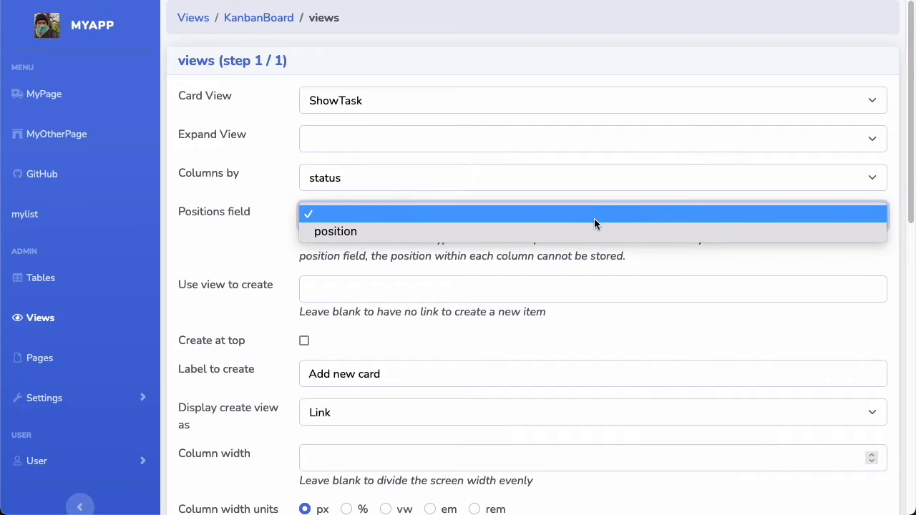
pyautogui.click(526, 235)
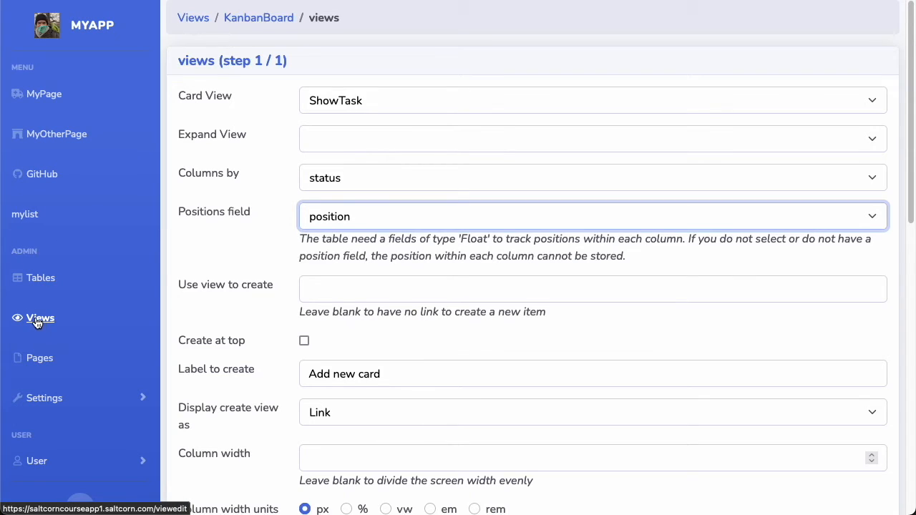
pyautogui.scroll(-5, 274, 290)
pyautogui.scroll(5, 86, 108)
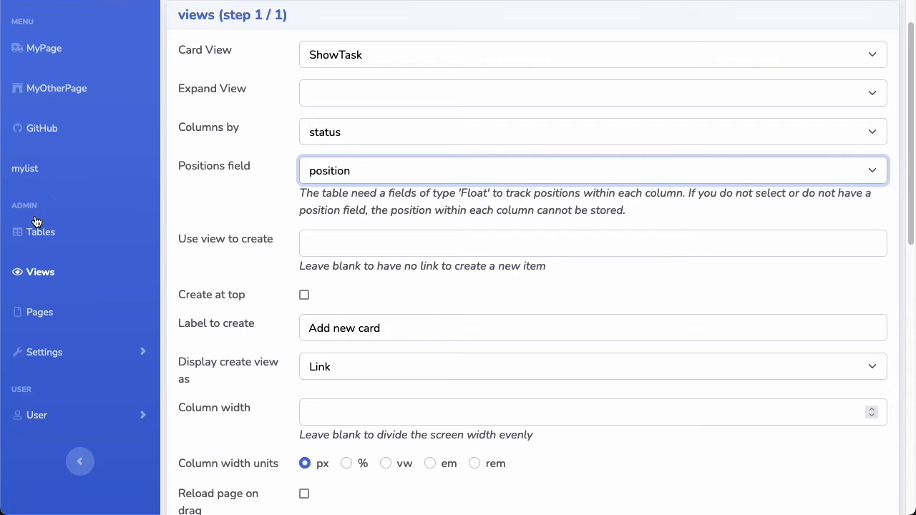
# Step: Reopen KanbanBoard and reorder the Iteration cards as Take out trash, Buy milk, Empty Fridge
pyautogui.click(36, 272)
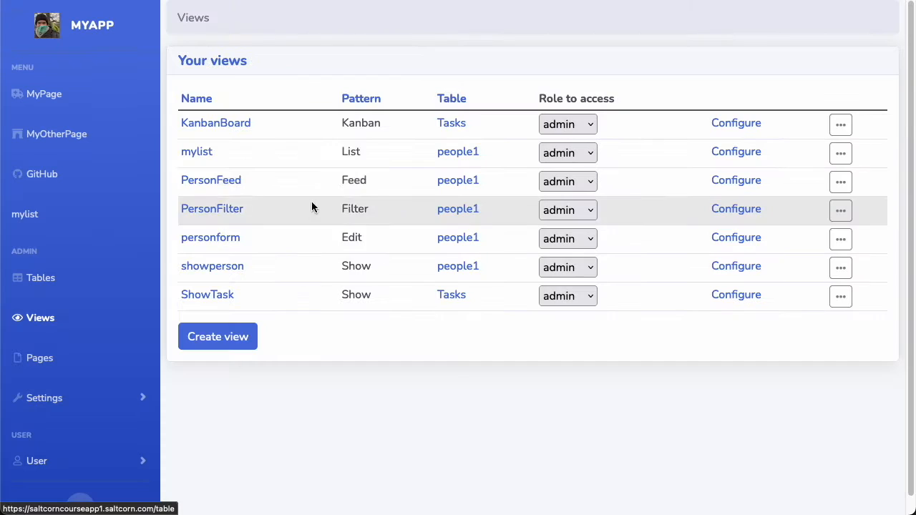
pyautogui.click(218, 128)
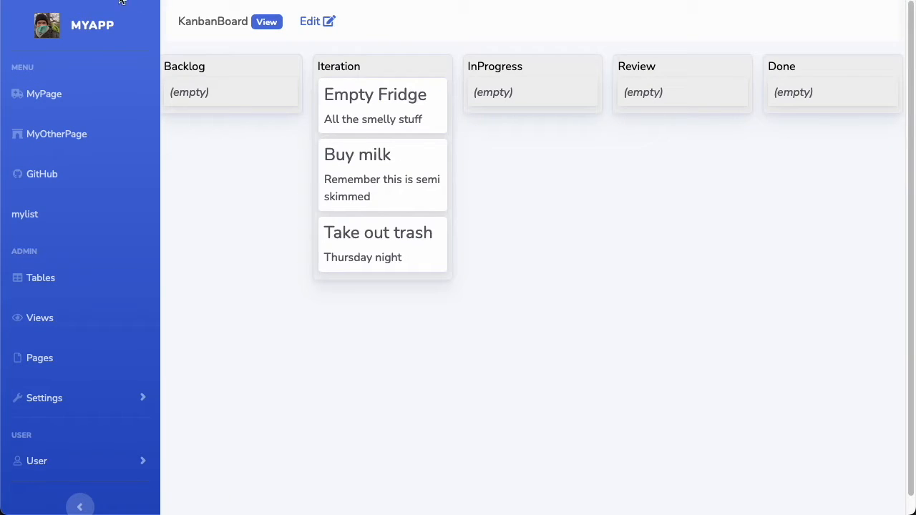
pyautogui.moveTo(381, 251); pyautogui.dragTo(365, 96)
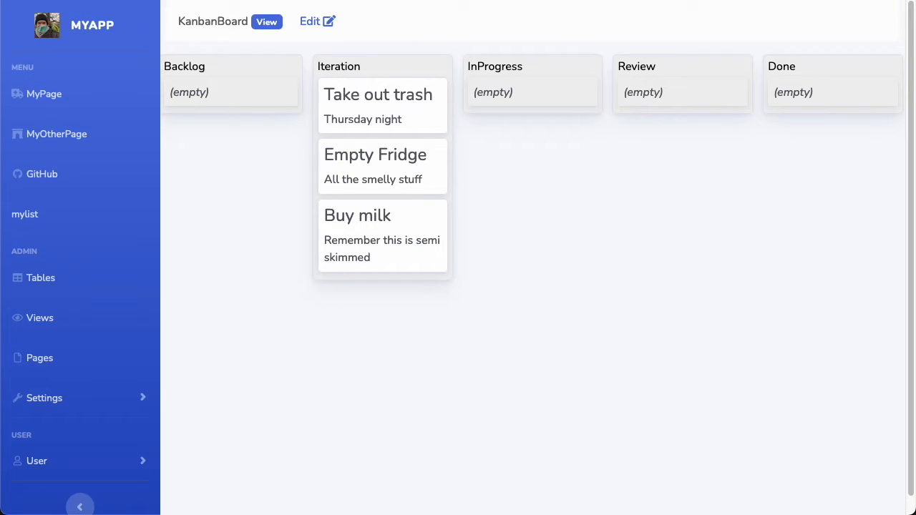
pyautogui.moveTo(397, 163); pyautogui.dragTo(392, 250)
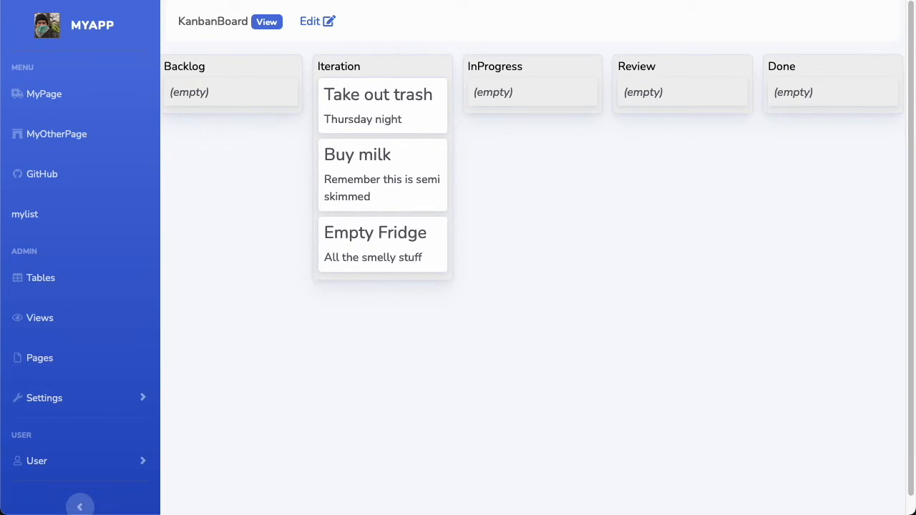
# Step: Move all three cards from Iteration to InProgress, ordered Take out trash, Buy milk, Empty Fridge
pyautogui.moveTo(386, 155); pyautogui.dragTo(568, 80)
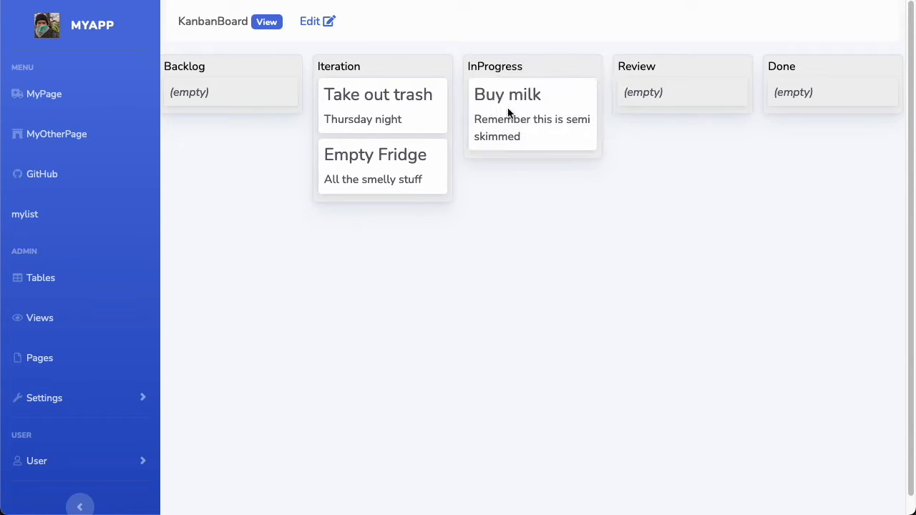
pyautogui.moveTo(407, 104); pyautogui.dragTo(507, 231)
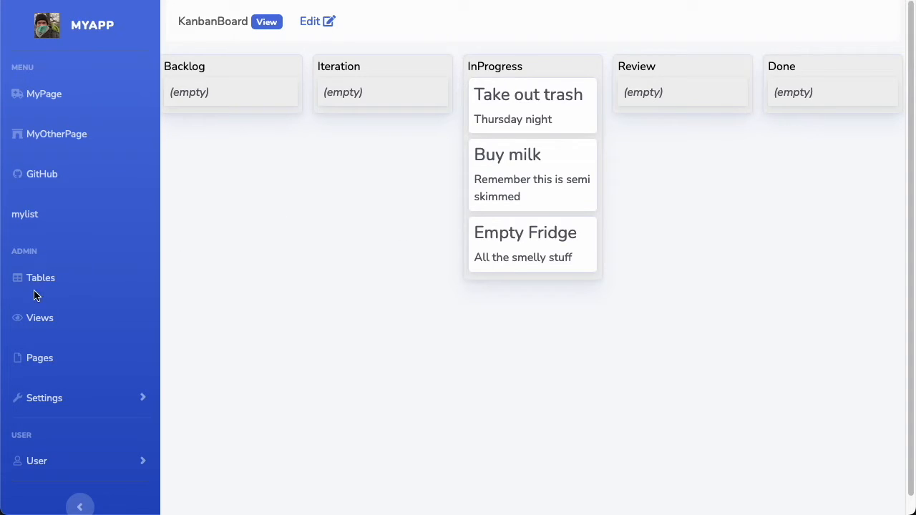
# Step: Enable the Each in card? option in the PersonFeed view's order and layout settings and reopen the feed
pyautogui.click(40, 319)
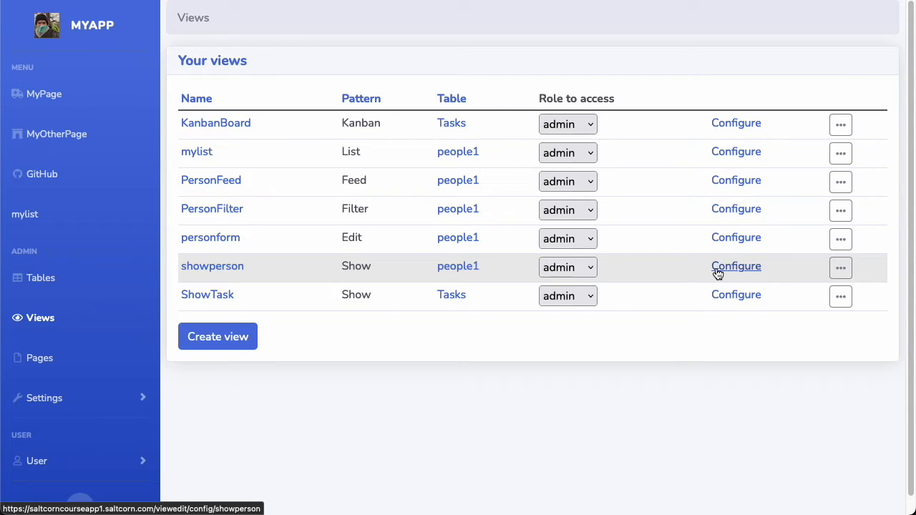
pyautogui.click(211, 180)
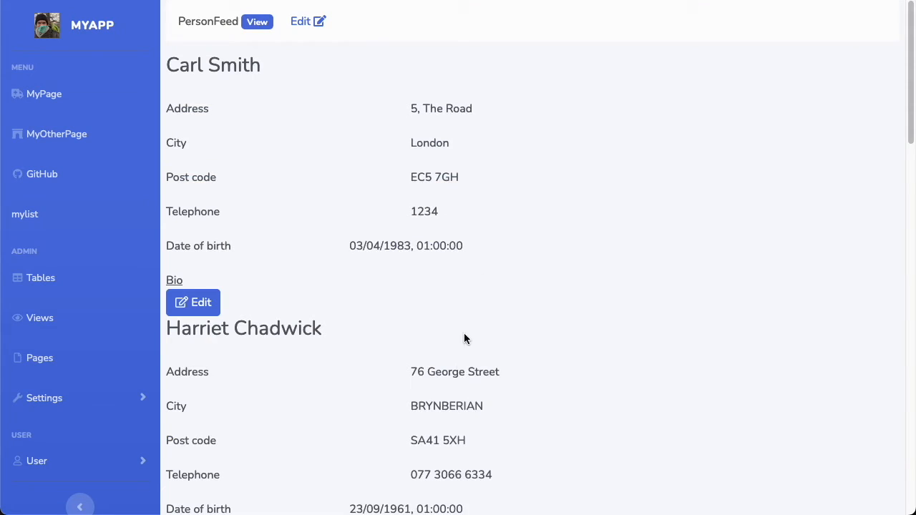
pyautogui.rightClick(295, 20)
pyautogui.click(391, 32)
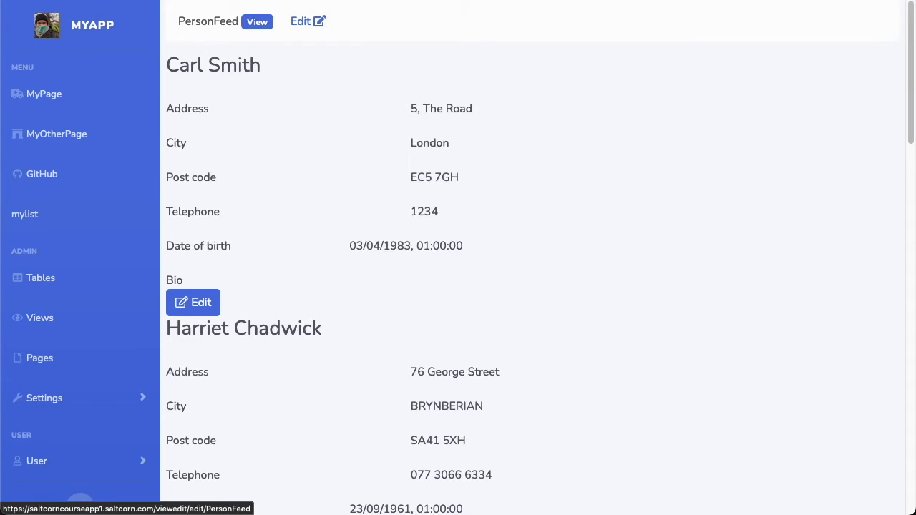
pyautogui.scroll(-3, 266, 413)
pyautogui.click(209, 477)
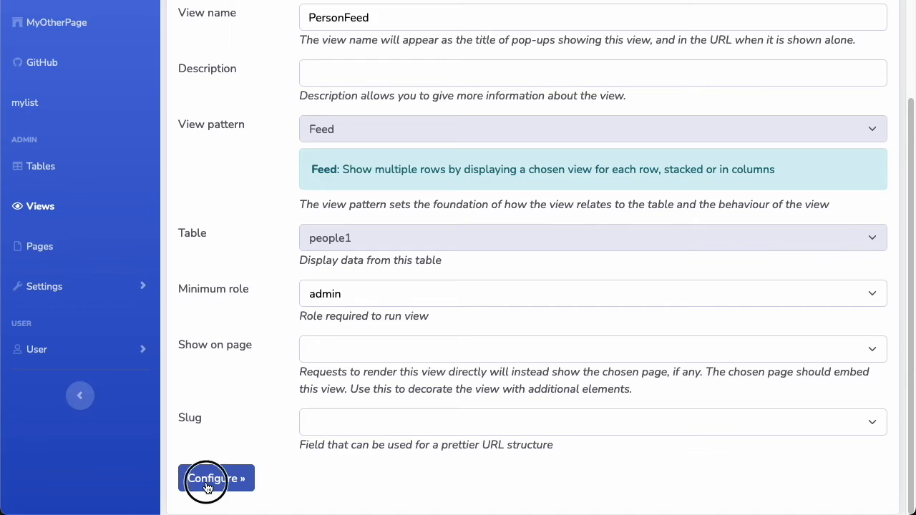
pyautogui.click(207, 404)
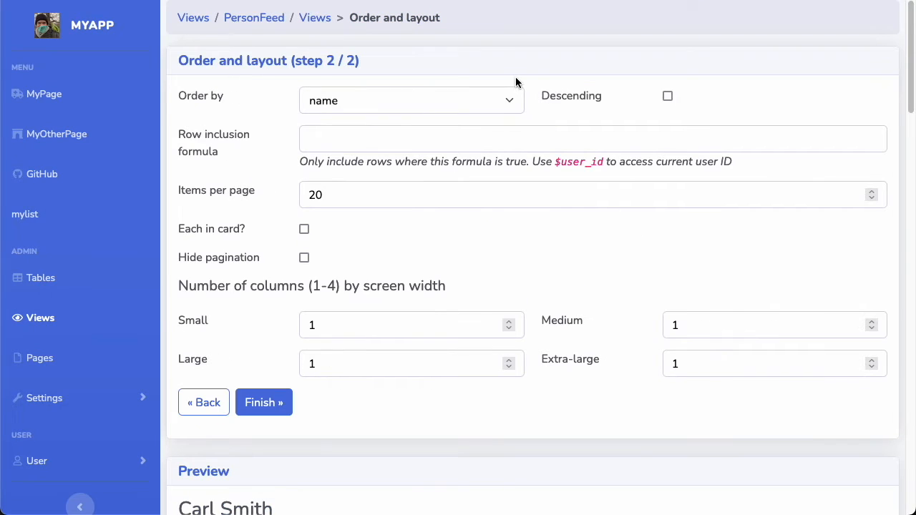
pyautogui.click(304, 229)
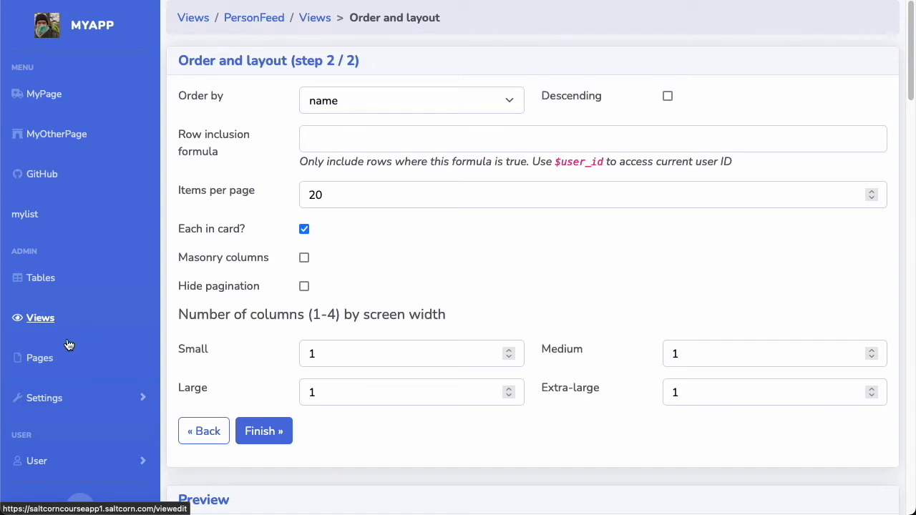
pyautogui.click(37, 318)
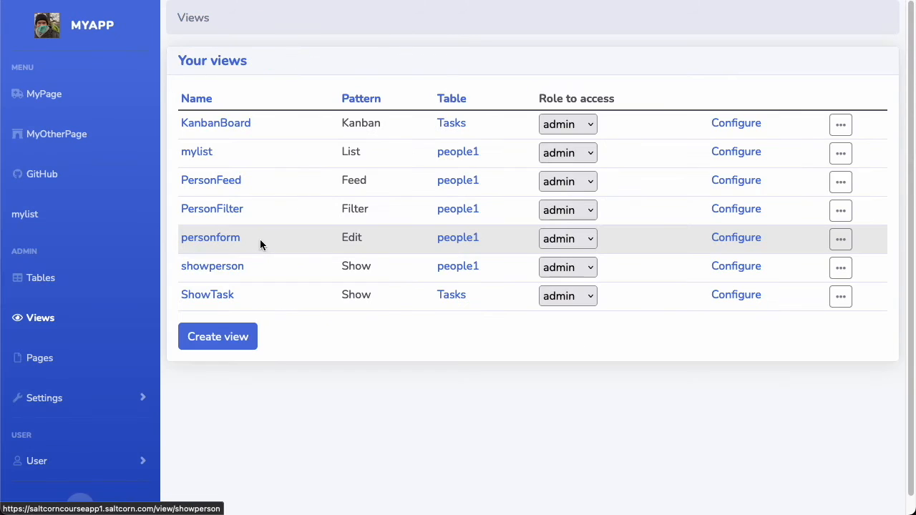
pyautogui.click(217, 181)
pyautogui.scroll(-1, 344, 181)
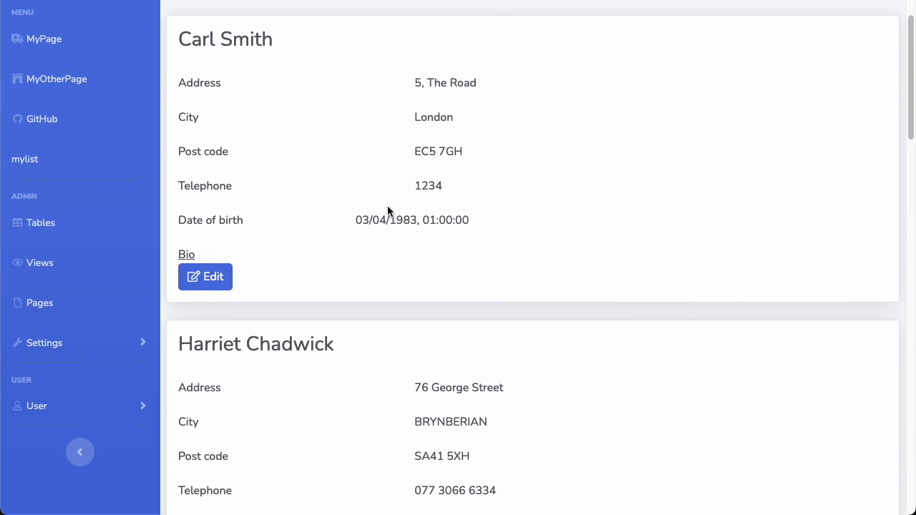
pyautogui.scroll(1, 458, 172)
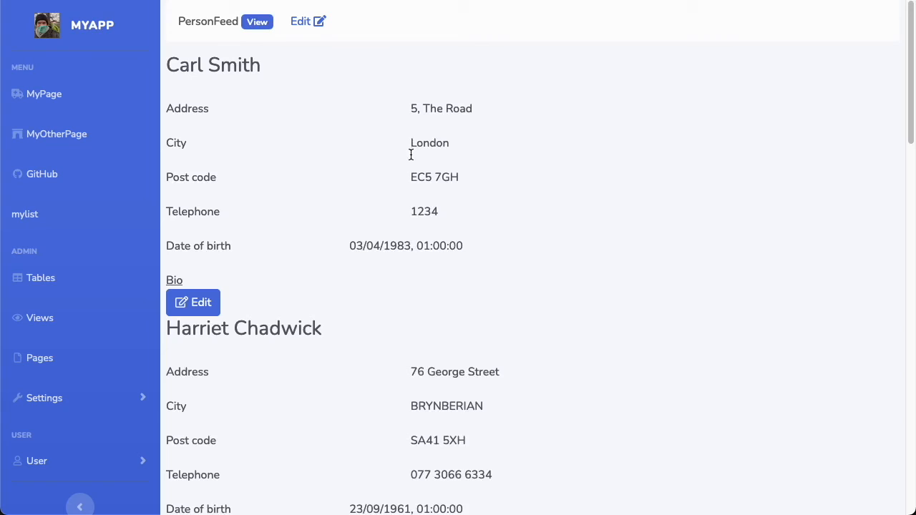
# Step: Open the layout of the showperson view and examine the person fields it contains
pyautogui.click(54, 321)
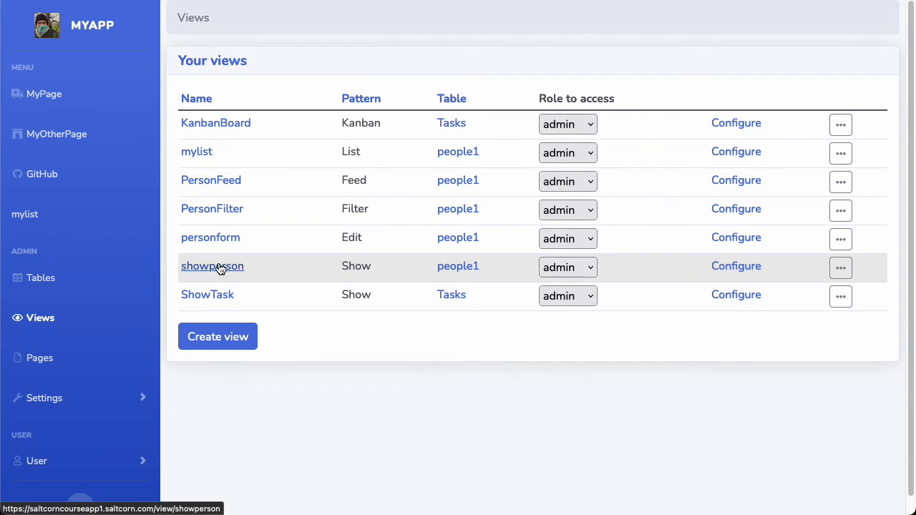
pyautogui.click(220, 268)
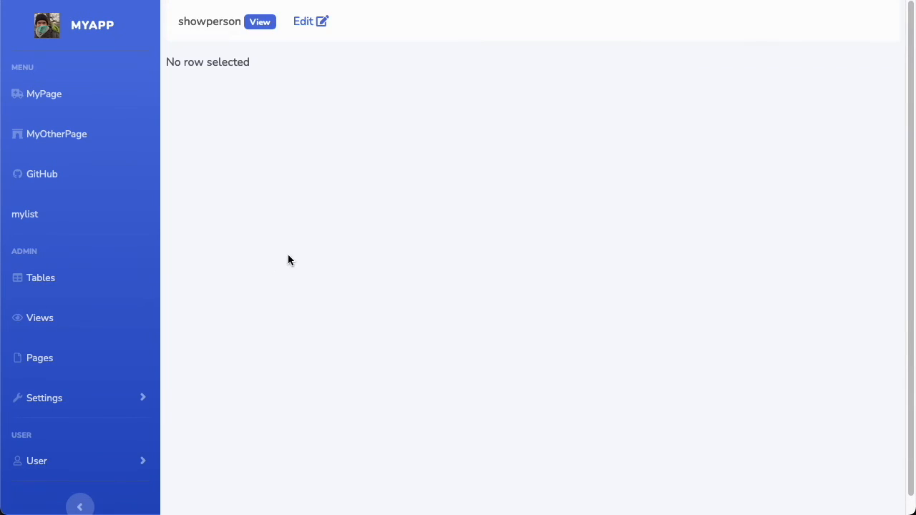
pyautogui.click(298, 22)
pyautogui.scroll(-3, 255, 394)
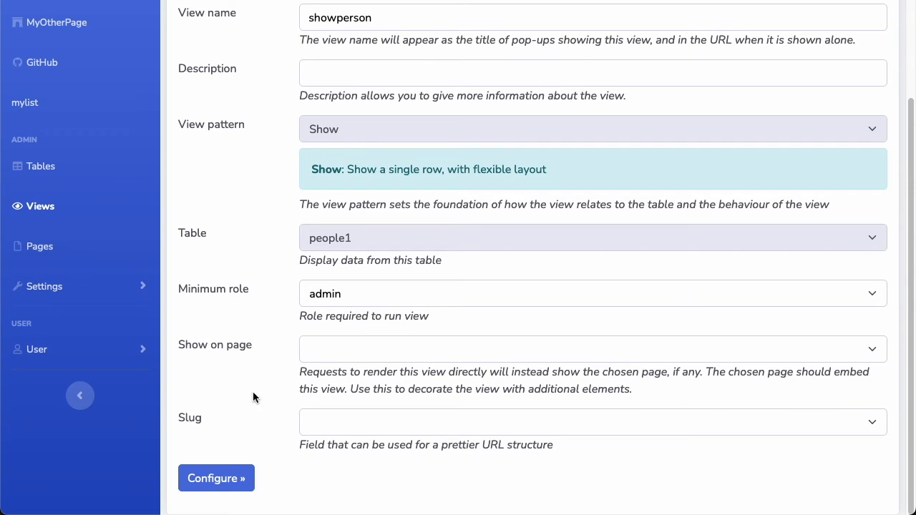
pyautogui.click(210, 475)
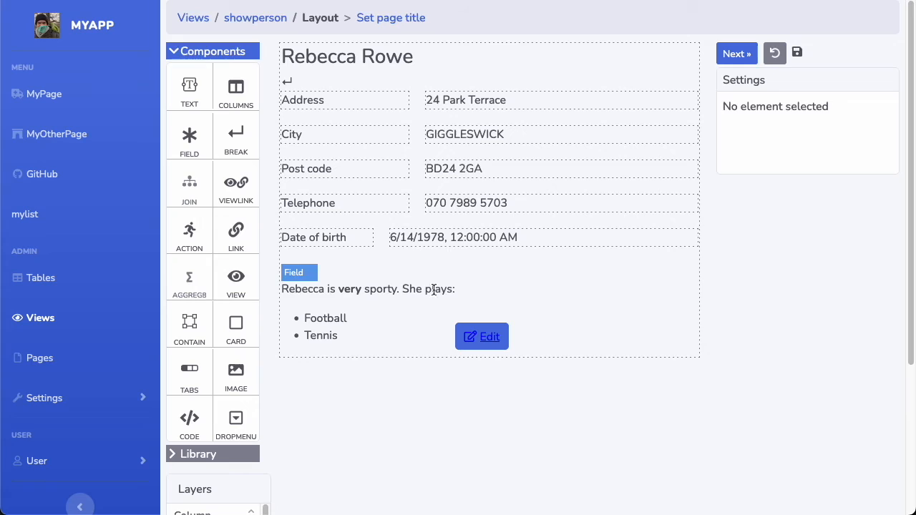
# Step: Start creating a new view with the Edit pattern on the people1 table
pyautogui.click(39, 323)
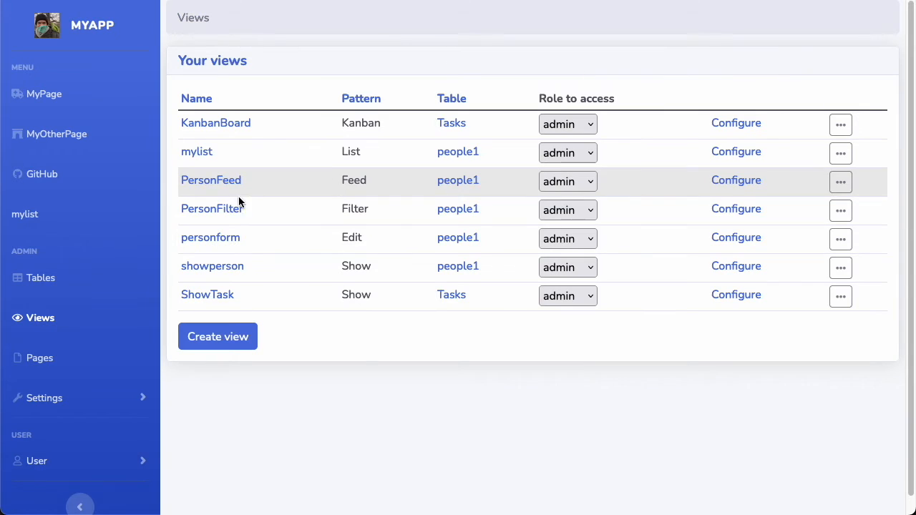
pyautogui.click(216, 334)
pyautogui.click(381, 241)
pyautogui.click(382, 241)
pyautogui.click(419, 241)
pyautogui.click(377, 253)
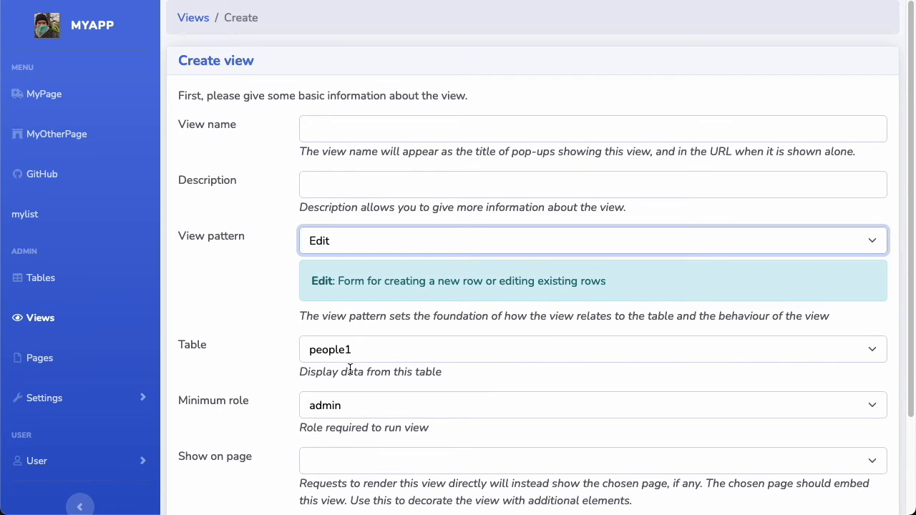
pyautogui.click(385, 356)
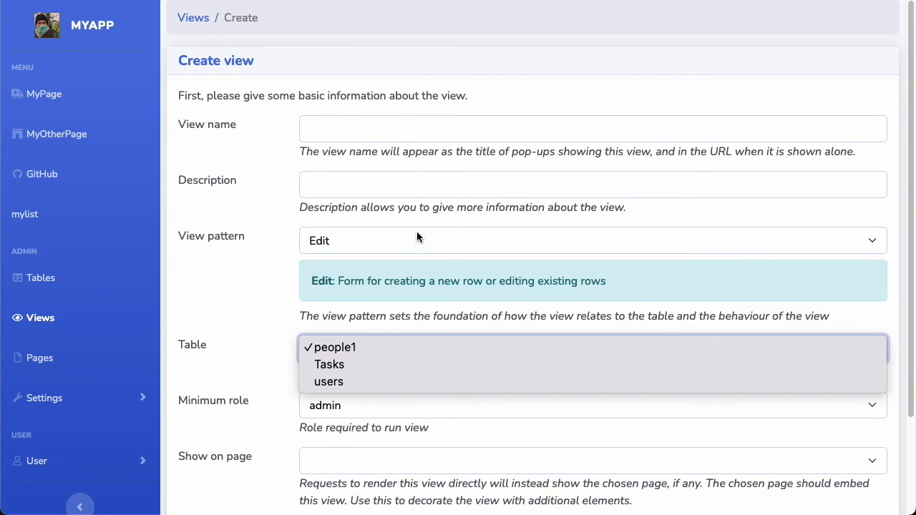
# Step: Name the new view EditPersonStatus and continue to its layout configuration
pyautogui.click(396, 130)
pyautogui.click(396, 129)
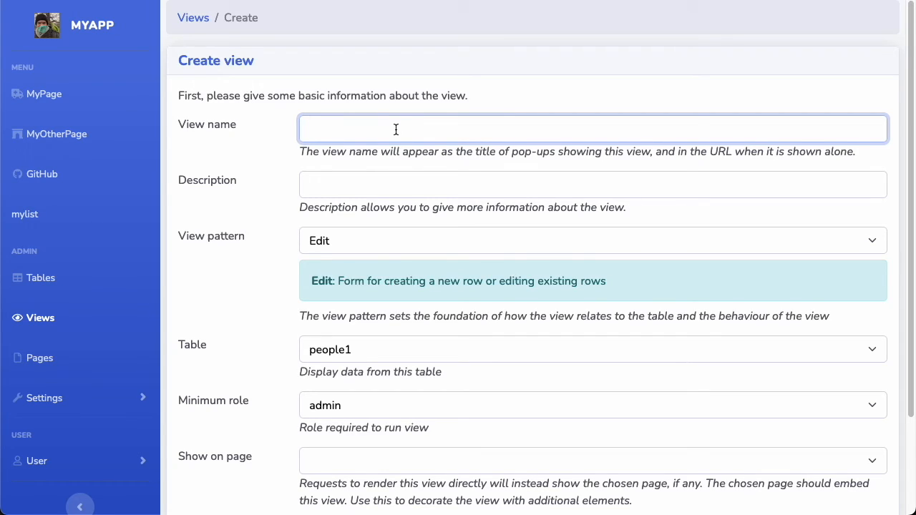
pyautogui.write('EditPO')
pyautogui.press('BackSpace')
pyautogui.write('ersonStatus')
pyautogui.scroll(-2, 228, 367)
pyautogui.click(212, 486)
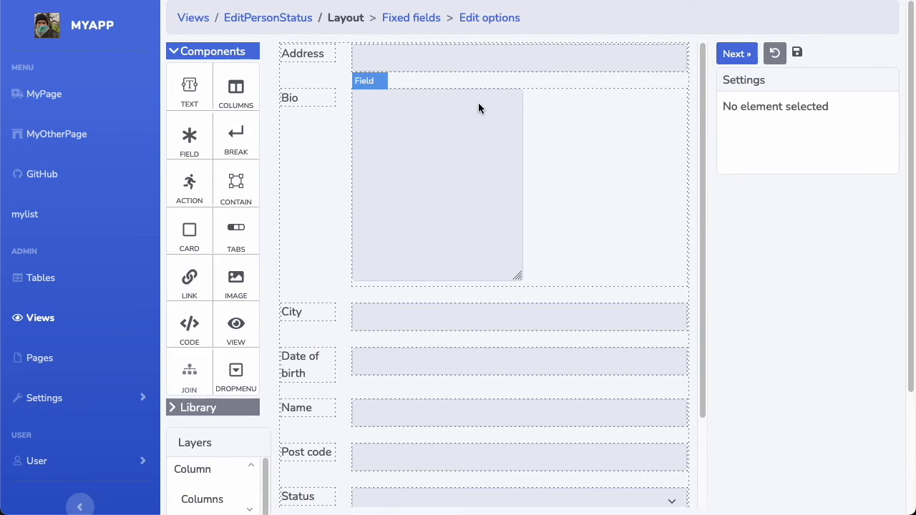
# Step: Delete the entire default form contents from the EditPersonStatus layout
pyautogui.click(357, 55)
pyautogui.click(205, 469)
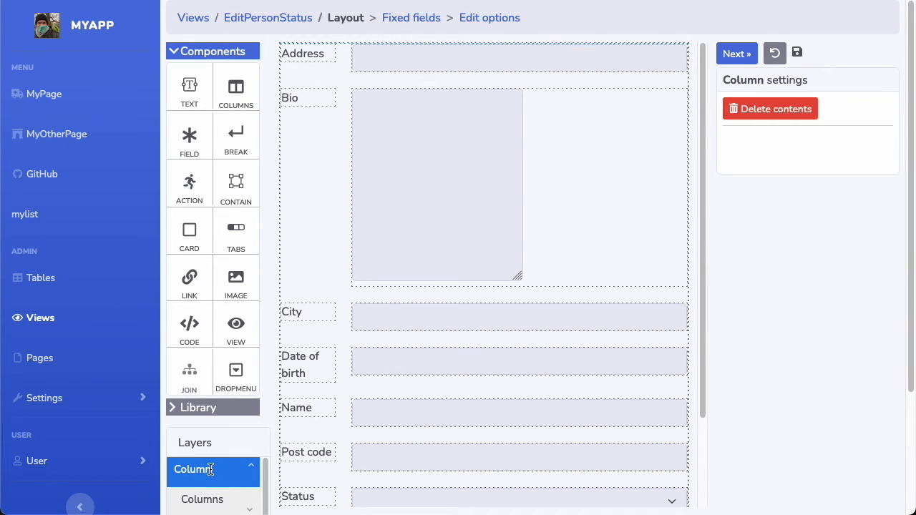
pyautogui.click(805, 118)
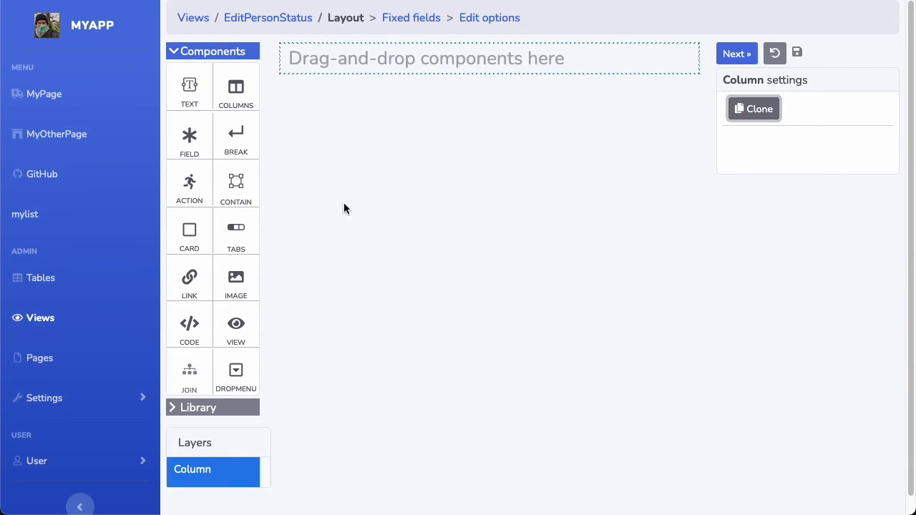
# Step: Add a field component to the empty layout, set to Status with the radio_group field view
pyautogui.moveTo(191, 140); pyautogui.dragTo(344, 61)
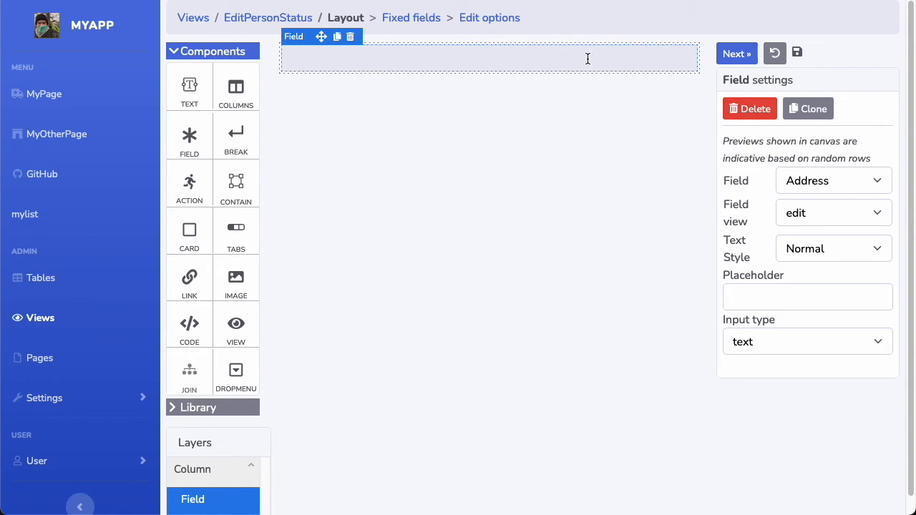
pyautogui.click(795, 179)
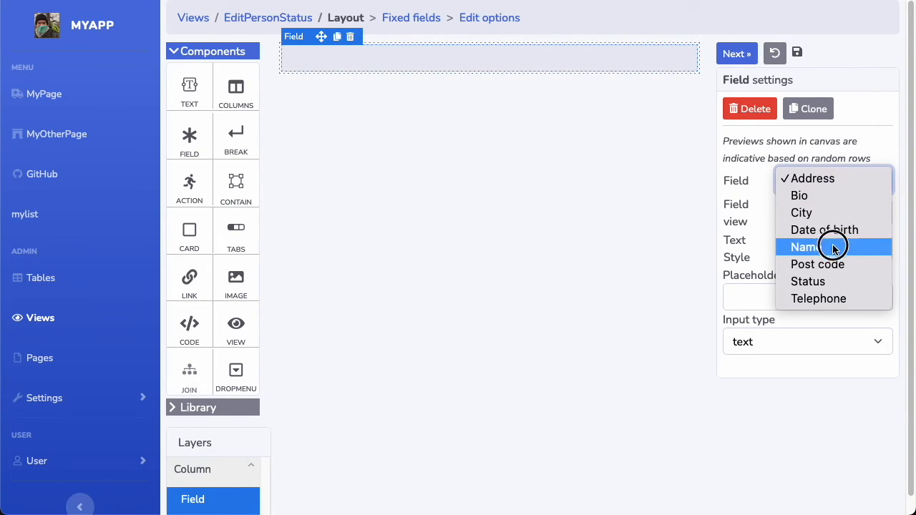
pyautogui.click(841, 281)
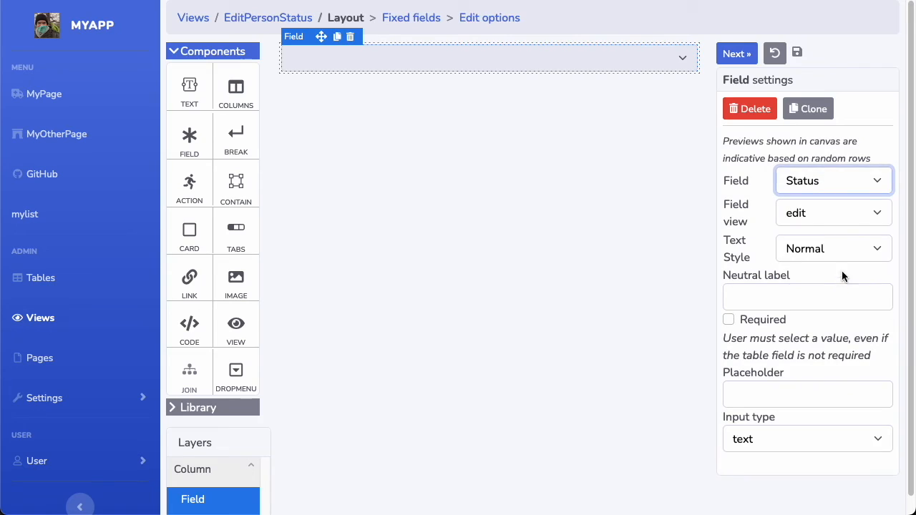
pyautogui.click(860, 213)
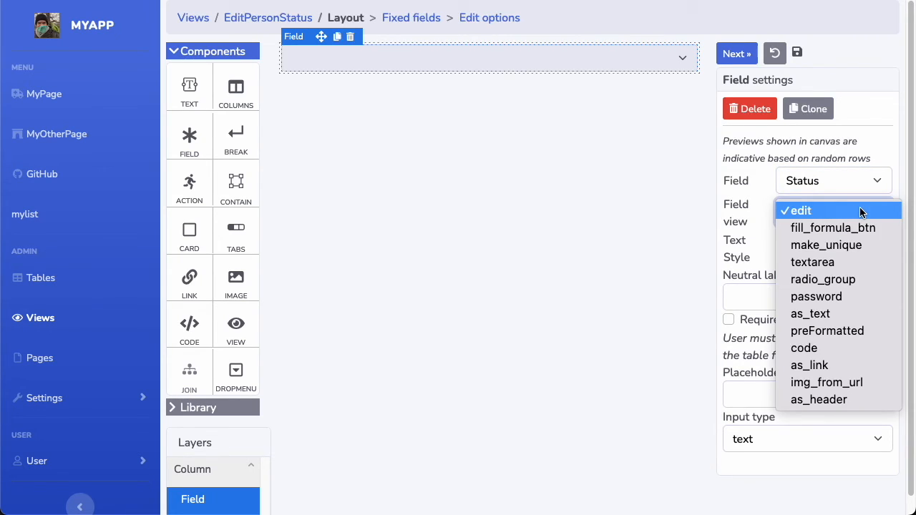
pyautogui.click(829, 279)
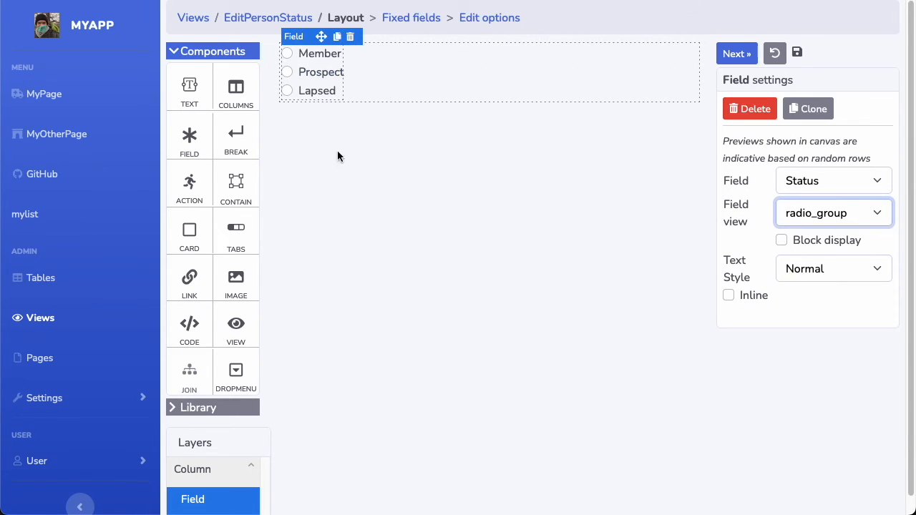
# Step: Finish configuring EditPersonStatus, leaving the fixed fields blank and the edit options at their defaults
pyautogui.click(737, 54)
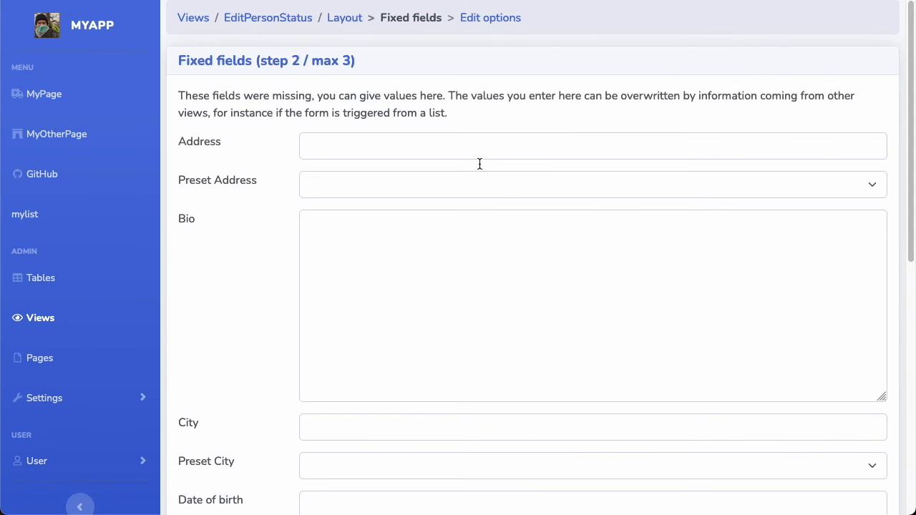
pyautogui.scroll(-4, 442, 176)
pyautogui.scroll(-6, 423, 197)
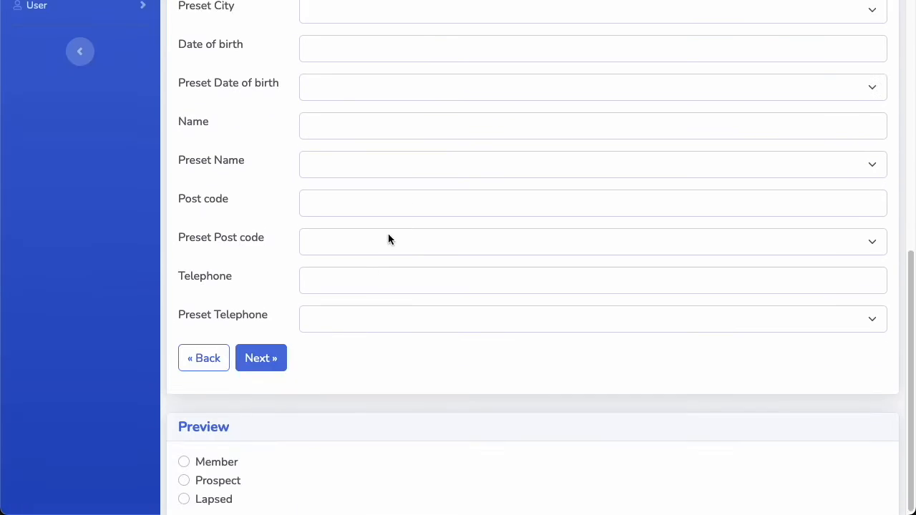
pyautogui.click(259, 351)
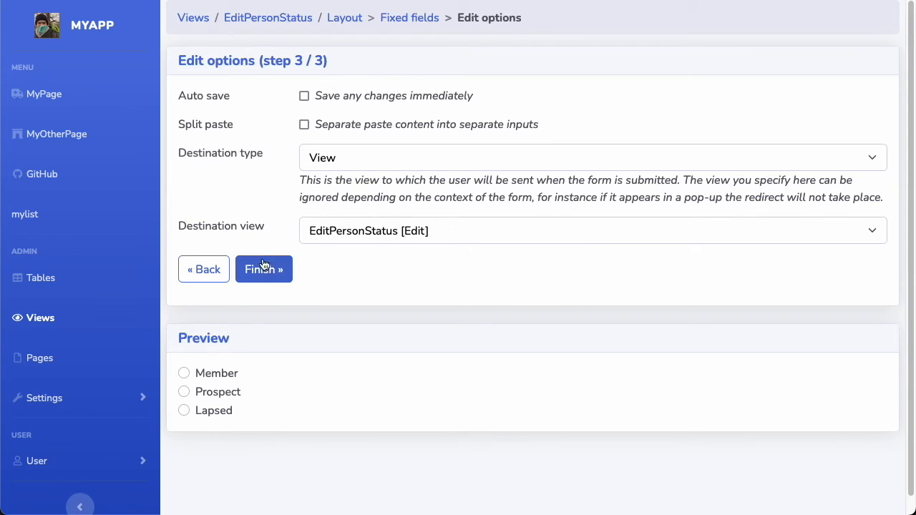
pyautogui.click(249, 279)
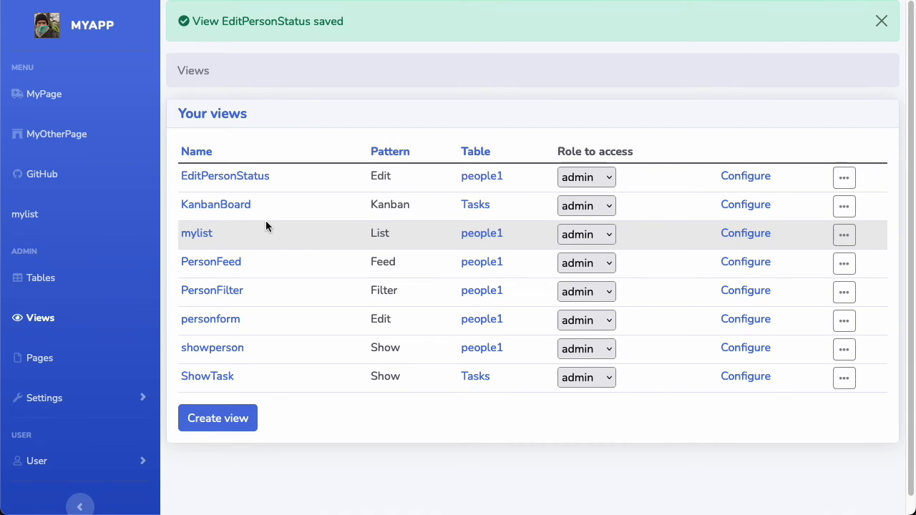
# Step: Reconfigure EditPersonStatus to save any changes immediately, enabling Auto save in its edit options
pyautogui.click(763, 178)
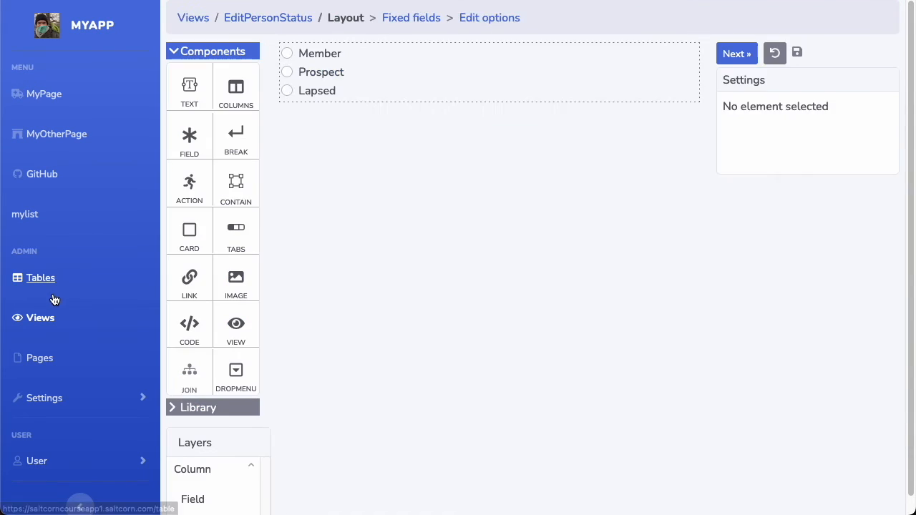
pyautogui.click(735, 52)
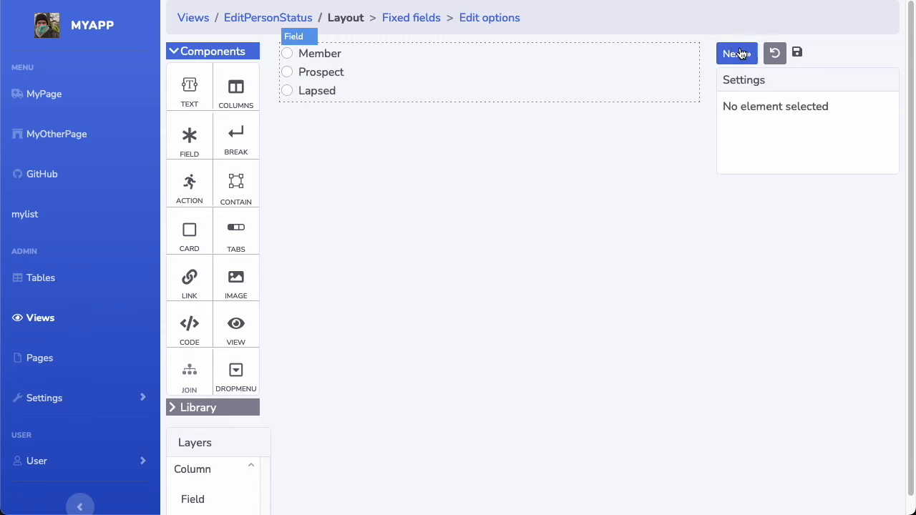
pyautogui.scroll(-1, 455, 261)
pyautogui.scroll(-5, 456, 261)
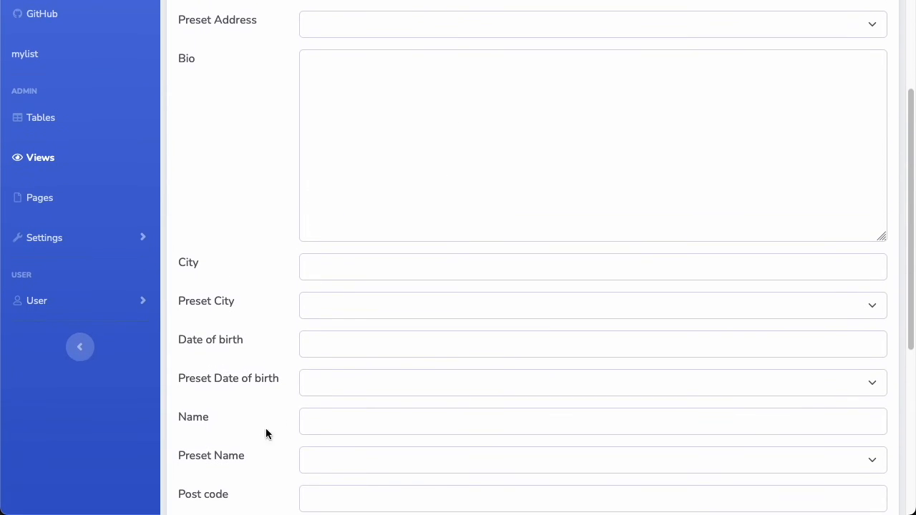
pyautogui.click(261, 385)
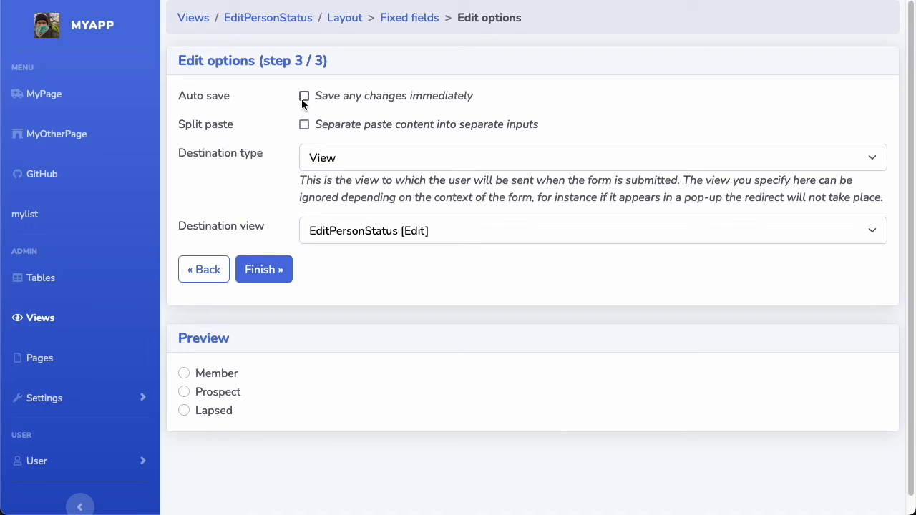
pyautogui.click(304, 96)
pyautogui.click(264, 278)
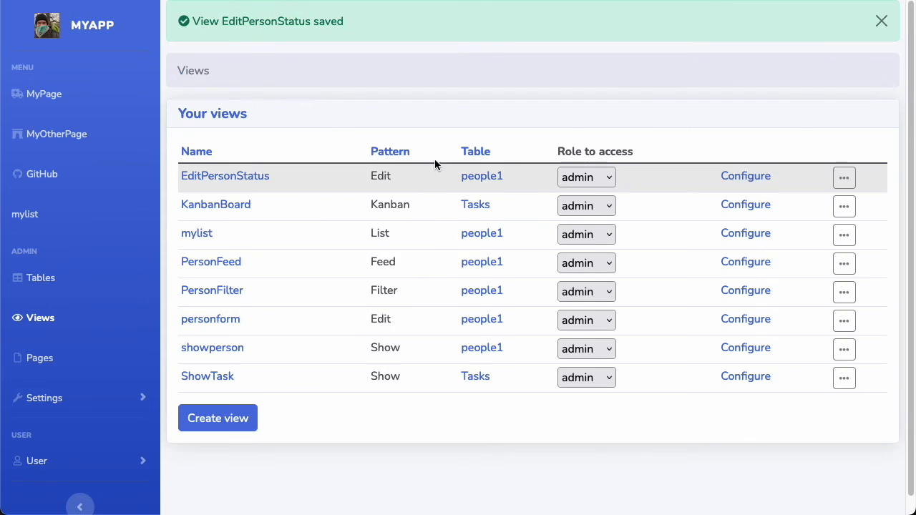
# Step: Open the showperson view's layout and embed the EditPersonStatus view between the date of birth row and the Bio heading
pyautogui.click(219, 350)
pyautogui.click(308, 24)
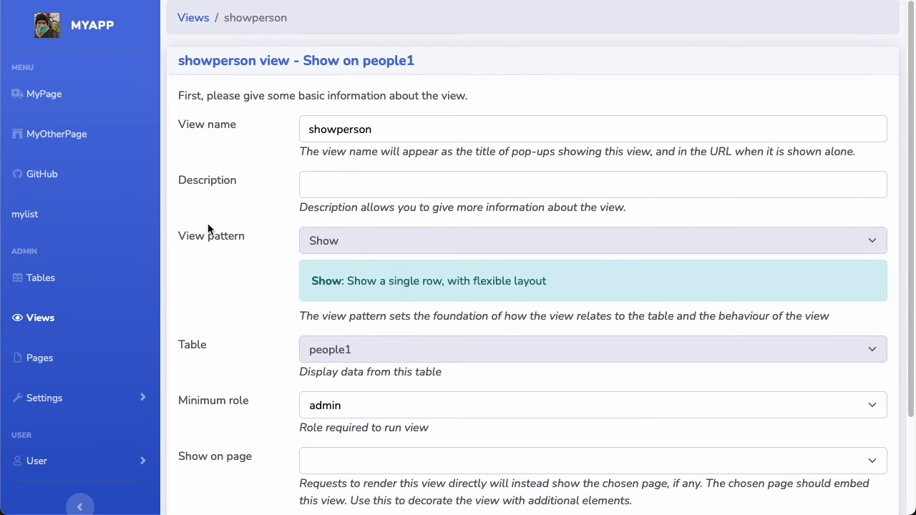
pyautogui.scroll(-3, 211, 231)
pyautogui.click(248, 481)
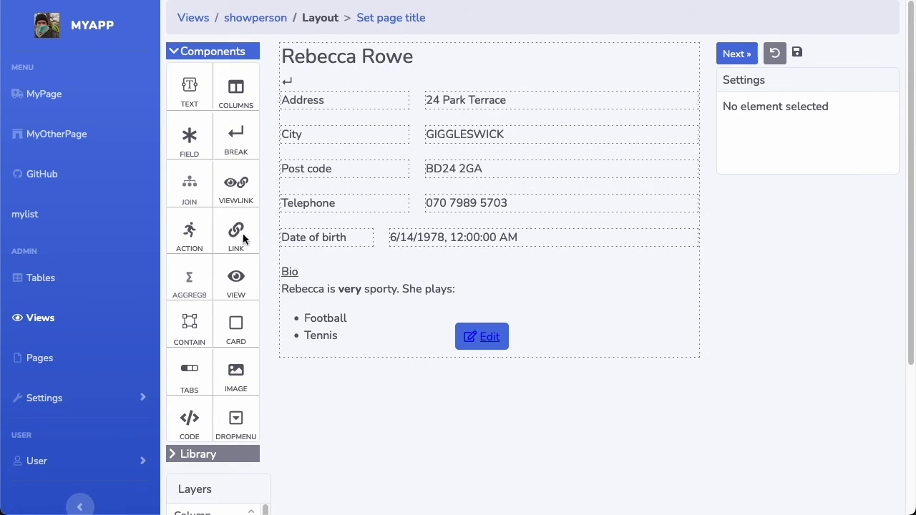
pyautogui.click(236, 280)
pyautogui.moveTo(236, 280); pyautogui.dragTo(290, 261)
pyautogui.click(450, 288)
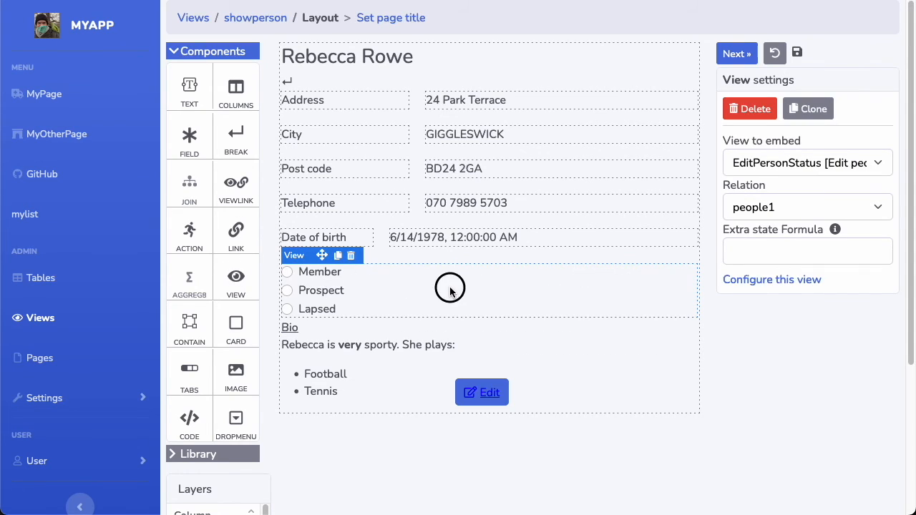
# Step: Try mylist as the embedded view, and switch the component back to EditPersonStatus
pyautogui.click(809, 165)
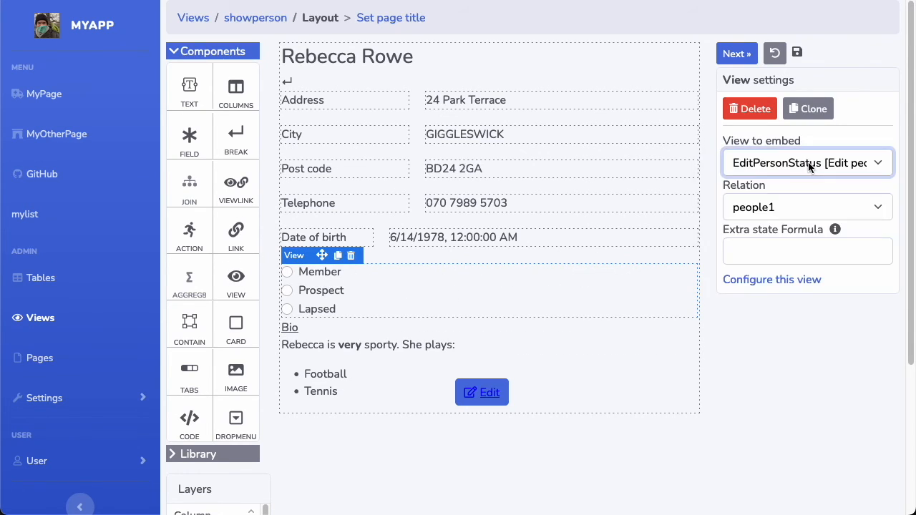
pyautogui.click(862, 164)
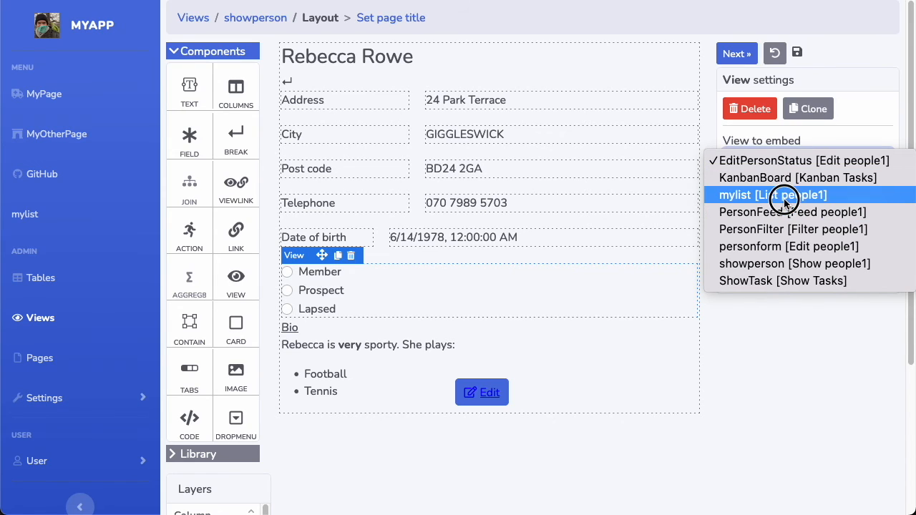
pyautogui.click(776, 195)
pyautogui.click(794, 161)
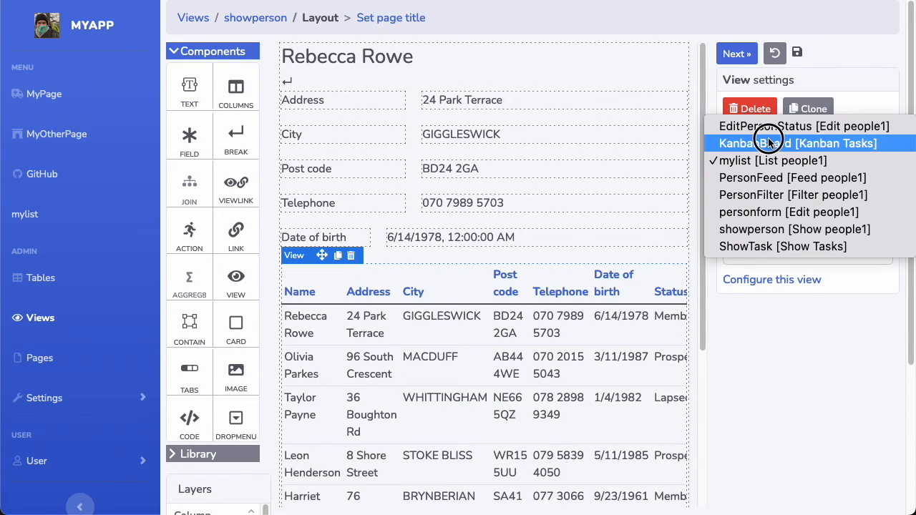
pyautogui.click(784, 129)
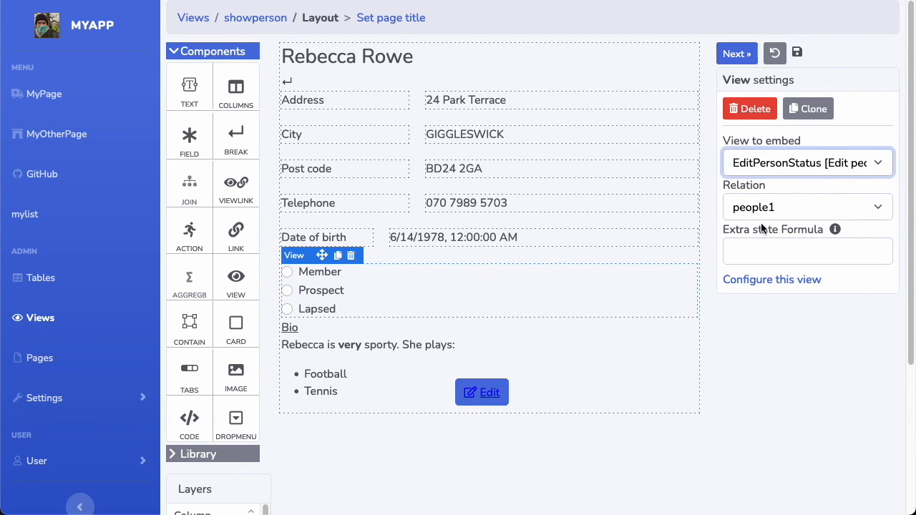
# Step: Examine the relation choices for the embedded EditPersonStatus view, keeping people1 selected
pyautogui.click(796, 207)
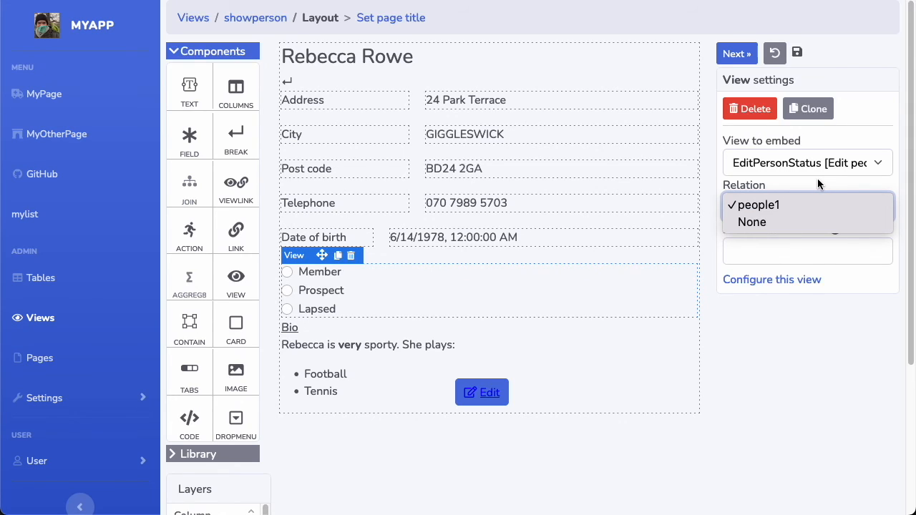
pyautogui.click(770, 206)
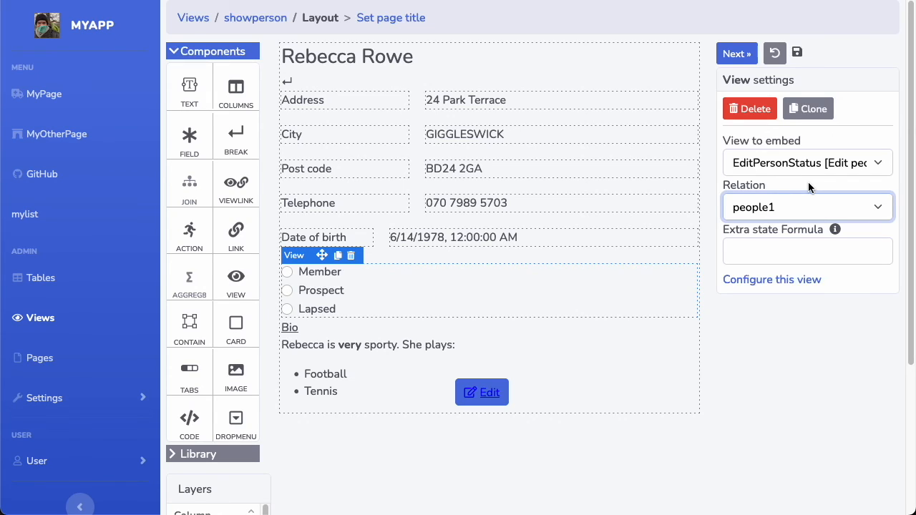
pyautogui.click(827, 208)
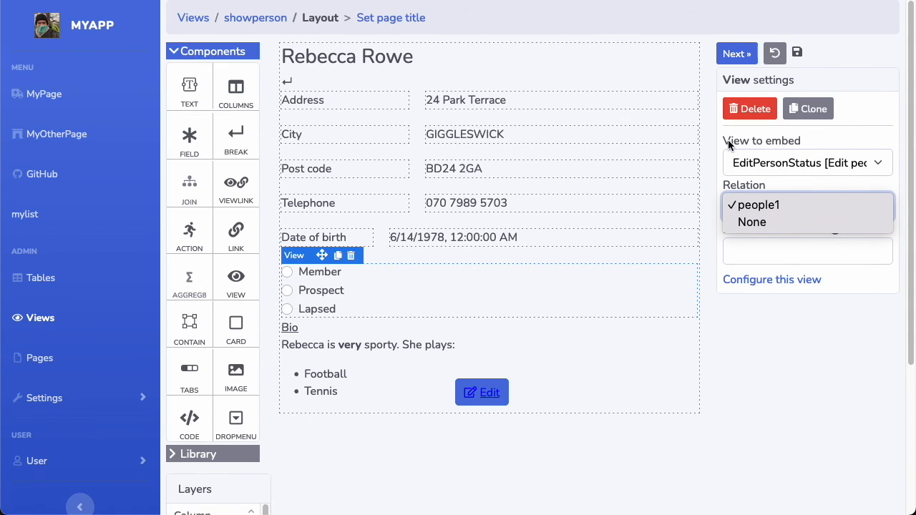
pyautogui.click(829, 182)
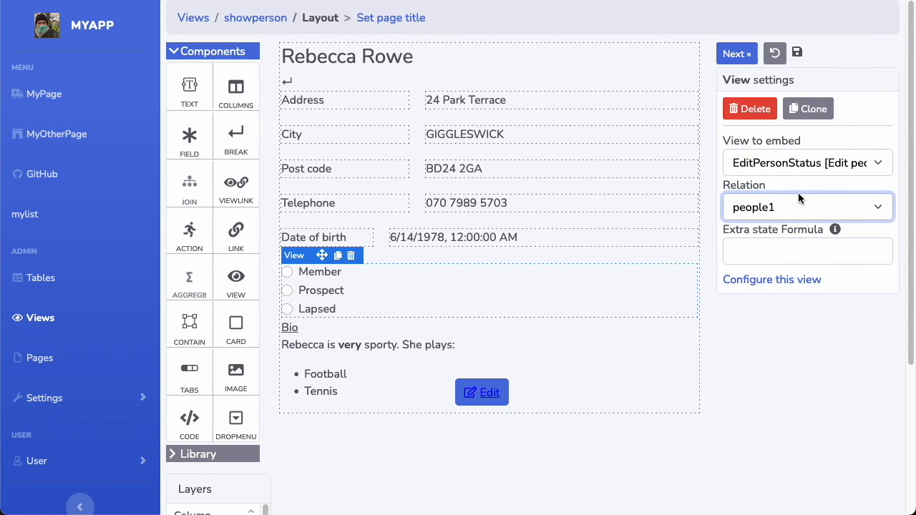
# Step: Finish configuring the showperson view, leaving the page title blank
pyautogui.click(788, 387)
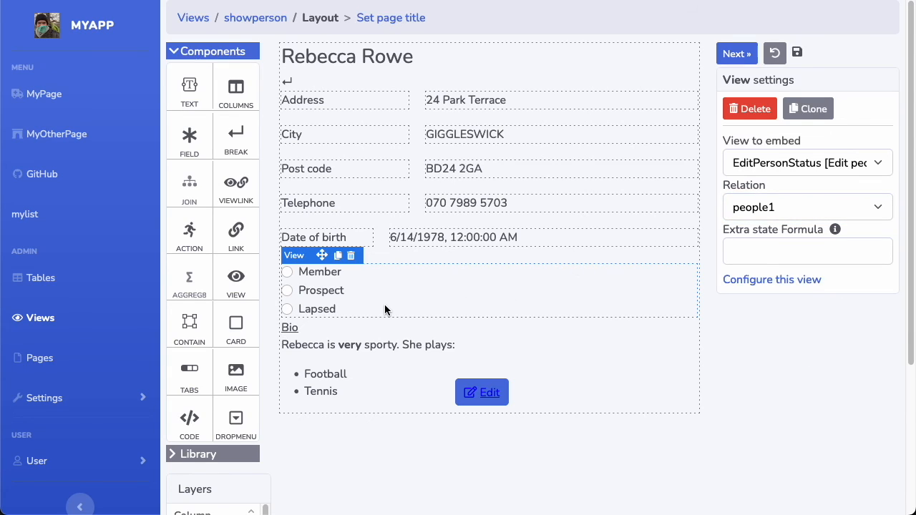
pyautogui.click(733, 53)
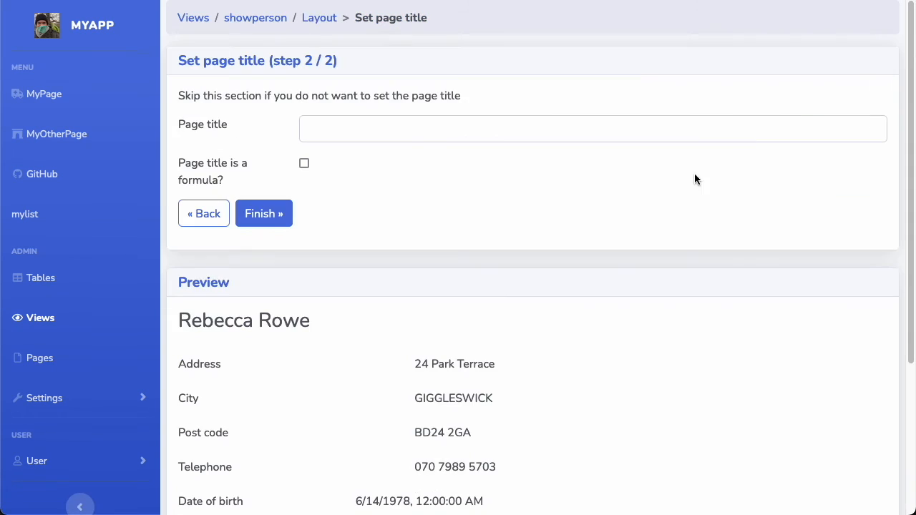
pyautogui.click(285, 214)
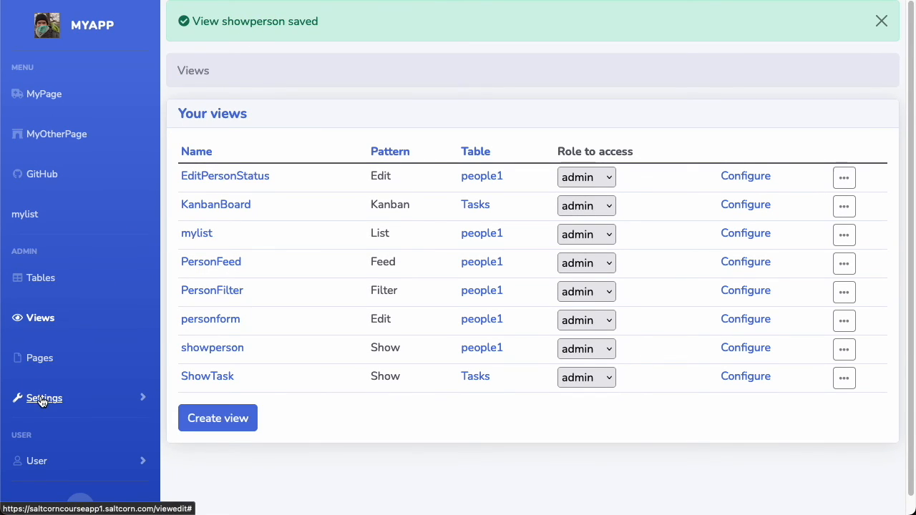
# Step: In PersonFeed, set the status of the first person listed in mylist to Lapsed using the embedded radio group
pyautogui.click(20, 216)
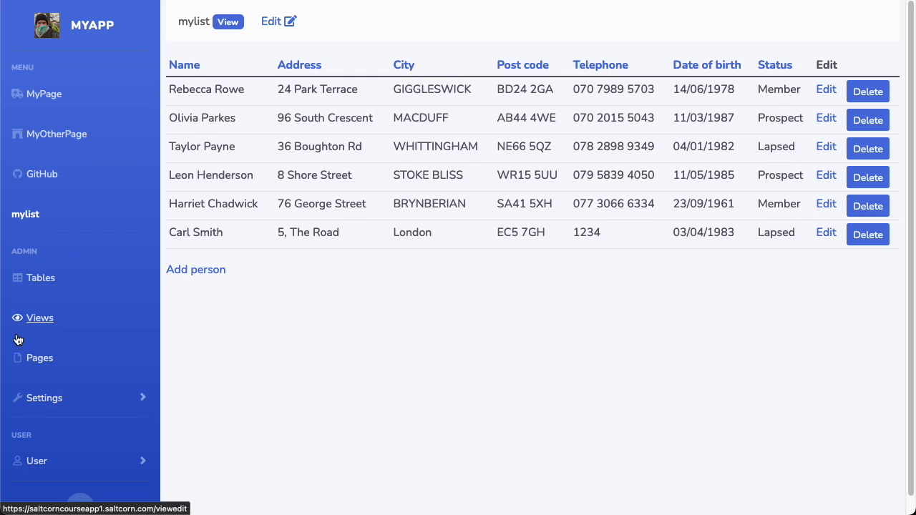
pyautogui.click(100, 319)
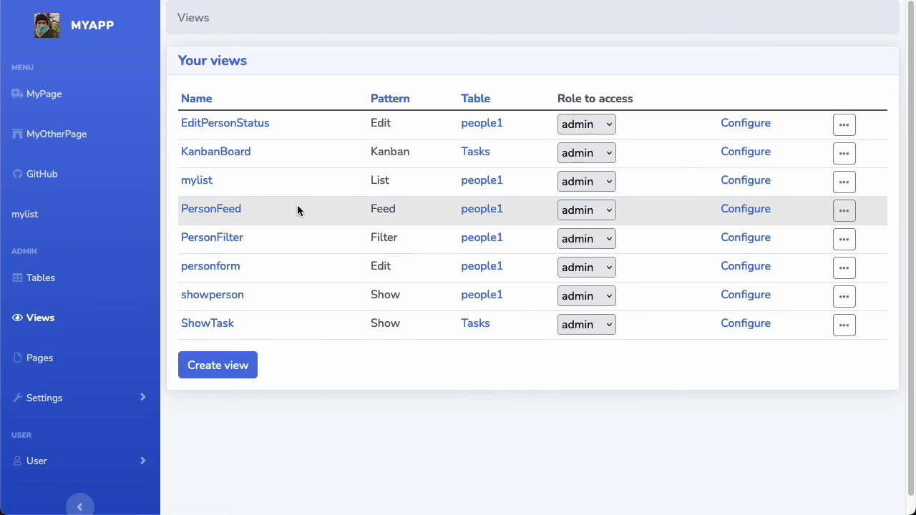
pyautogui.click(218, 212)
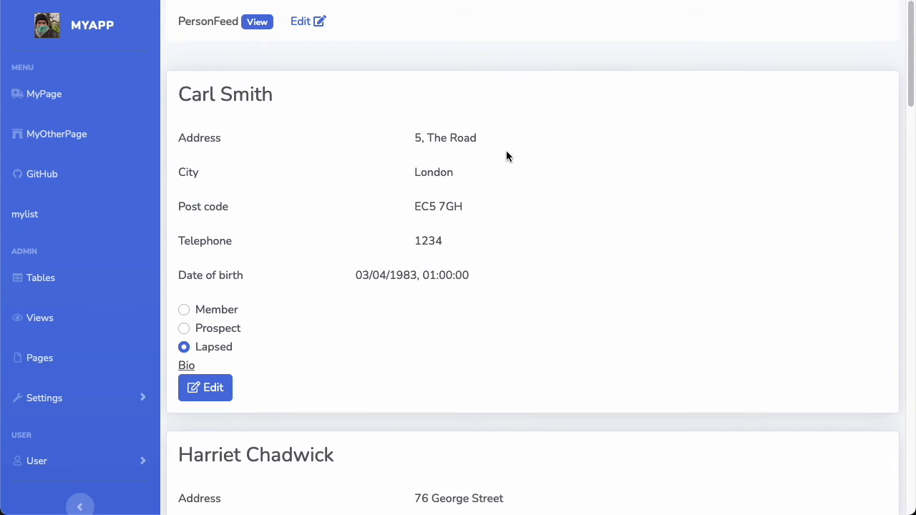
pyautogui.scroll(-4, 480, 188)
pyautogui.scroll(-10, 341, 159)
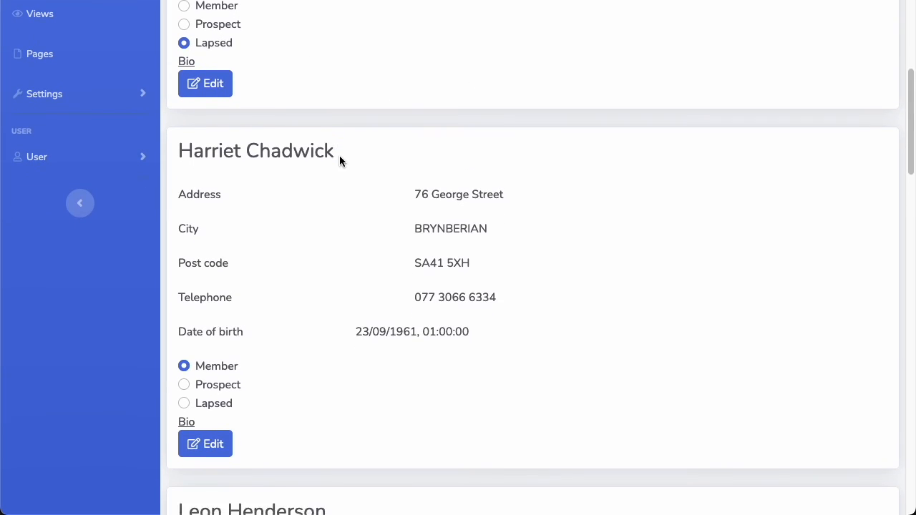
pyautogui.scroll(-8, 391, 150)
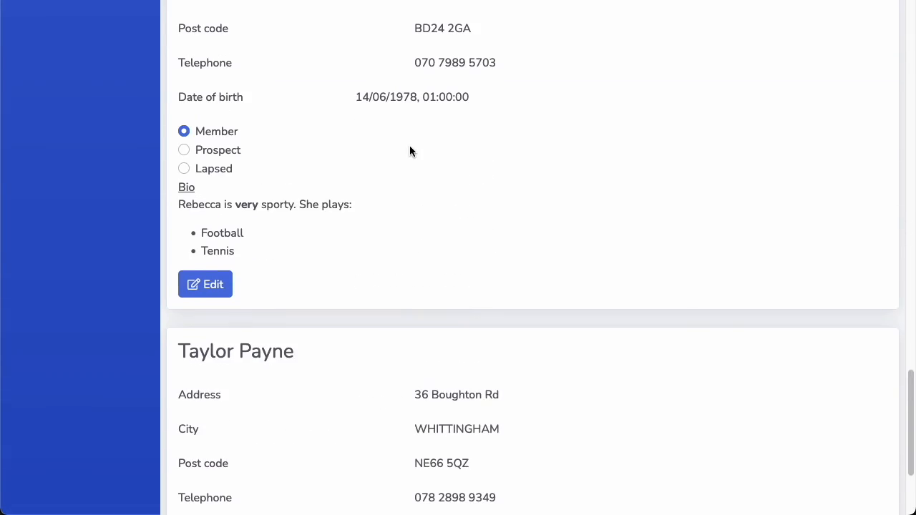
pyautogui.scroll(1, 337, 93)
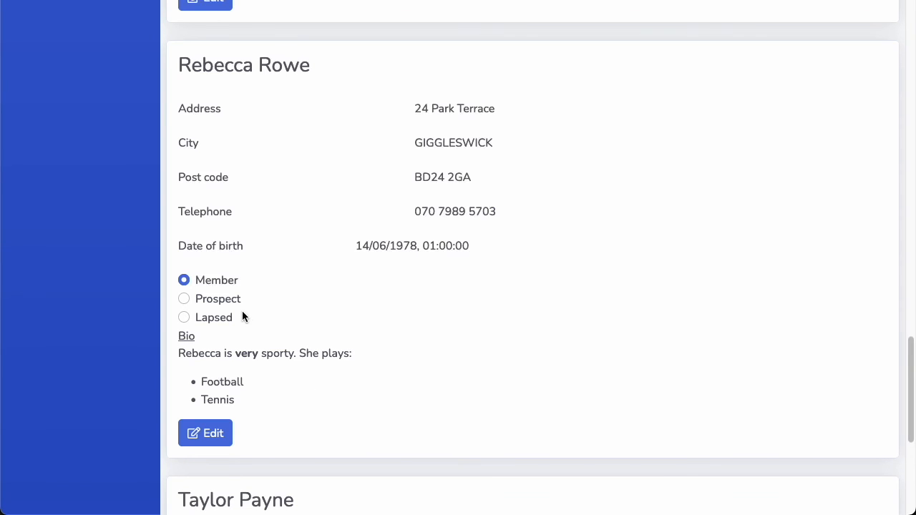
pyautogui.click(184, 318)
# Step: Check the edited person's status in the mylist view
pyautogui.scroll(10, 298, 192)
pyautogui.scroll(10, 297, 194)
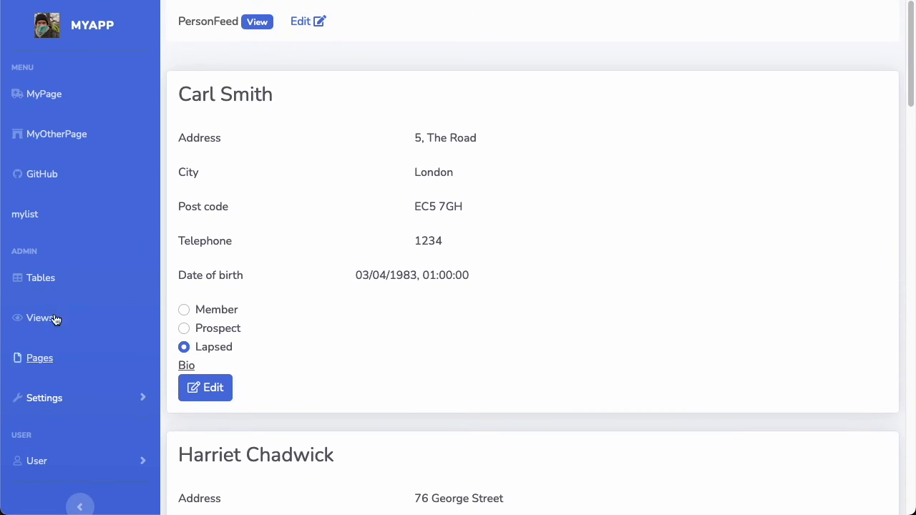
pyautogui.click(27, 216)
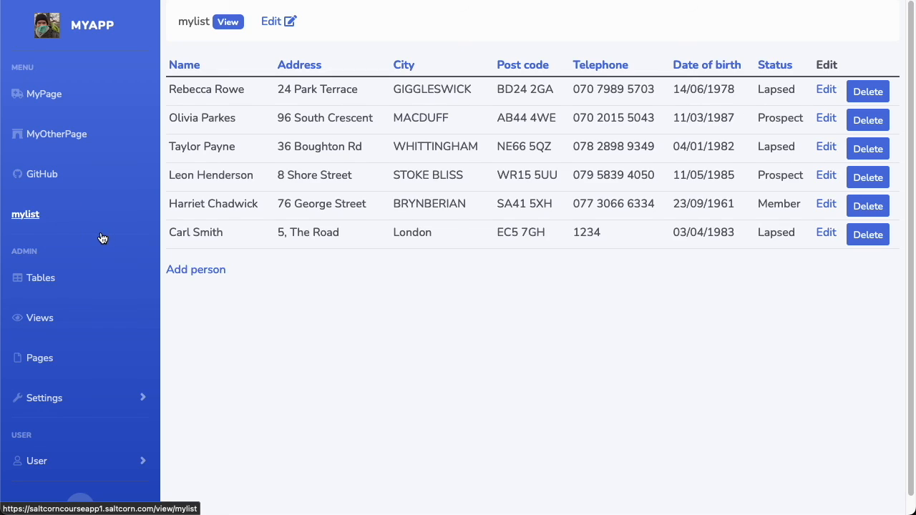
# Step: Return to the views list and open the PersonFeed view again
pyautogui.click(37, 318)
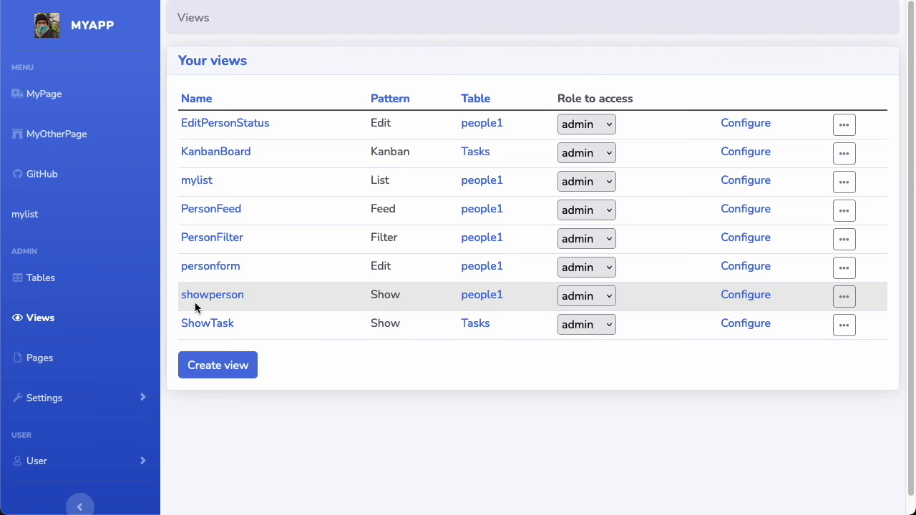
pyautogui.click(206, 208)
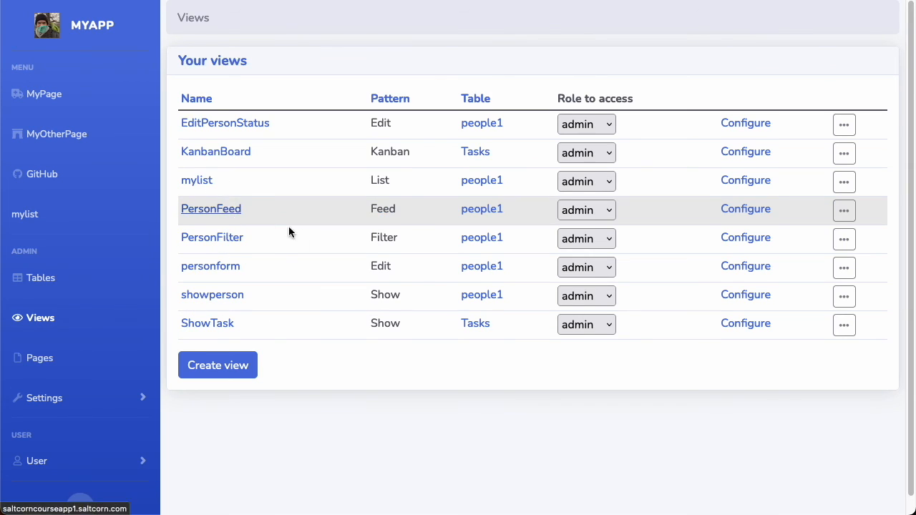